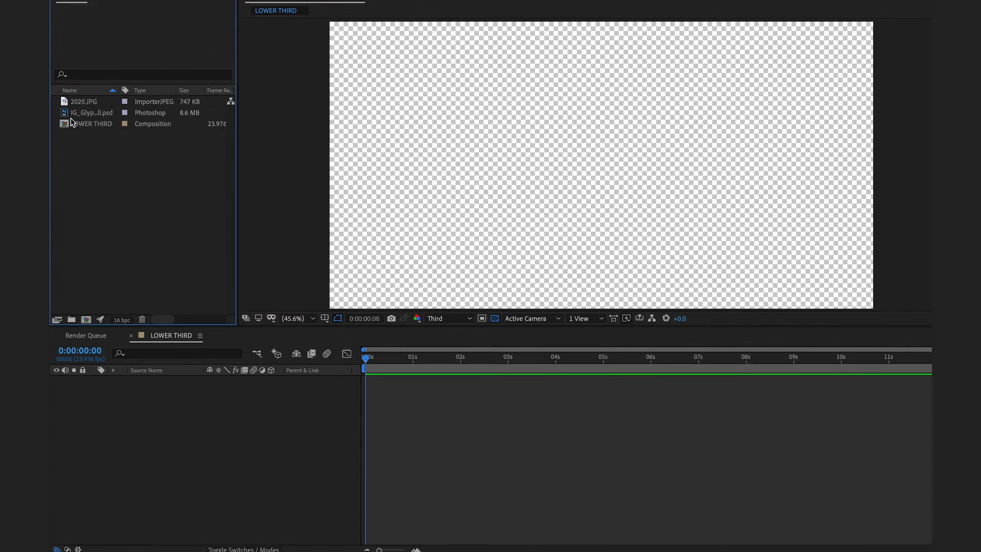
# - Add the 2020.JPG image as a layer in the LOWER THIRD composition's timeline
pyautogui.click(62, 128)
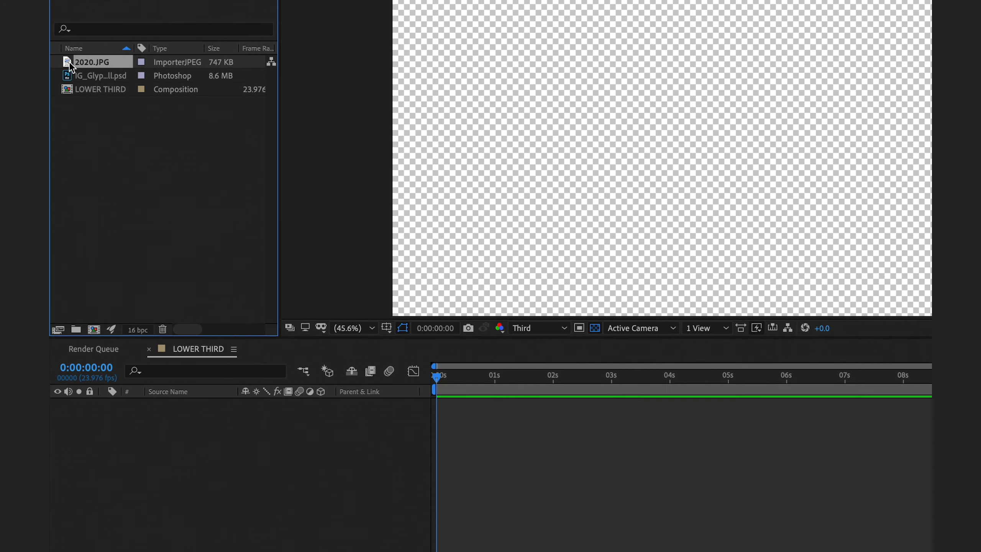
pyautogui.moveTo(132, 354); pyautogui.dragTo(127, 406)
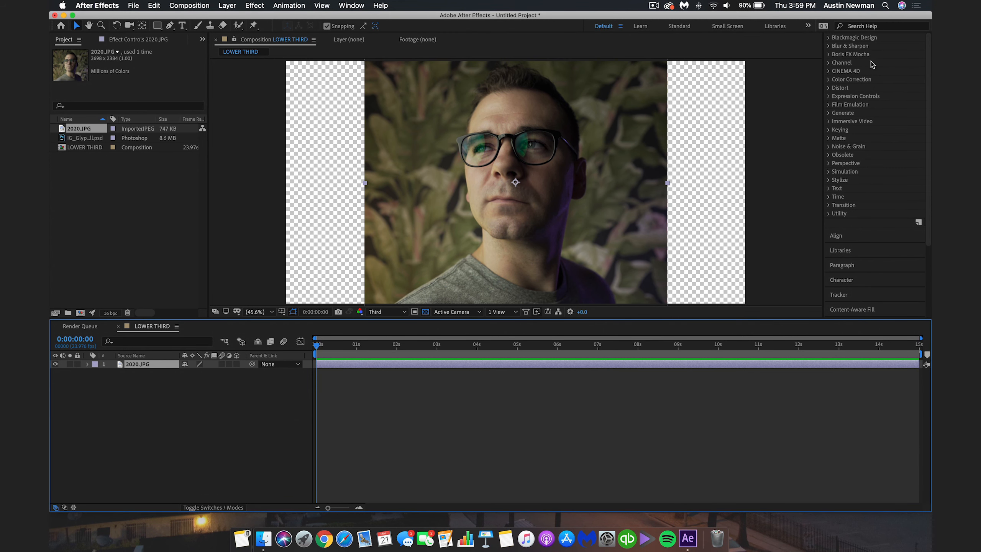
# - Find the Set Channels effect by searching for "set chan" and apply it to the 2020.JPG layer
pyautogui.click(840, 250)
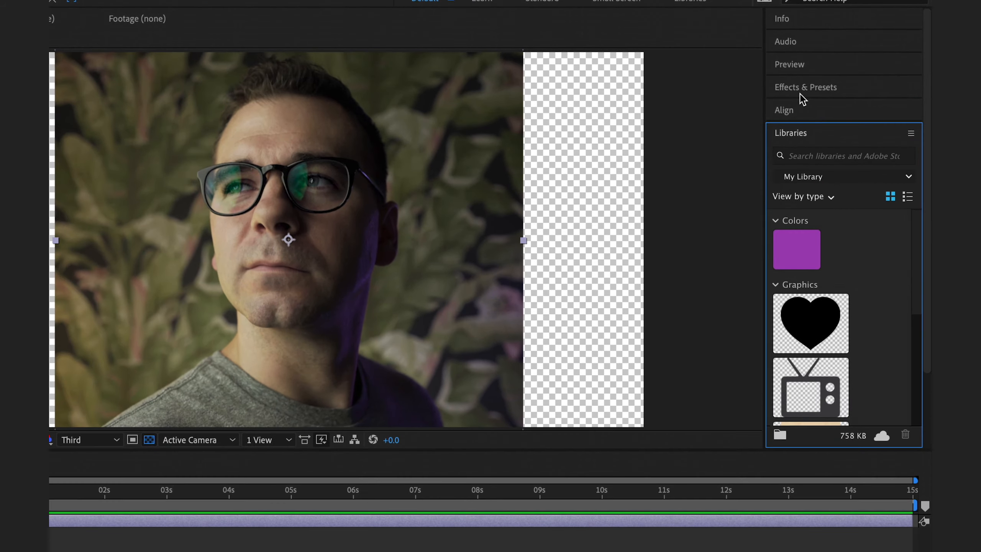
pyautogui.click(851, 84)
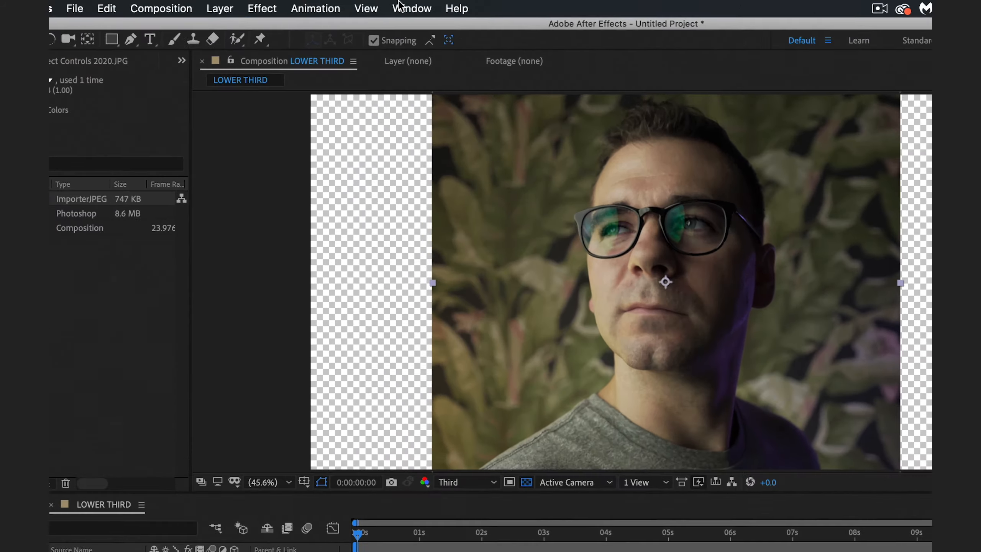
pyautogui.click(401, 7)
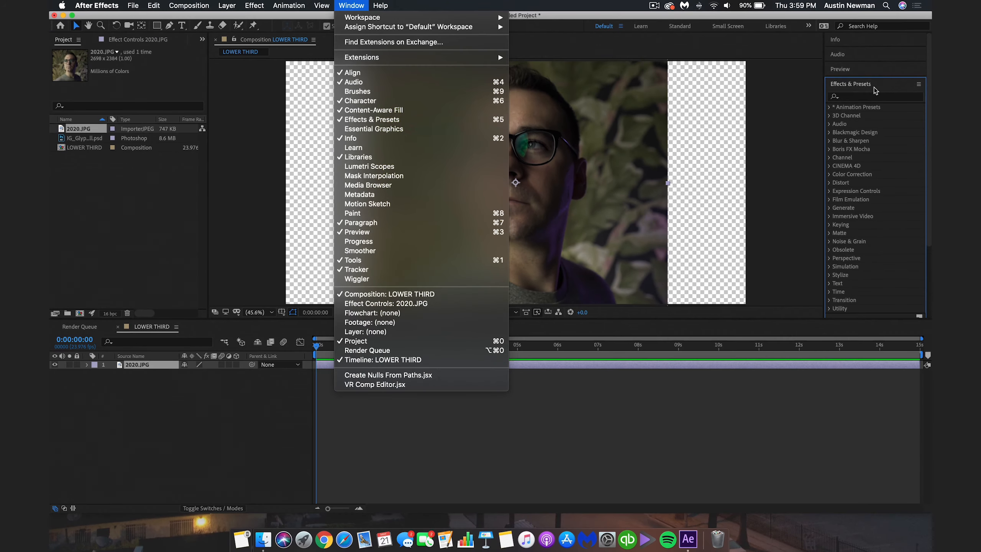
pyautogui.click(853, 97)
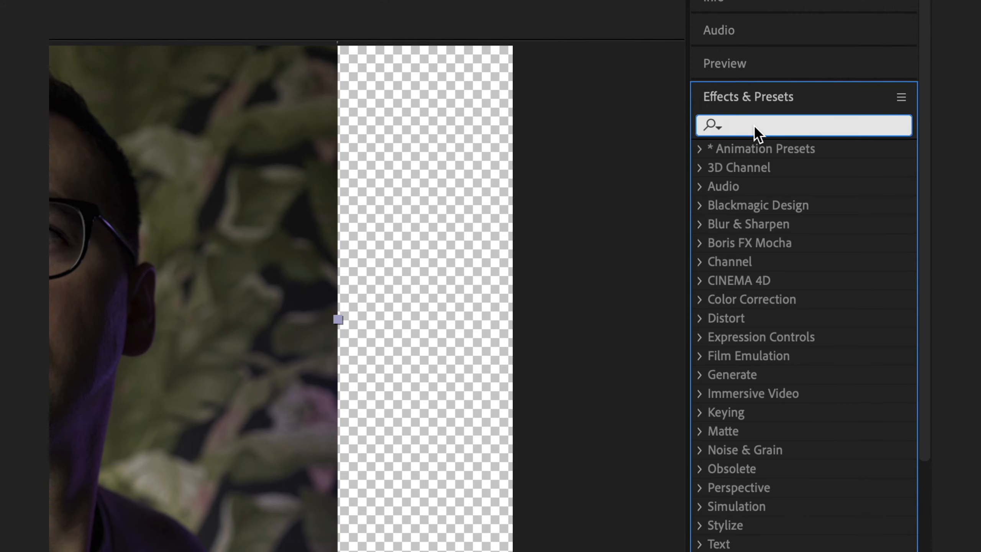
pyautogui.write('set')
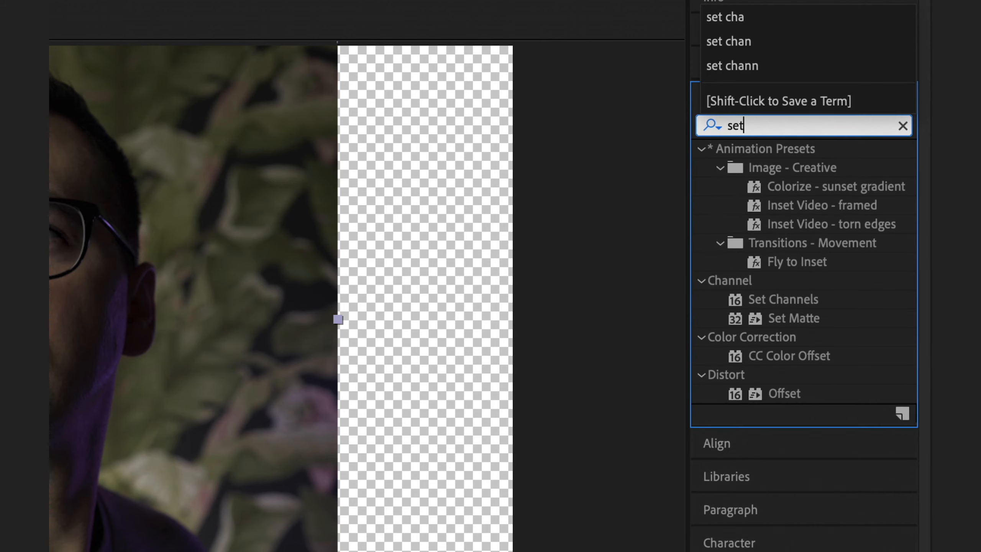
pyautogui.write(' chan')
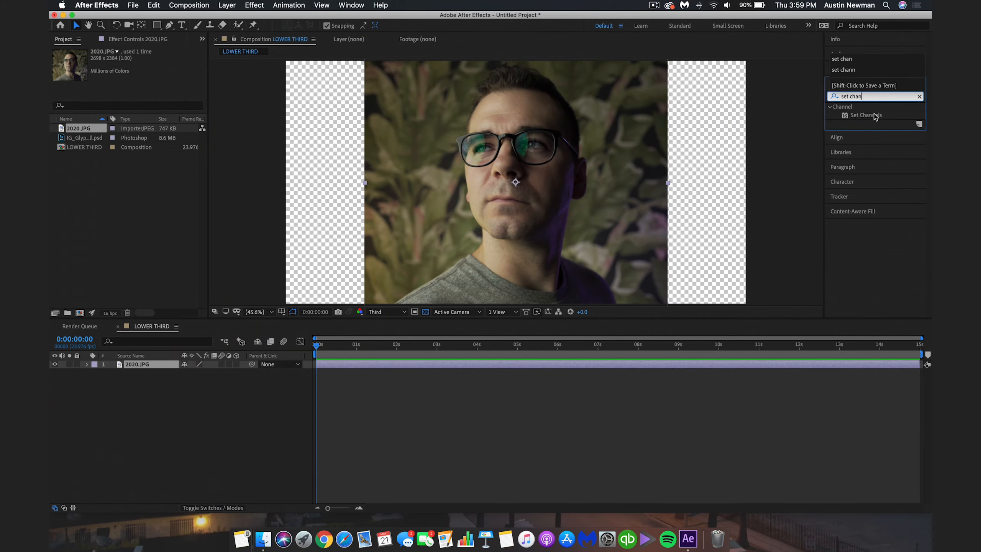
pyautogui.moveTo(875, 116); pyautogui.dragTo(152, 362)
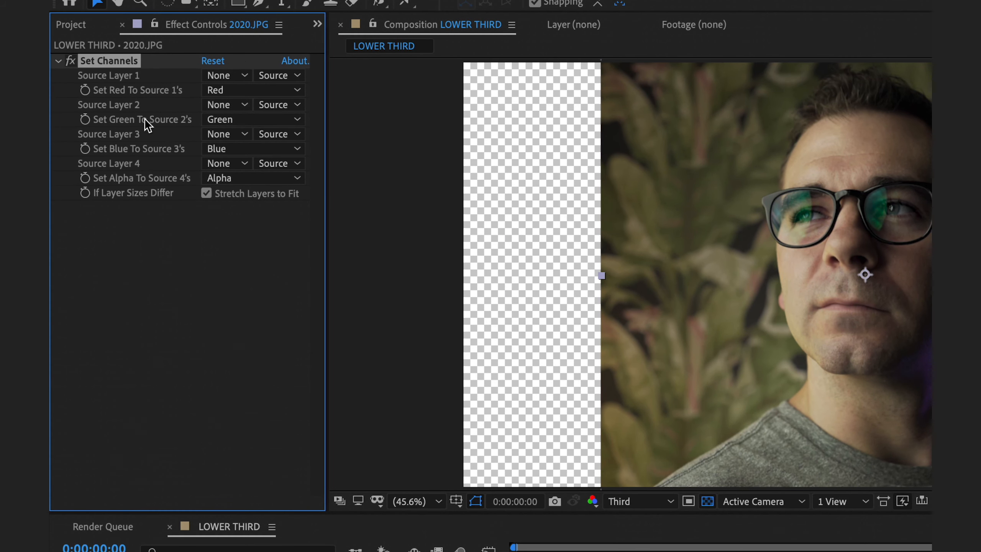
# - Set the green and blue channels to Off in the layer's Set Channels effect, keeping only red
pyautogui.click(249, 120)
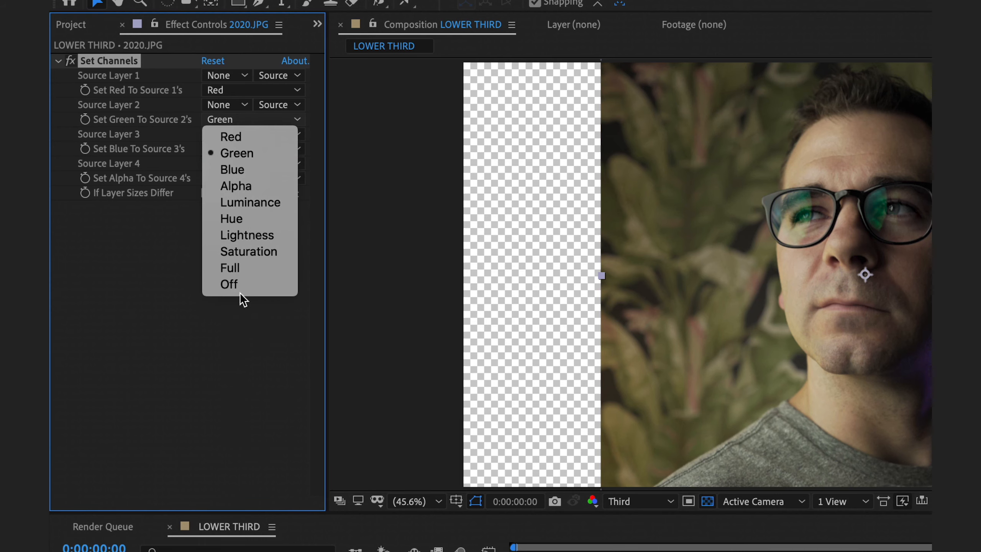
pyautogui.click(229, 284)
pyautogui.click(241, 151)
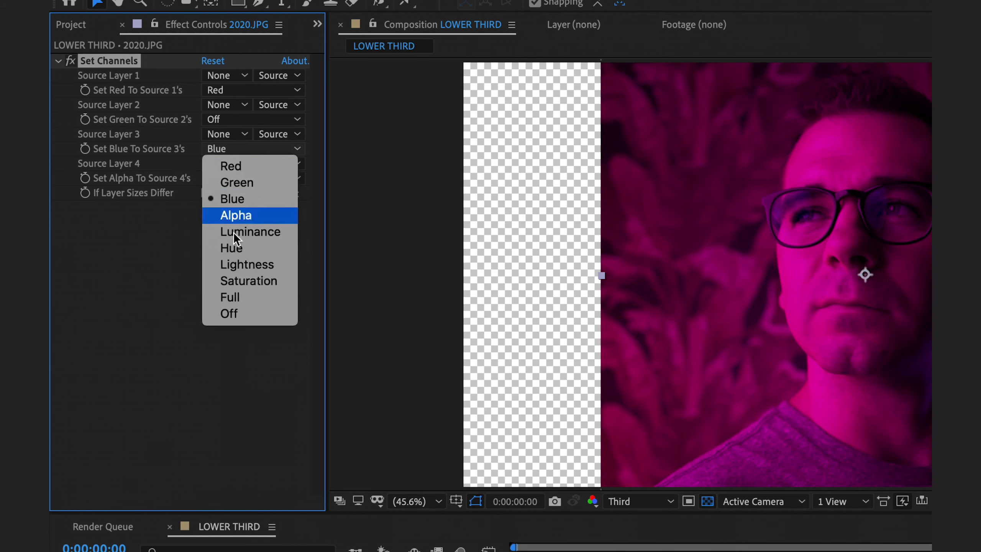
pyautogui.click(231, 314)
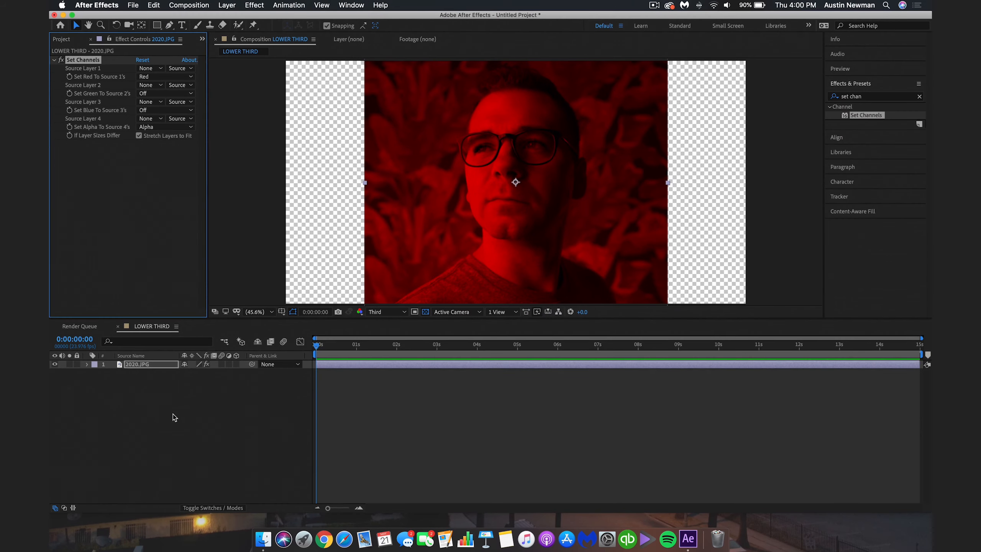
# - Show the blending mode options in the timeline and set the 2020.JPG layer's mode to Add
pyautogui.click(174, 416)
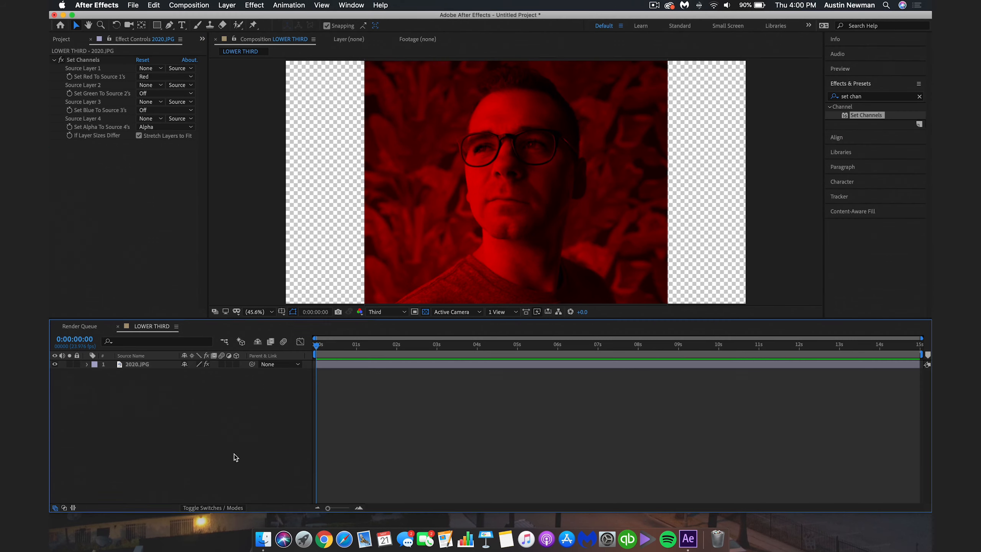
pyautogui.click(142, 366)
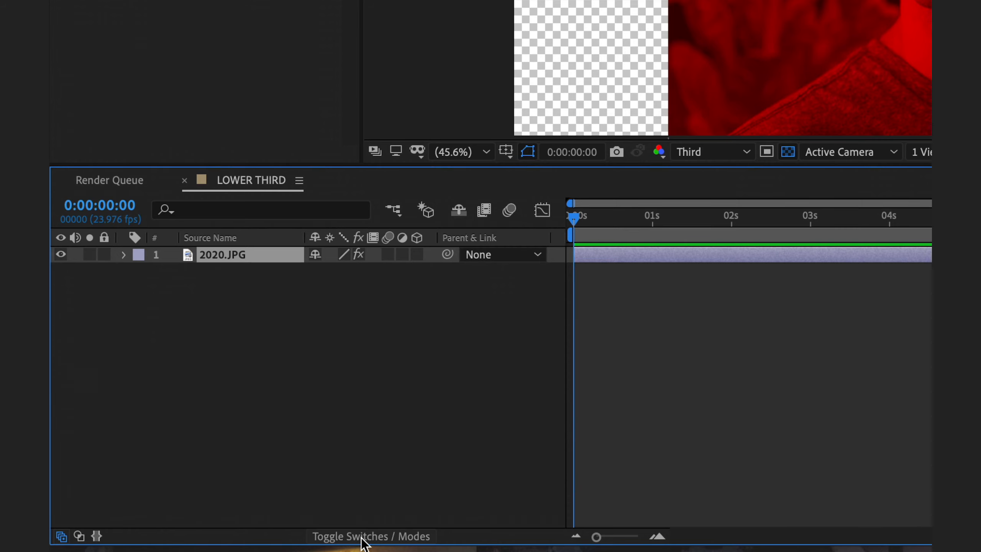
pyautogui.click(380, 541)
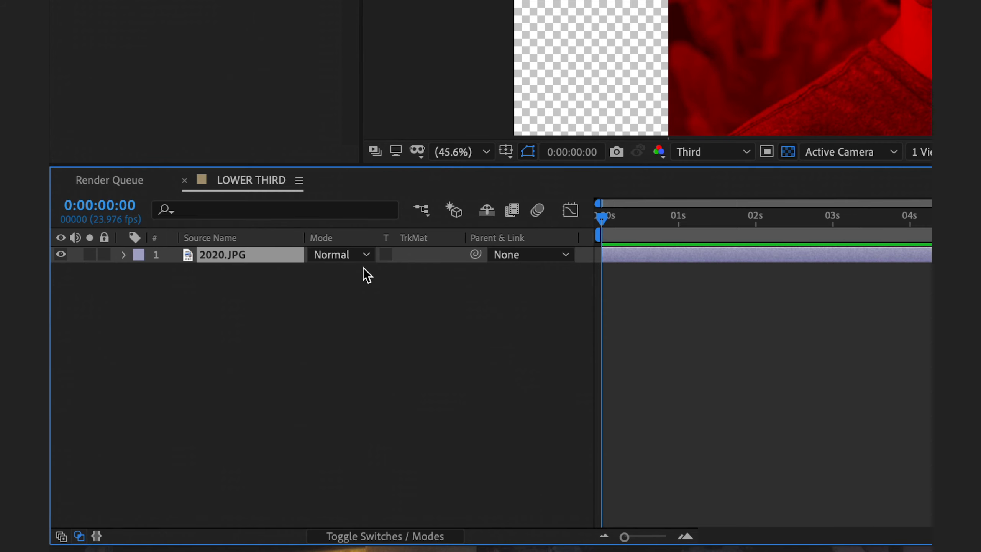
pyautogui.click(328, 255)
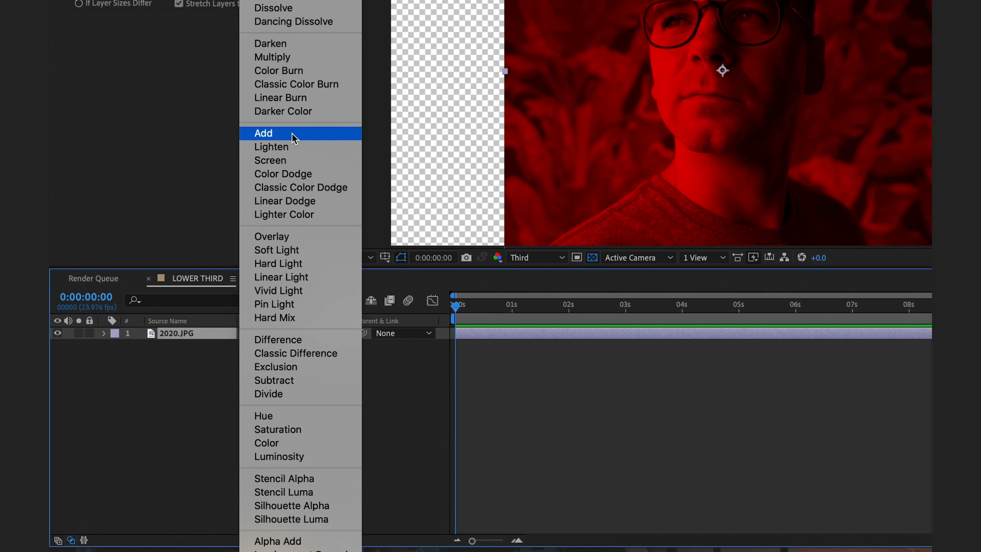
pyautogui.click(292, 133)
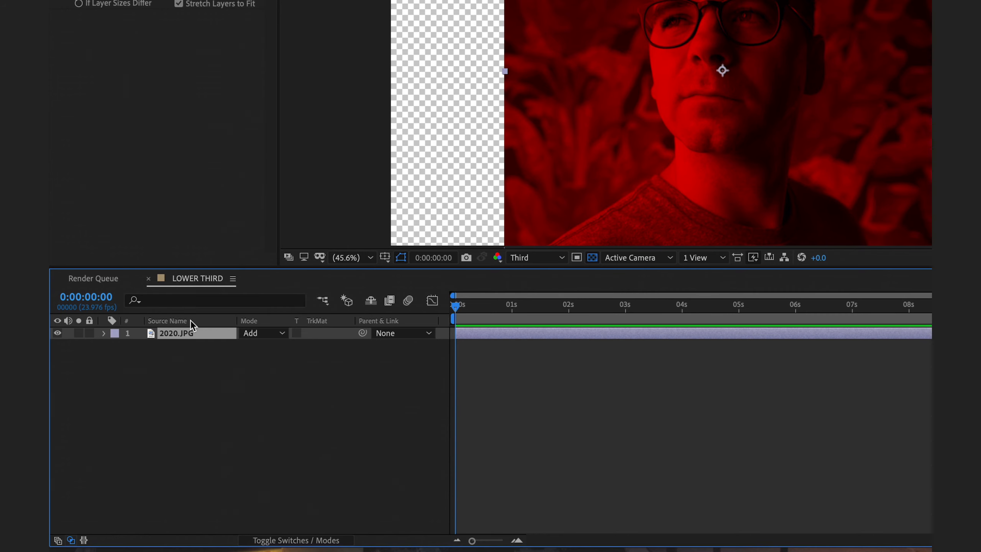
# - Duplicate the 2020.JPG layer twice to get three copies
pyautogui.click(205, 345)
pyautogui.click(204, 334)
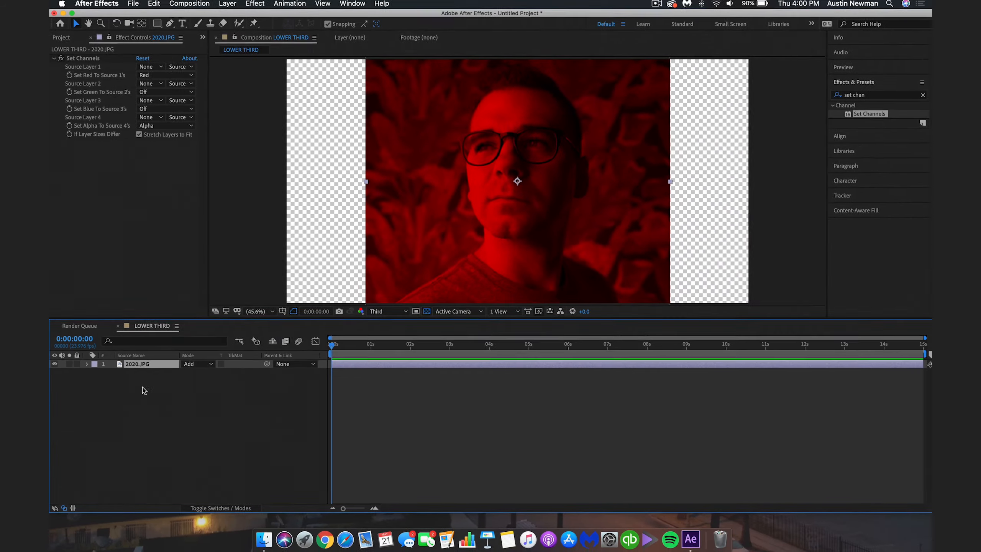
pyautogui.press('super+d')
pyautogui.press('super+d')
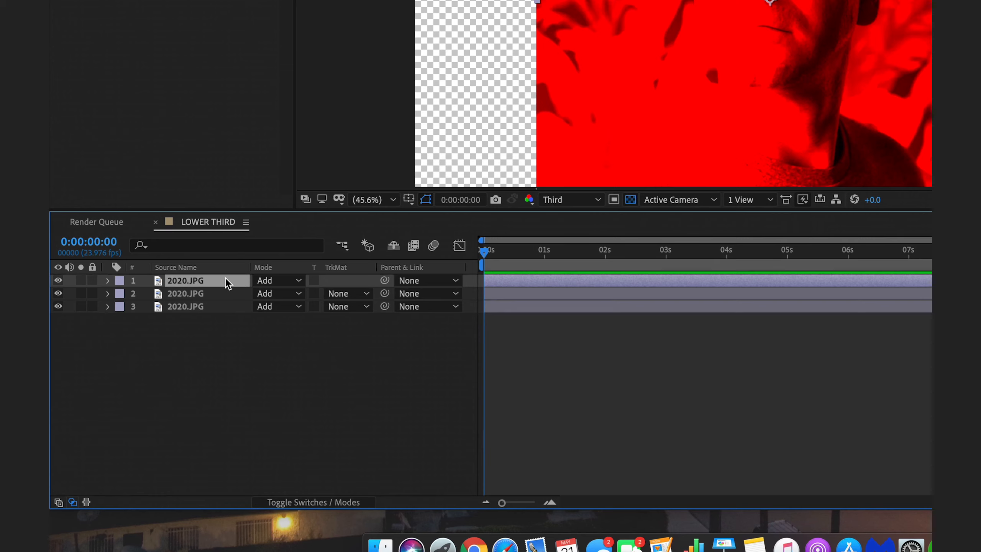
# - Rename the three image layers from top to bottom as red, green and blue
pyautogui.press('Return')
pyautogui.write('red')
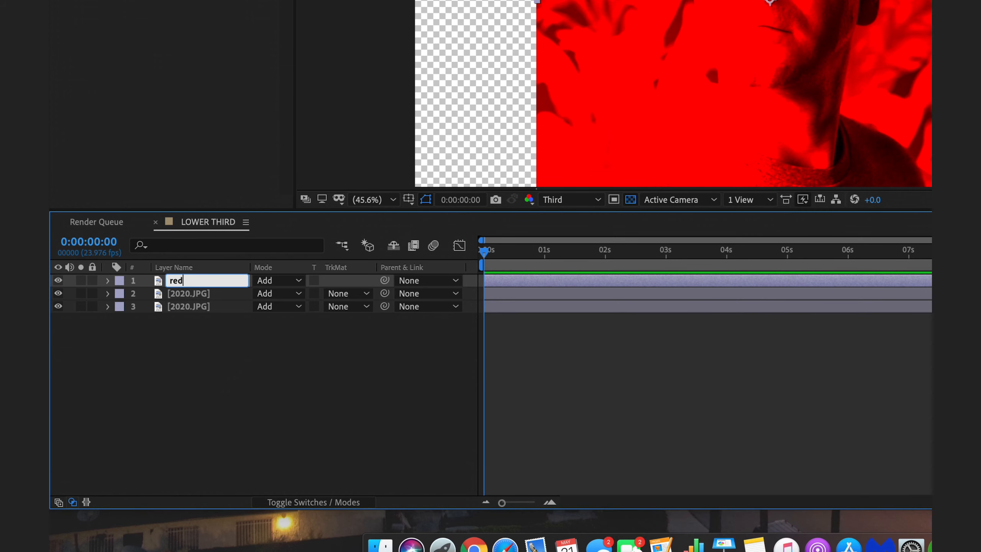
pyautogui.click(207, 343)
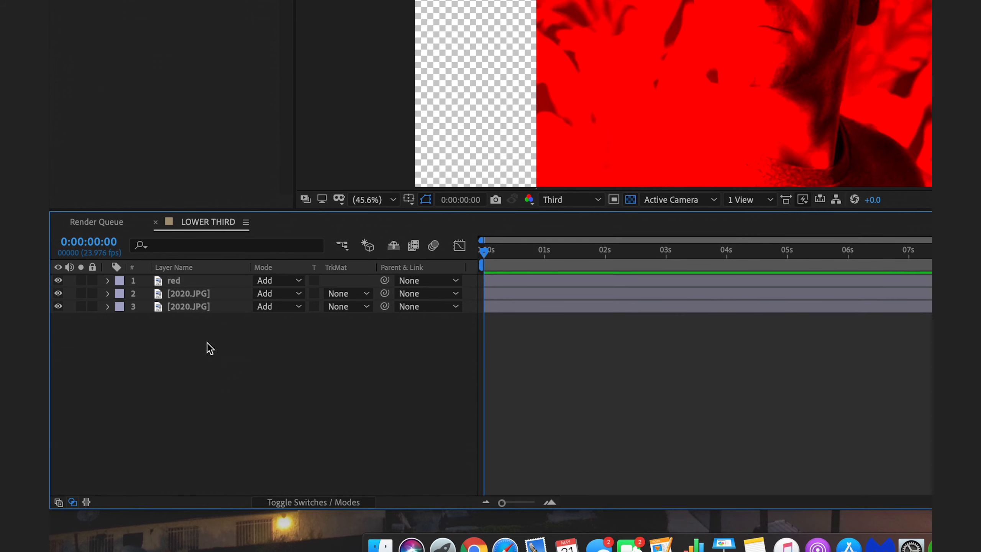
pyautogui.click(202, 294)
pyautogui.press('Return')
pyautogui.write('green')
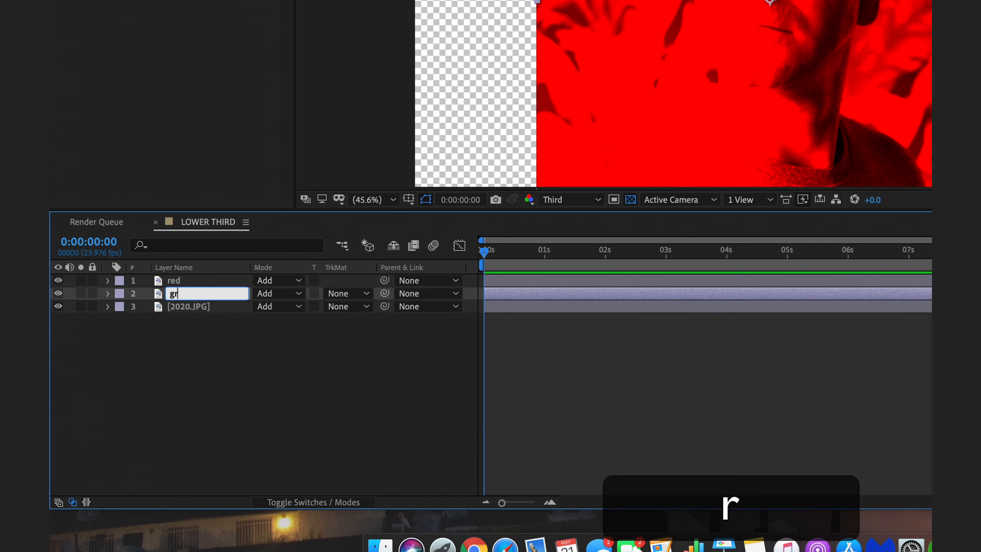
pyautogui.press('Return')
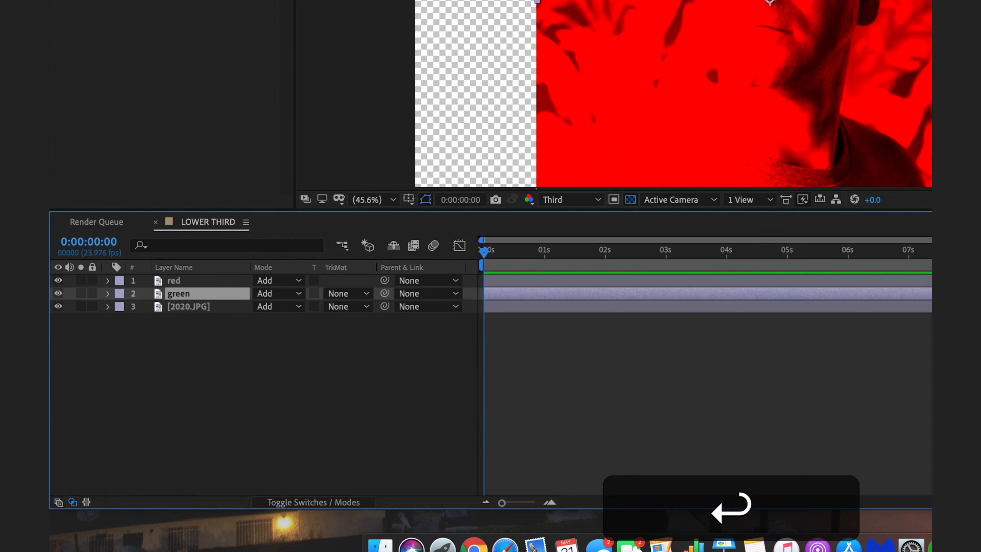
pyautogui.click(184, 308)
pyautogui.press('Return')
pyautogui.write('blue')
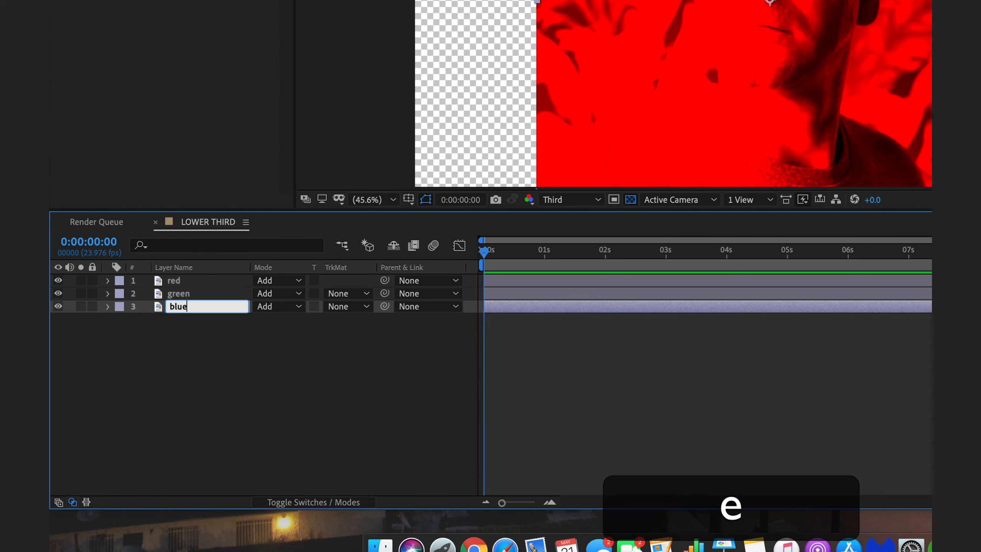
pyautogui.press('Return')
# - In the green layer's Set Channels effect, set the red channel to Off and the green channel to Green
pyautogui.click(189, 282)
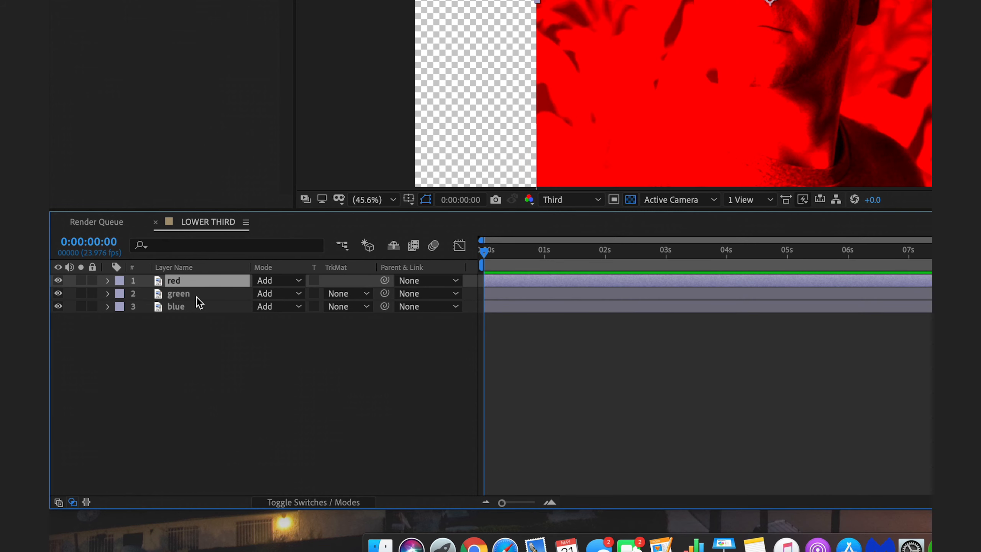
pyautogui.click(186, 295)
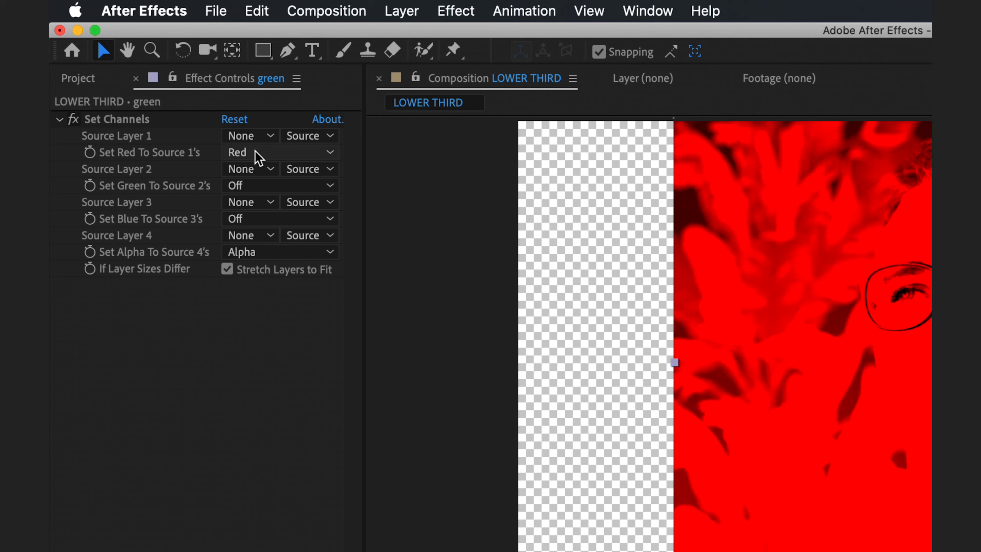
pyautogui.click(278, 159)
pyautogui.click(260, 340)
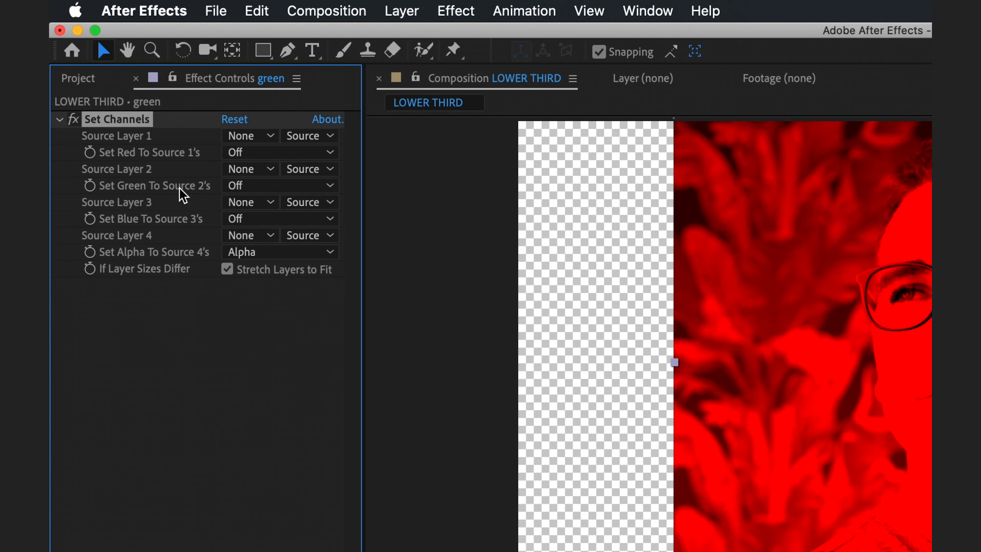
pyautogui.click(253, 193)
pyautogui.click(263, 225)
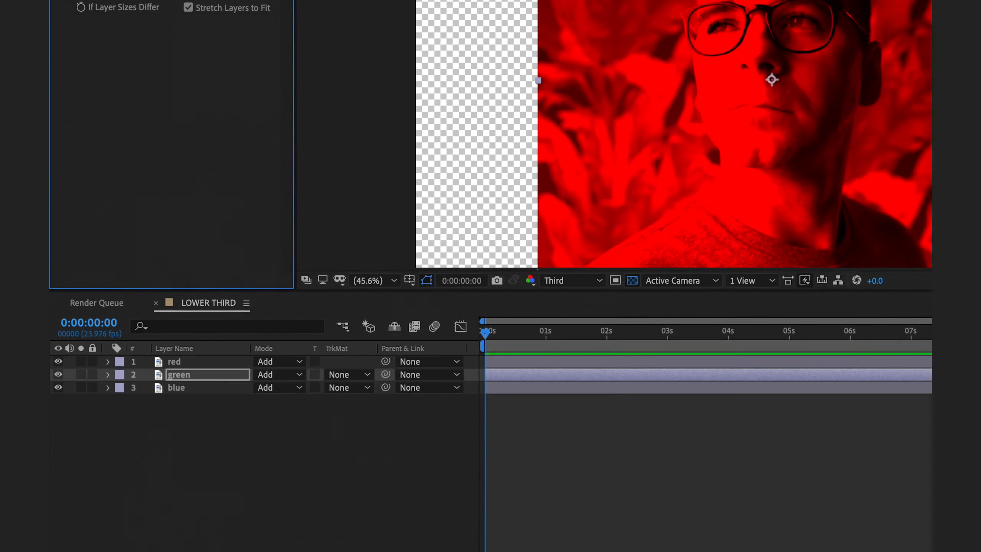
# - In the blue layer's Set Channels effect, set the red channel to Off and the blue channel to Blue
pyautogui.click(190, 385)
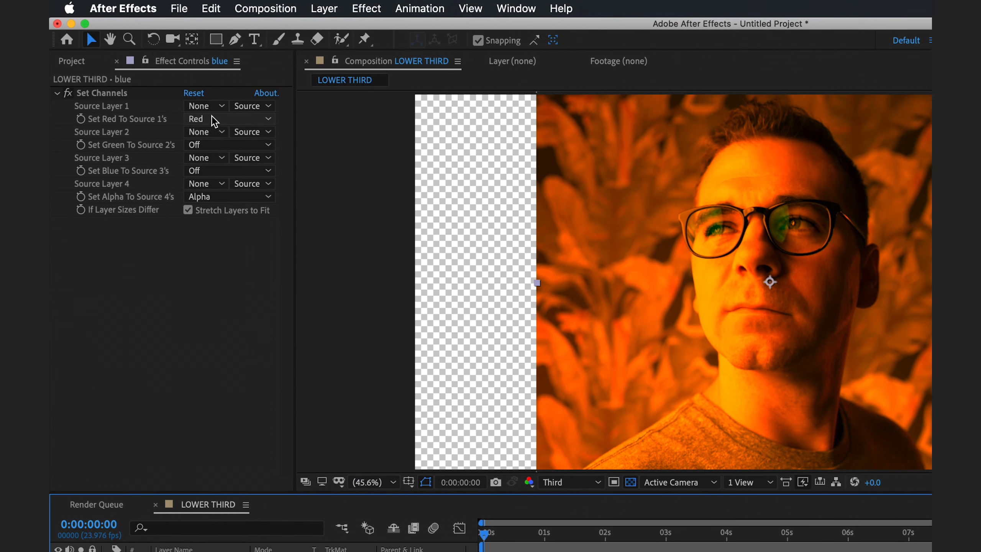
pyautogui.click(214, 122)
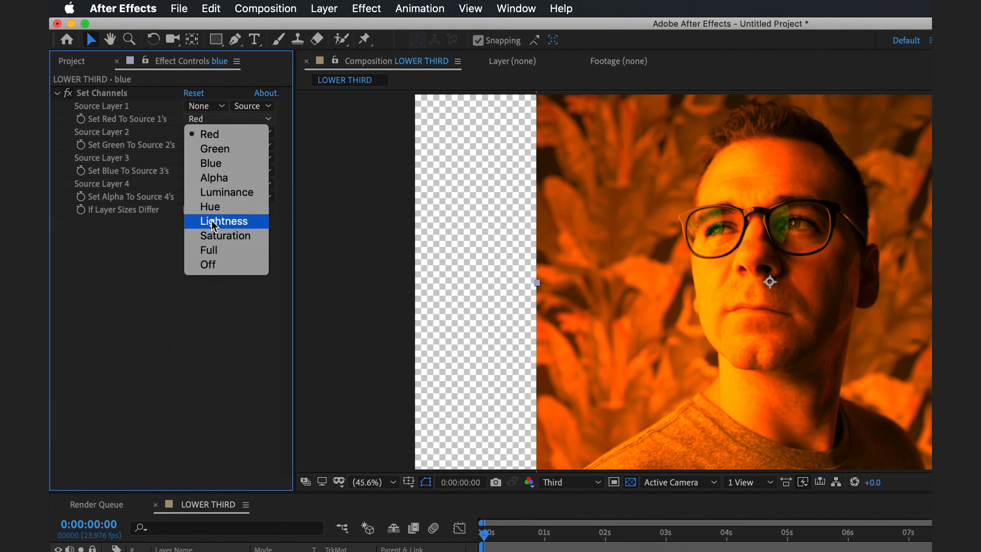
pyautogui.click(216, 265)
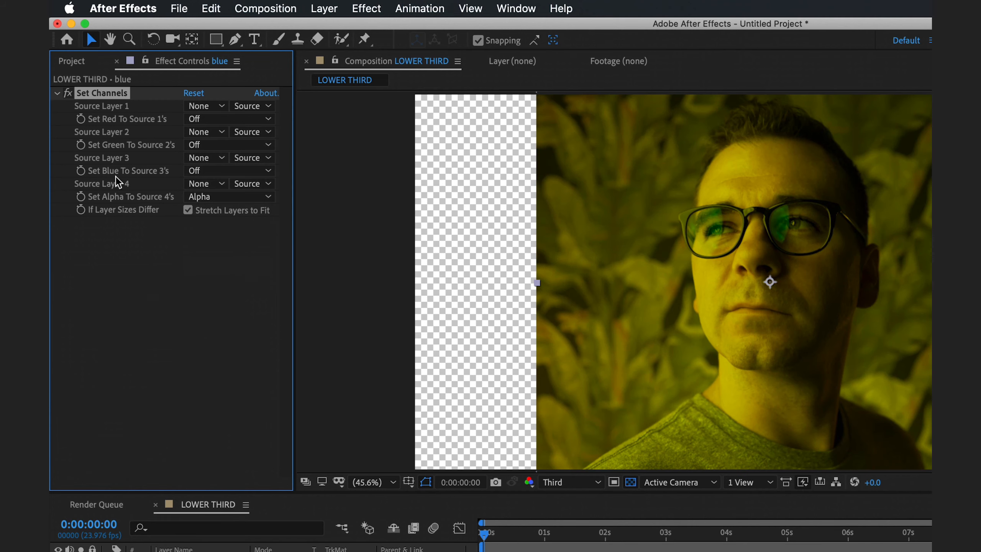
pyautogui.click(214, 174)
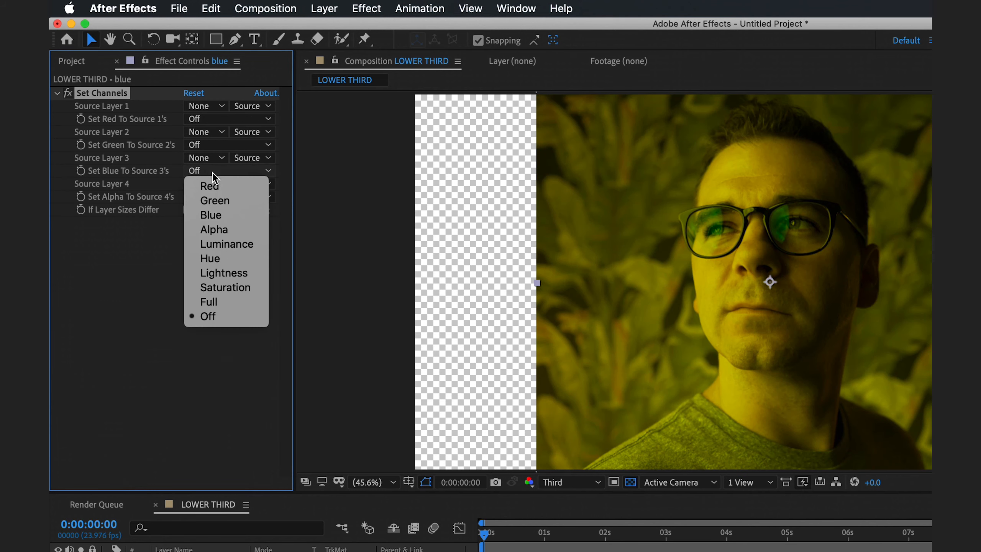
pyautogui.click(241, 215)
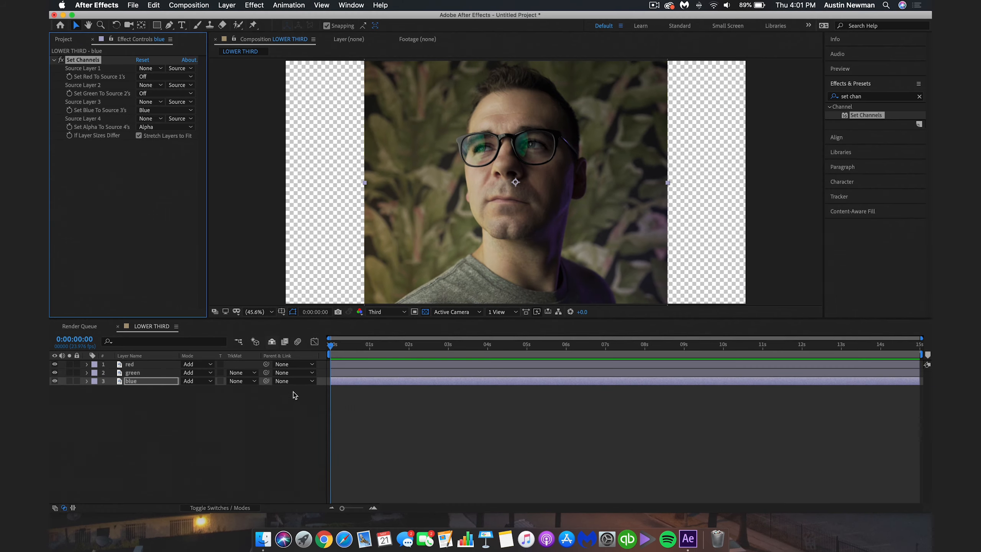
# - Expand the red layer's Set Channels effect settings in the timeline to review its channel assignments
pyautogui.click(153, 364)
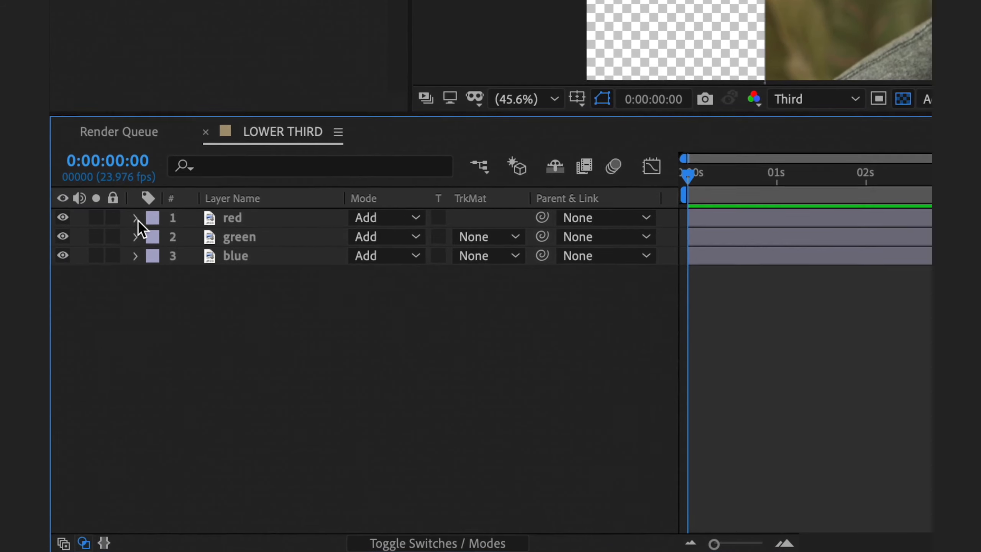
pyautogui.click(95, 317)
pyautogui.click(154, 238)
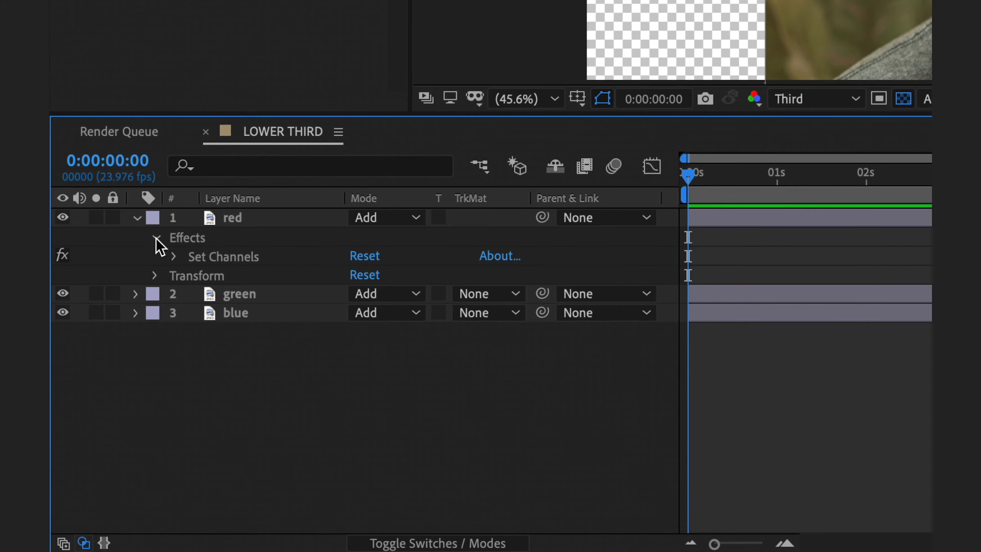
pyautogui.click(154, 238)
pyautogui.click(155, 239)
pyautogui.click(174, 256)
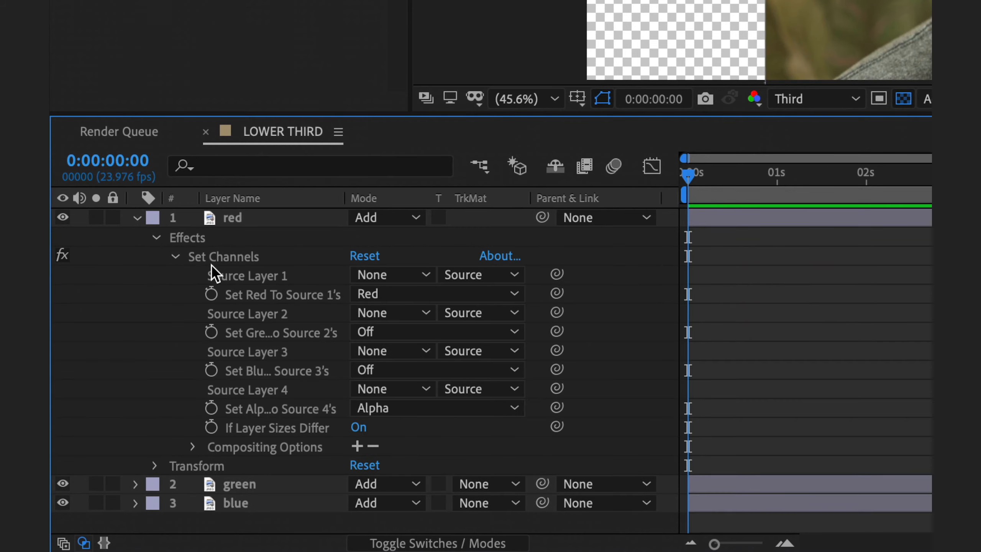
# - Scale the red layer up to 120% in both dimensions
pyautogui.click(252, 217)
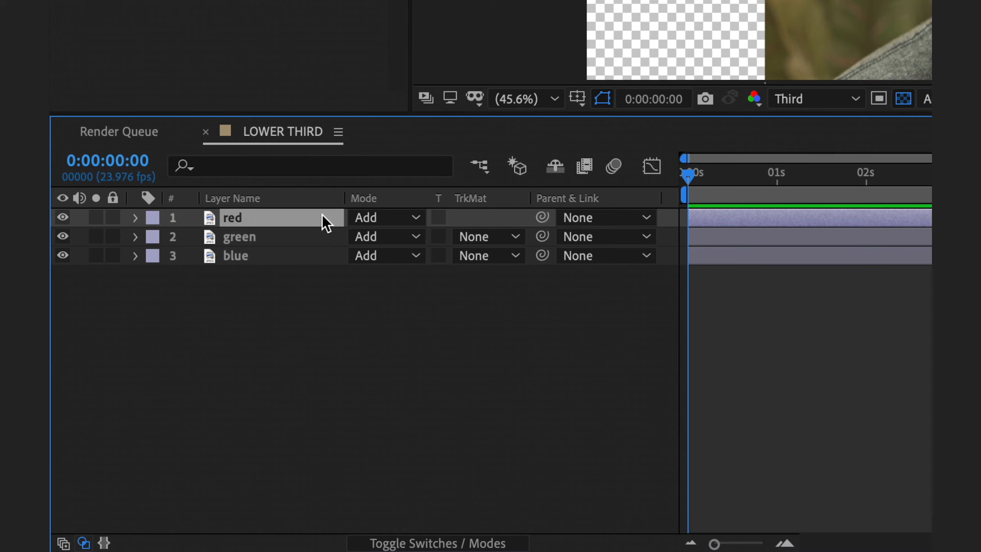
pyautogui.press('s')
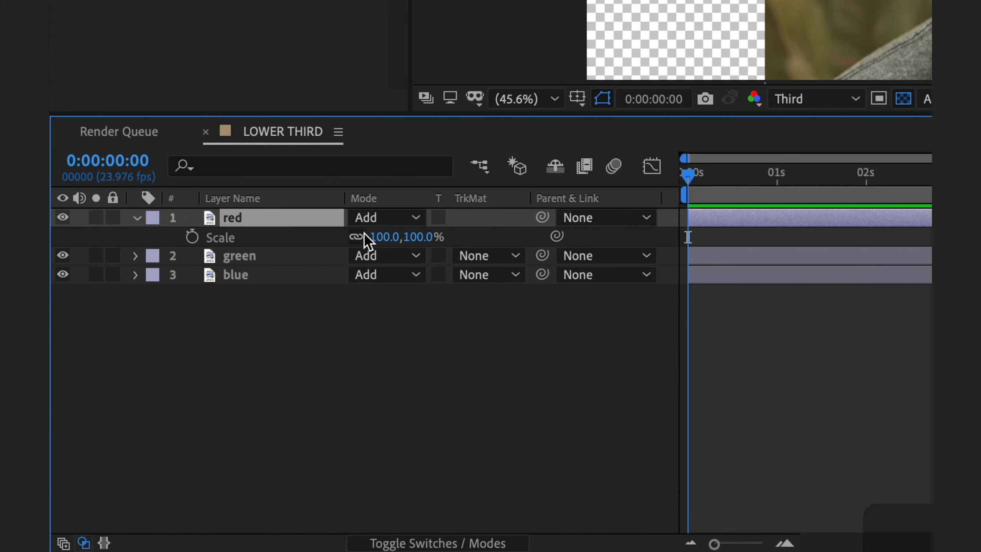
pyautogui.click(420, 237)
pyautogui.write('110')
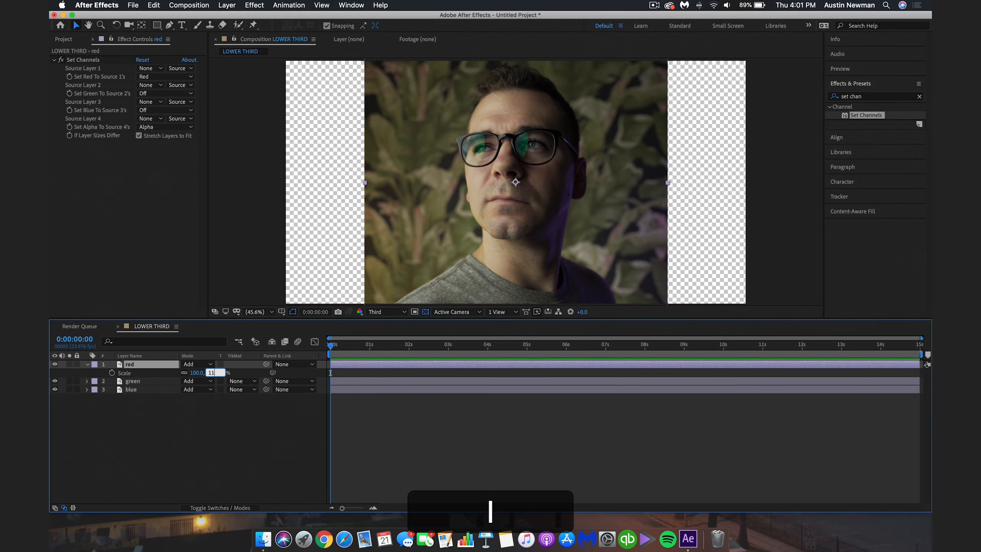
pyautogui.press('Return')
pyautogui.click(206, 372)
pyautogui.write('120')
pyautogui.press('Return')
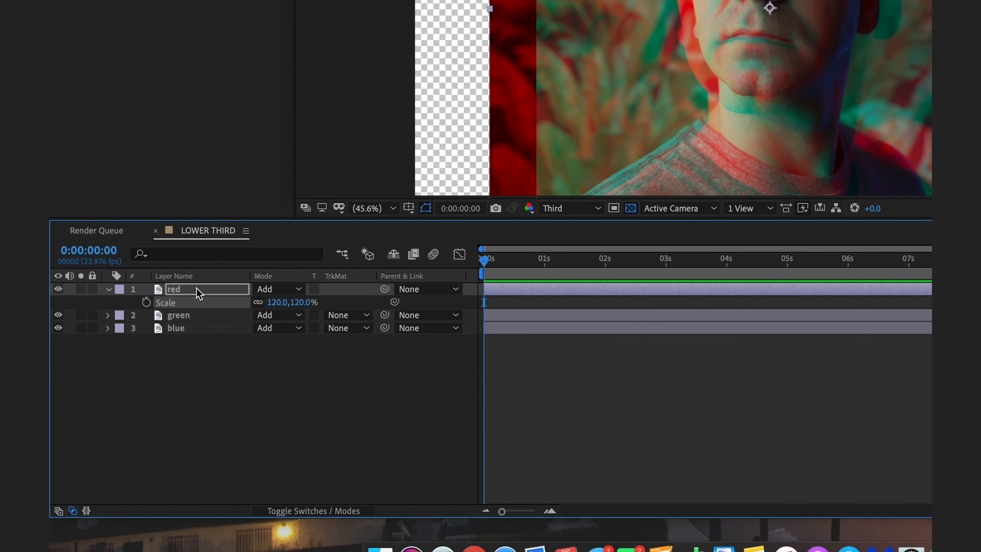
# - Shift the red layer horizontally to an X position of 1913 and deselect it
pyautogui.click(145, 364)
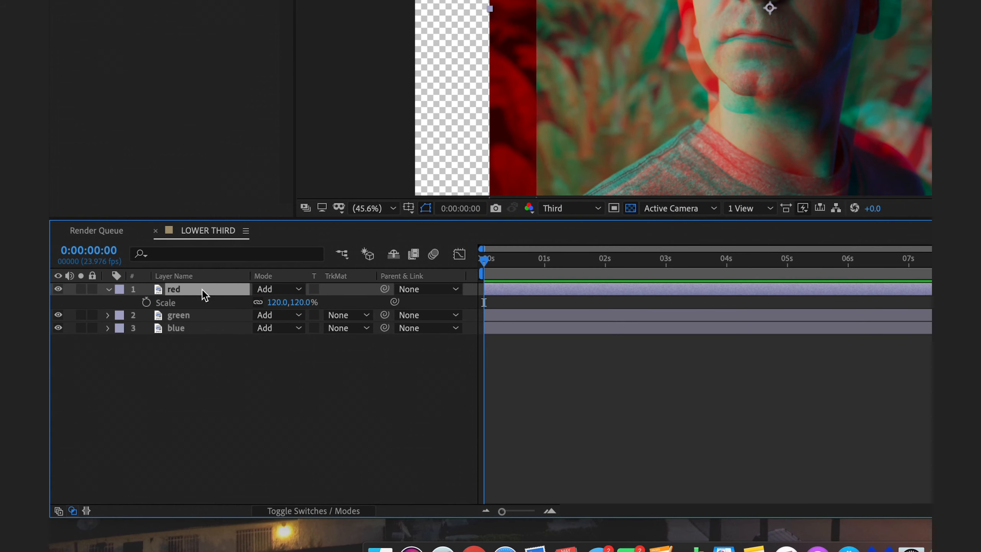
pyautogui.press('p')
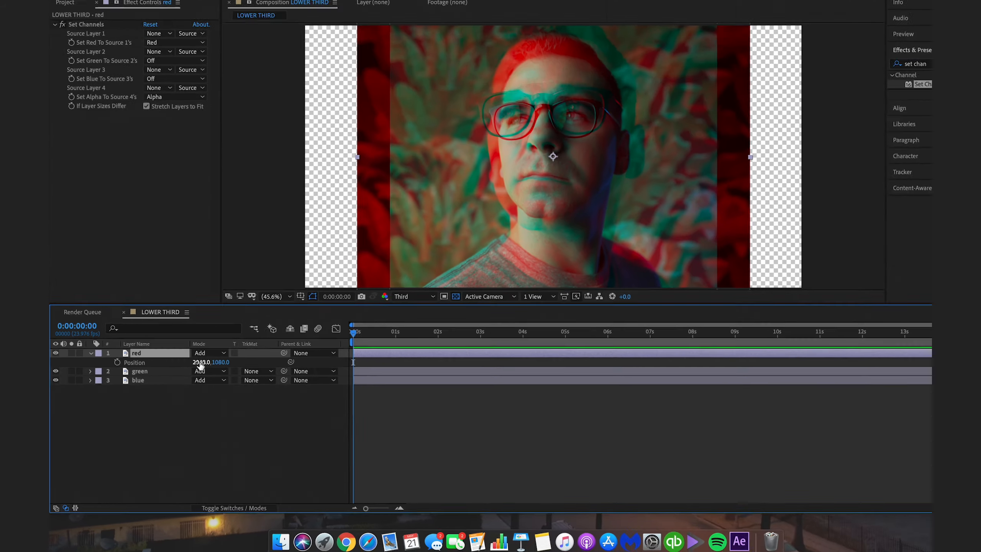
pyautogui.moveTo(258, 303); pyautogui.dragTo(201, 303)
pyautogui.moveTo(199, 372); pyautogui.dragTo(204, 373)
pyautogui.click(163, 437)
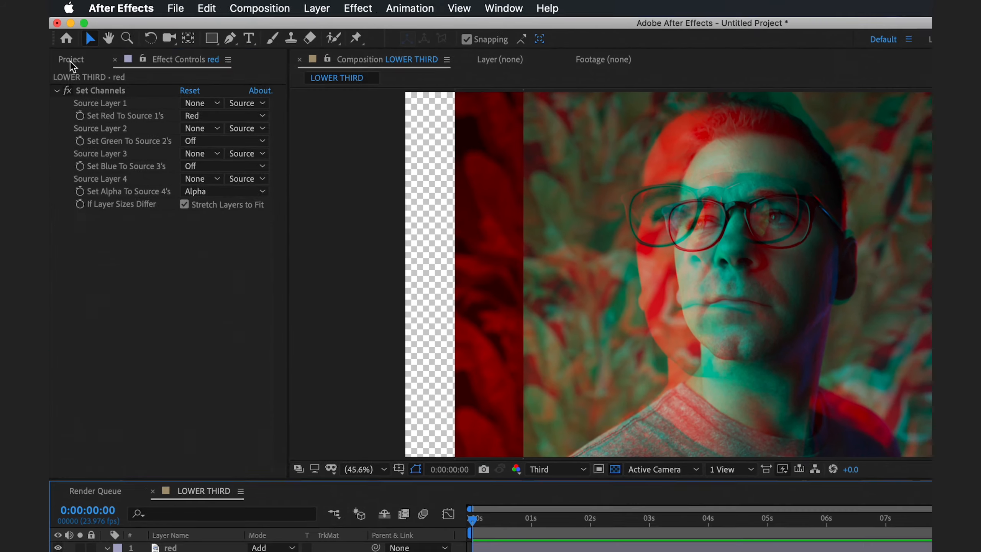
# - Import Start Play.mp4 from the Bonus Glitches folder of the VHS Overlay Pack into the project
pyautogui.click(64, 39)
pyautogui.click(89, 193)
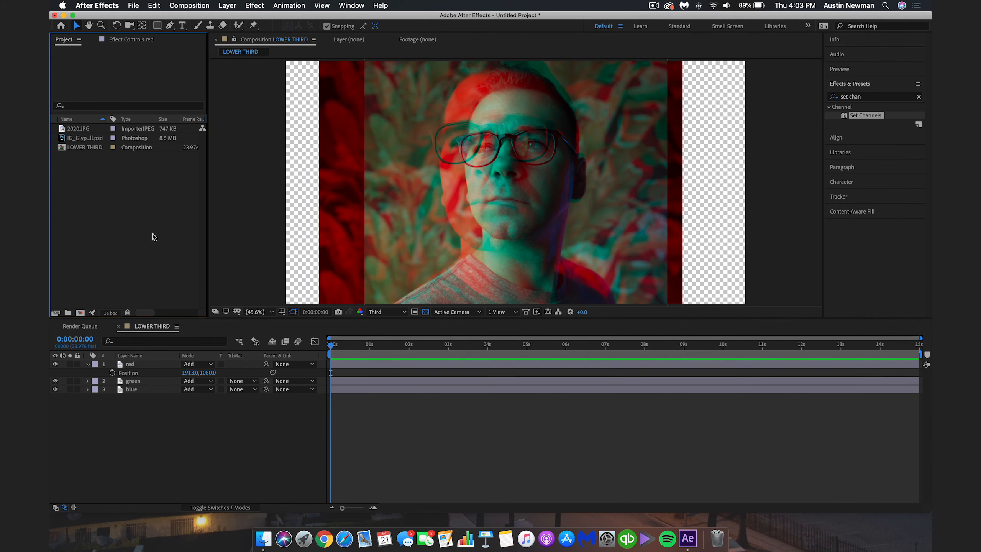
pyautogui.doubleClick(152, 233)
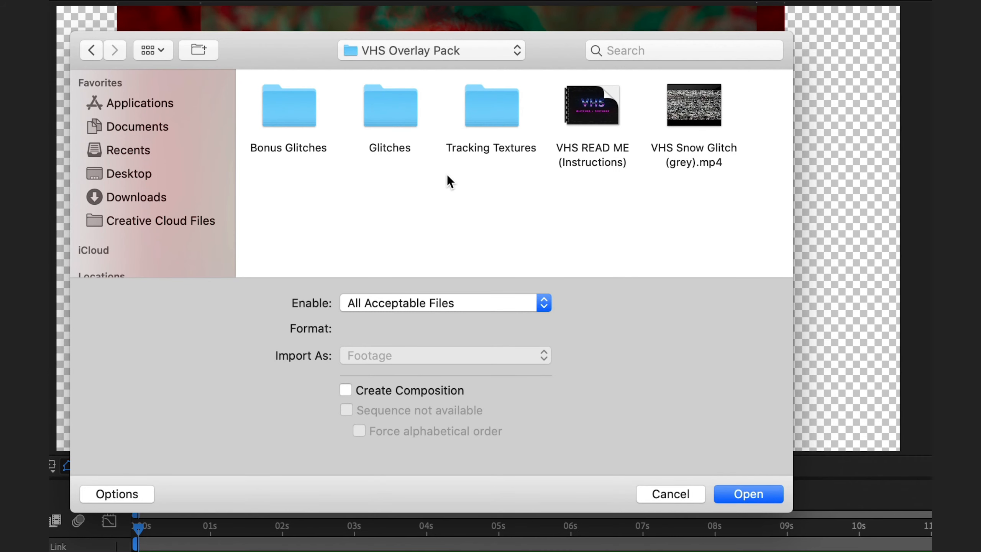
pyautogui.doubleClick(300, 110)
pyautogui.doubleClick(639, 121)
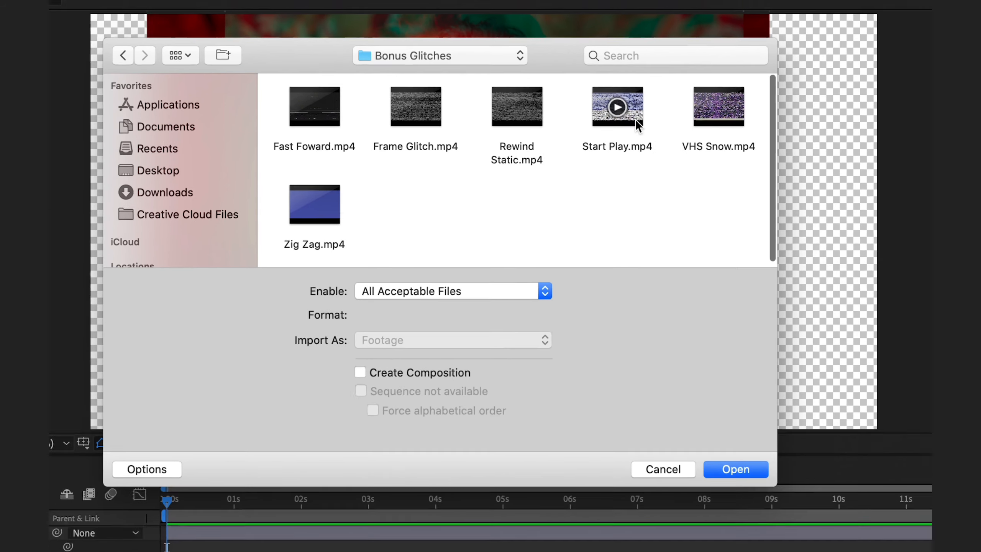
# - Place Start Play.mp4 above the red layer, enlarge it to cover the whole composition frame, and preview it from the start
pyautogui.moveTo(88, 211); pyautogui.dragTo(160, 363)
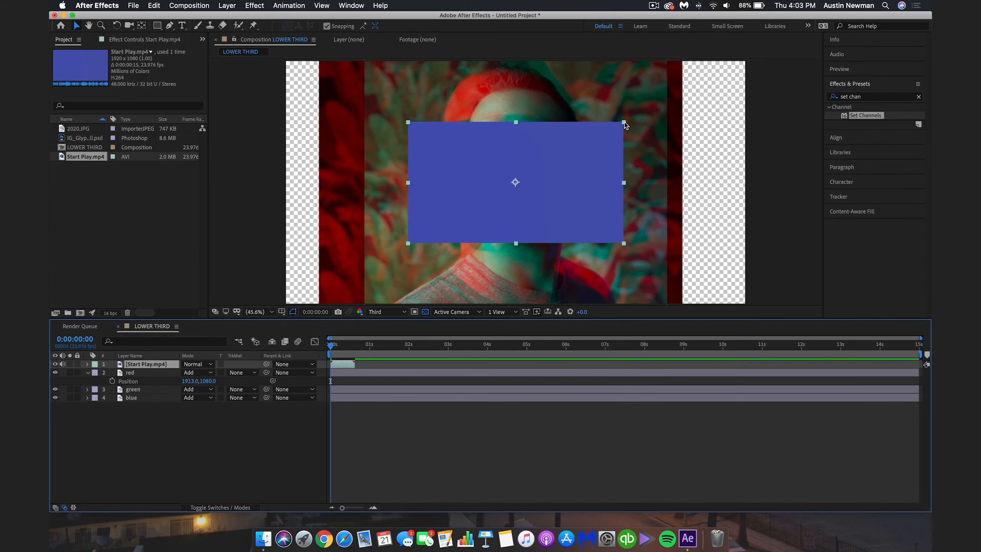
pyautogui.moveTo(624, 123); pyautogui.dragTo(777, 56)
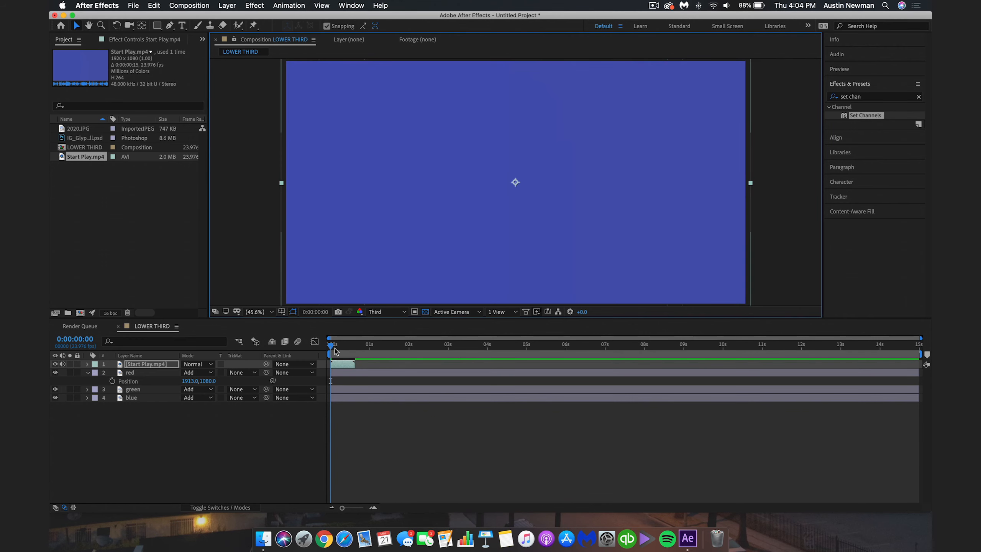
pyautogui.click(335, 351)
pyautogui.press('space')
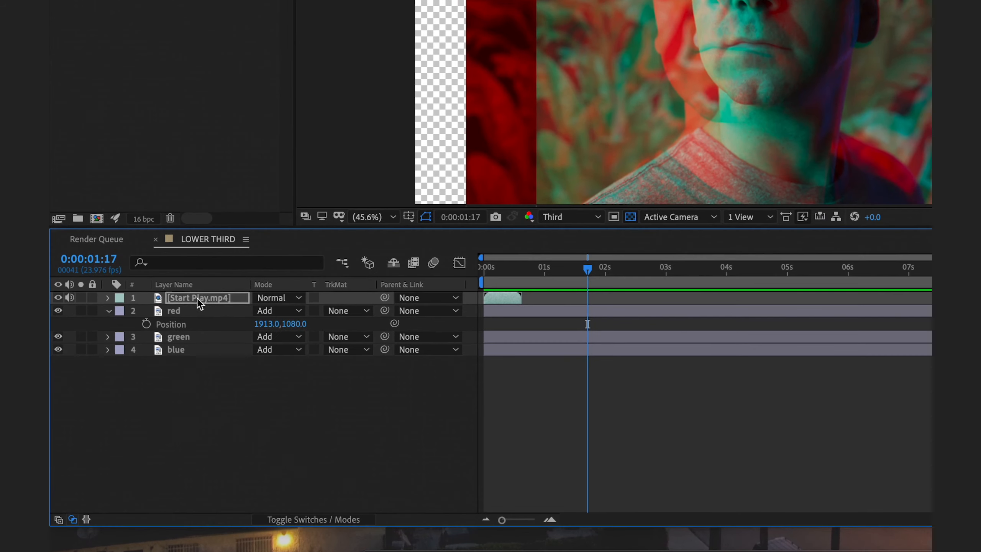
# - Duplicate the Start Play.mp4 layer, move the copy to the end of the timeline, and preview it
pyautogui.click(197, 298)
pyautogui.press('super+d')
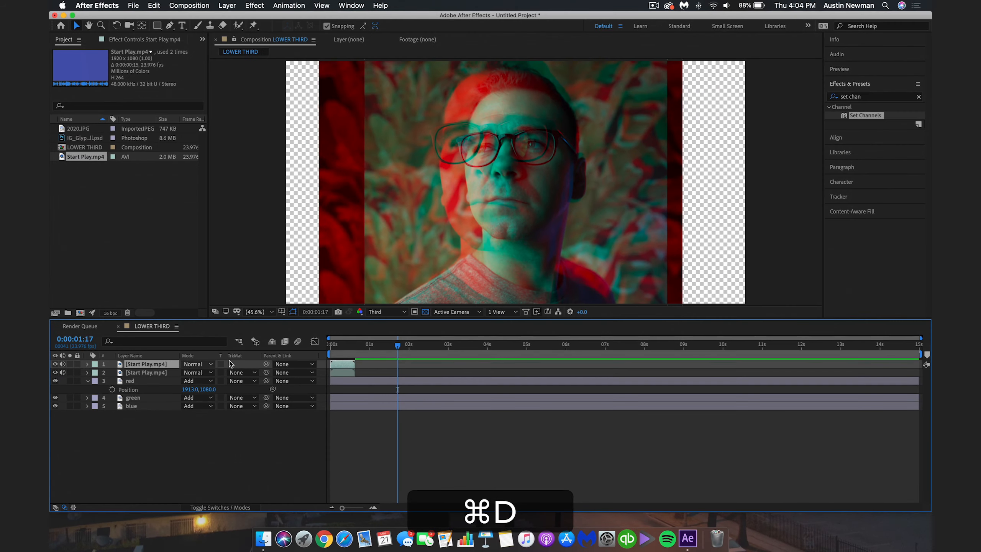
pyautogui.moveTo(344, 368); pyautogui.dragTo(633, 365)
pyautogui.press('space')
pyautogui.press('space')
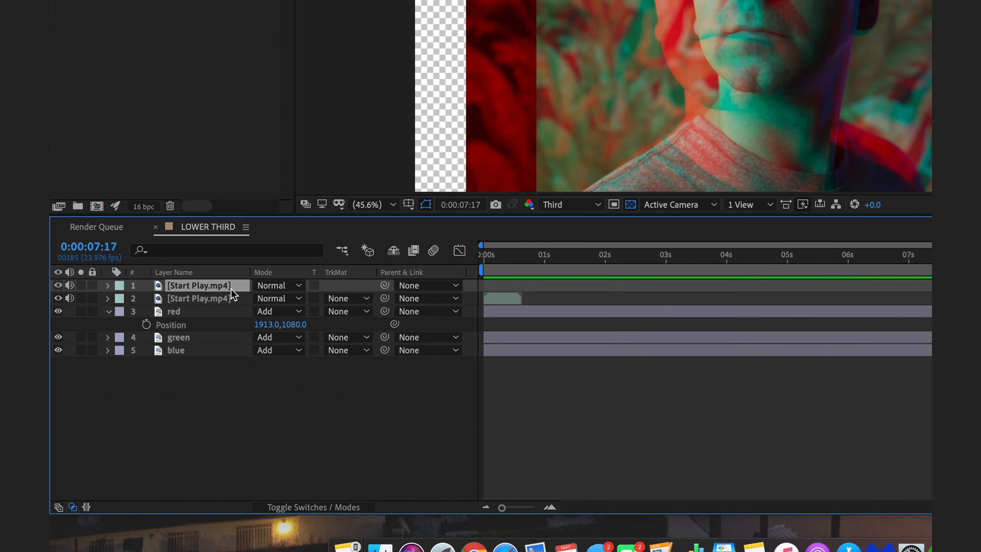
# - Pre-compose both Start Play.mp4 layers and the red, green and blue layers into a composition named static
pyautogui.keyDown('shift'); pyautogui.click(203, 348); pyautogui.keyUp('shift')
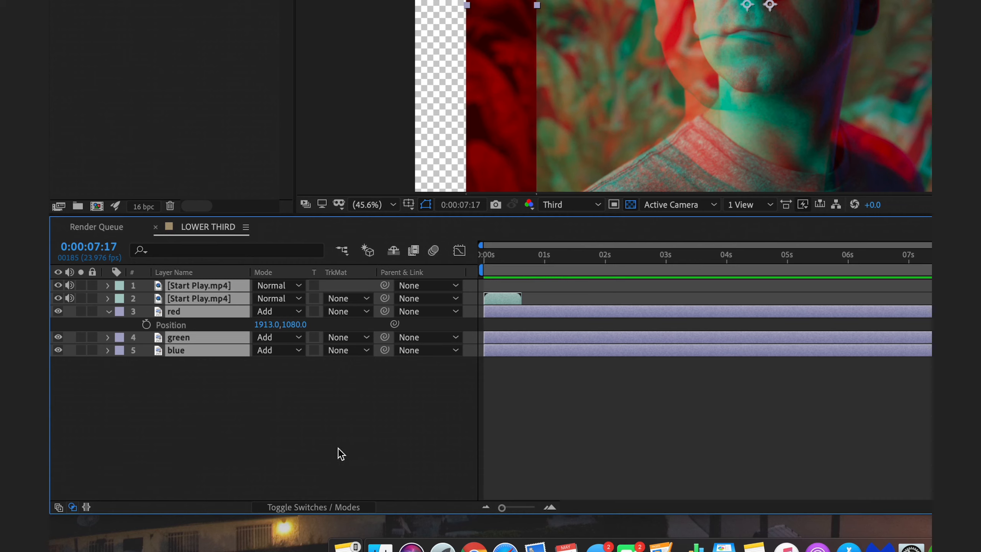
pyautogui.rightClick(200, 353)
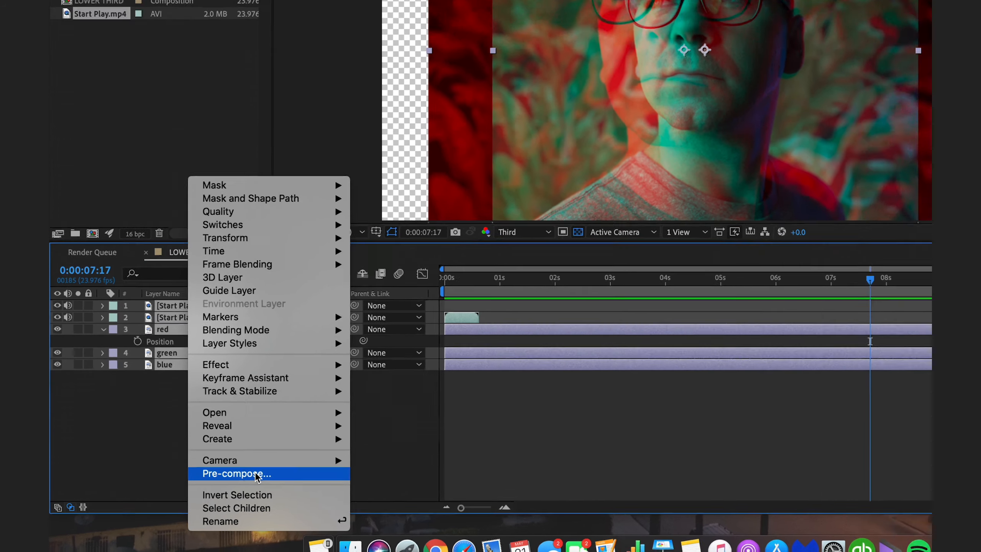
pyautogui.click(260, 470)
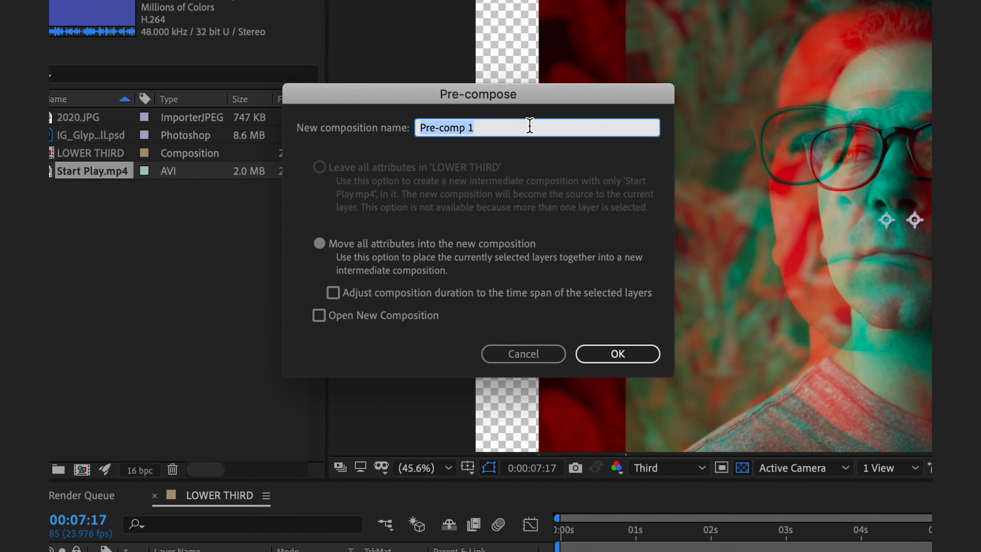
pyautogui.write('static')
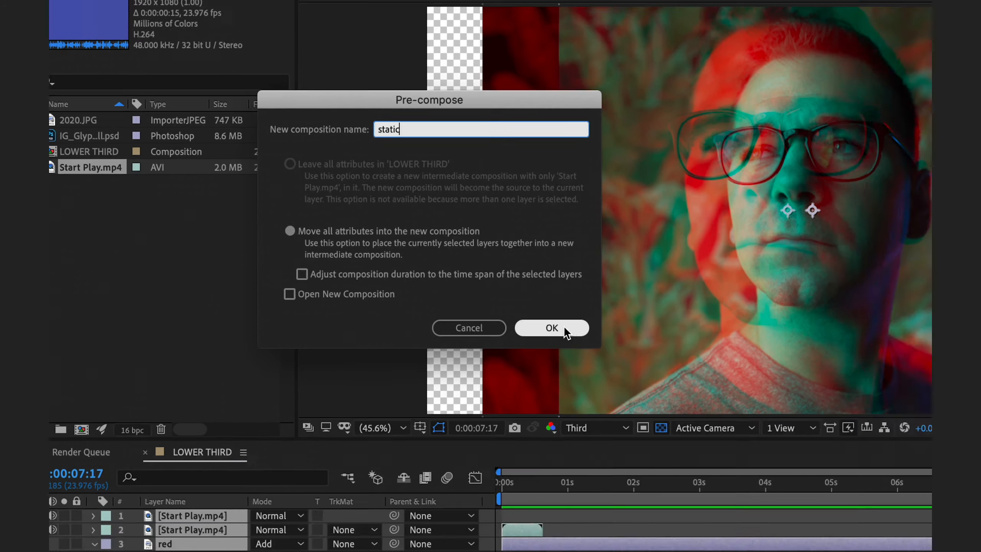
pyautogui.click(618, 354)
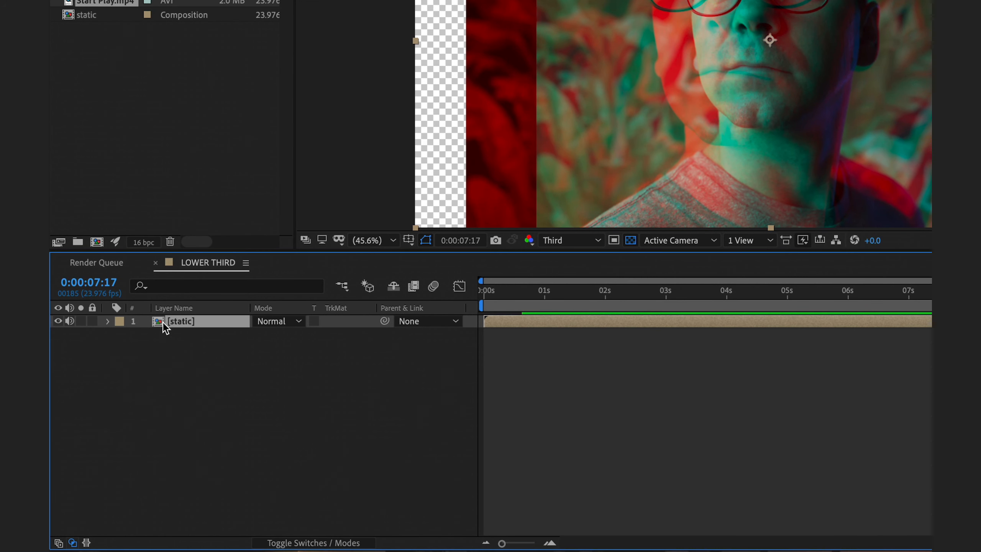
# - Inspect the layers inside the static pre-composition, close it, and return to the start of the LOWER THIRD timeline
pyautogui.doubleClick(165, 324)
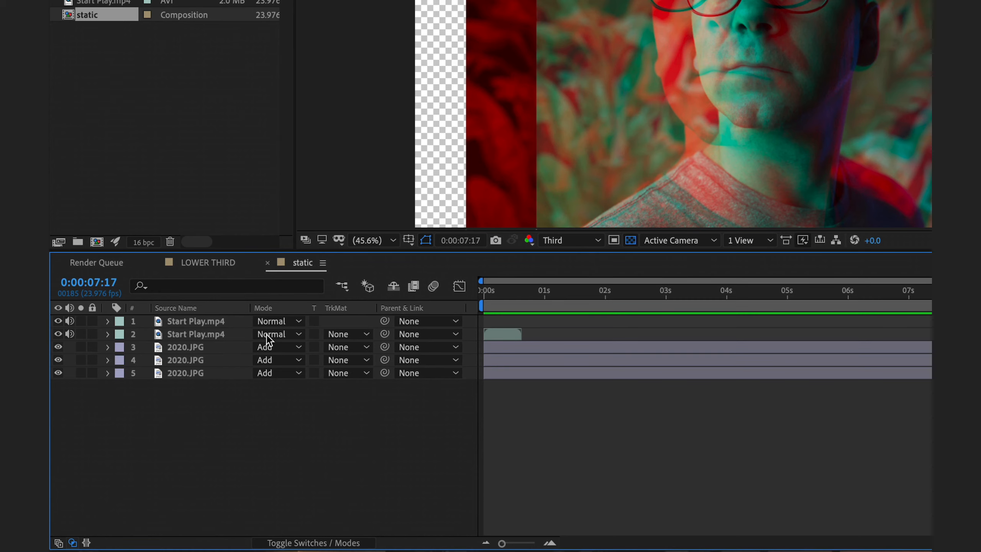
pyautogui.moveTo(527, 288); pyautogui.dragTo(663, 291)
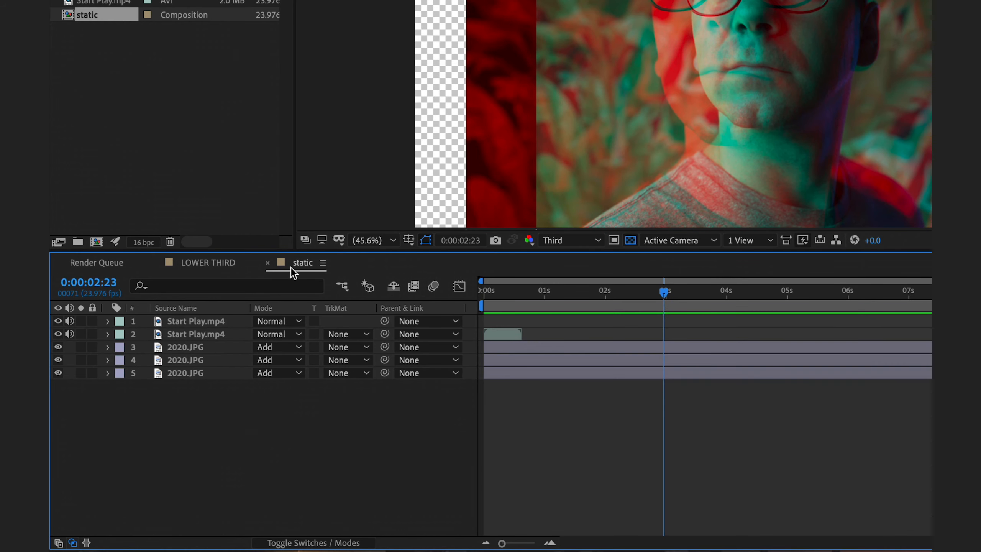
pyautogui.click(268, 263)
pyautogui.moveTo(643, 291); pyautogui.dragTo(482, 293)
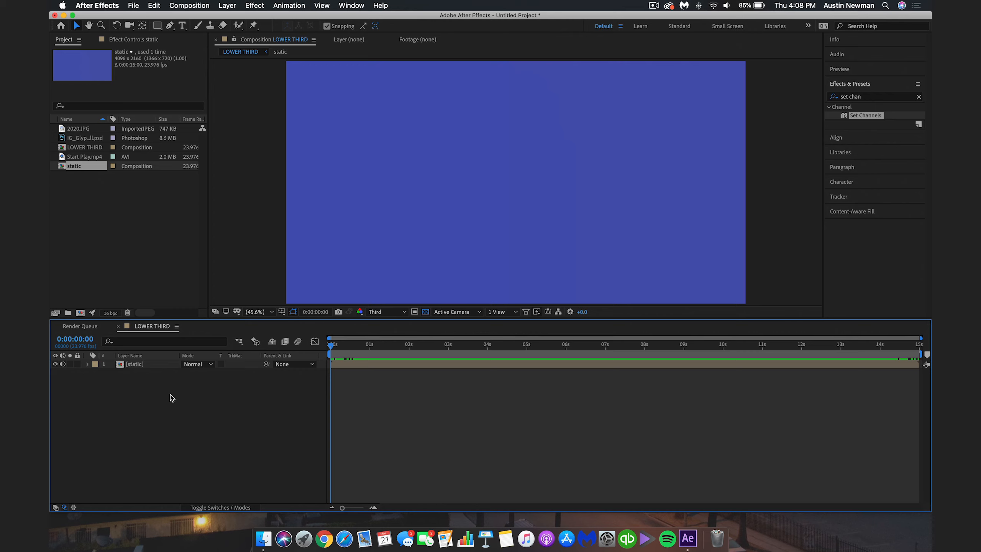
# - Unlink the static layer's scale proportions, undoing the trial resizes made with the dimensions linked and unlinked
pyautogui.click(144, 366)
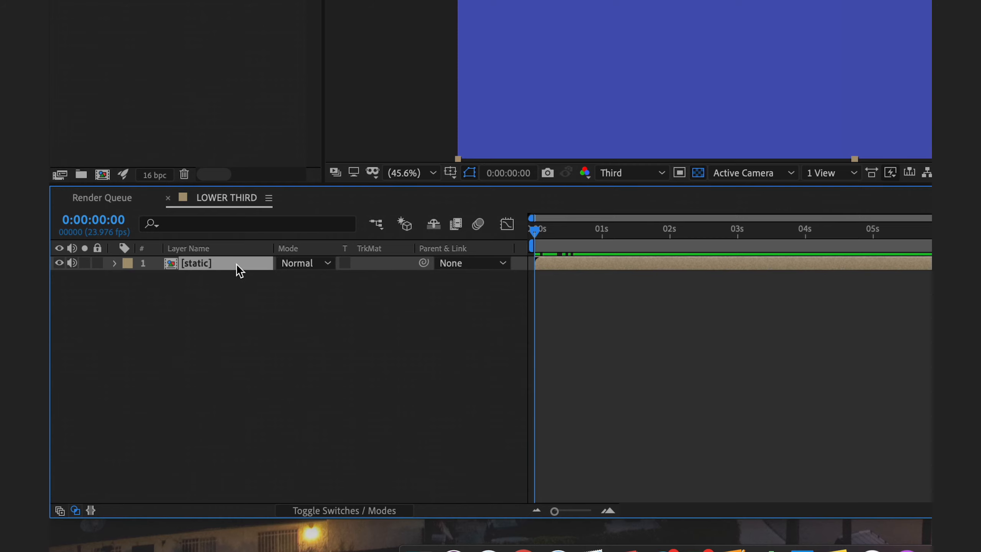
pyautogui.press('s')
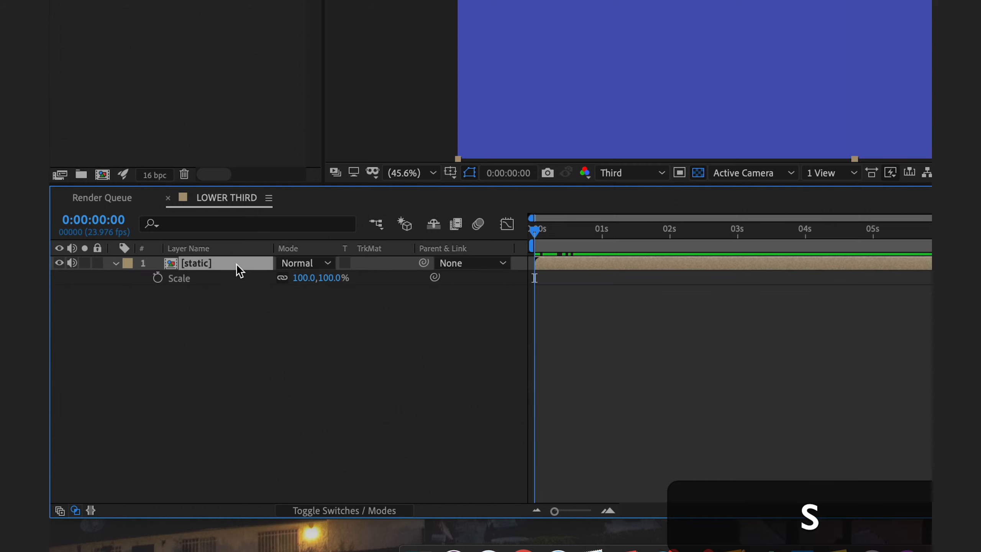
pyautogui.click(283, 281)
pyautogui.click(282, 281)
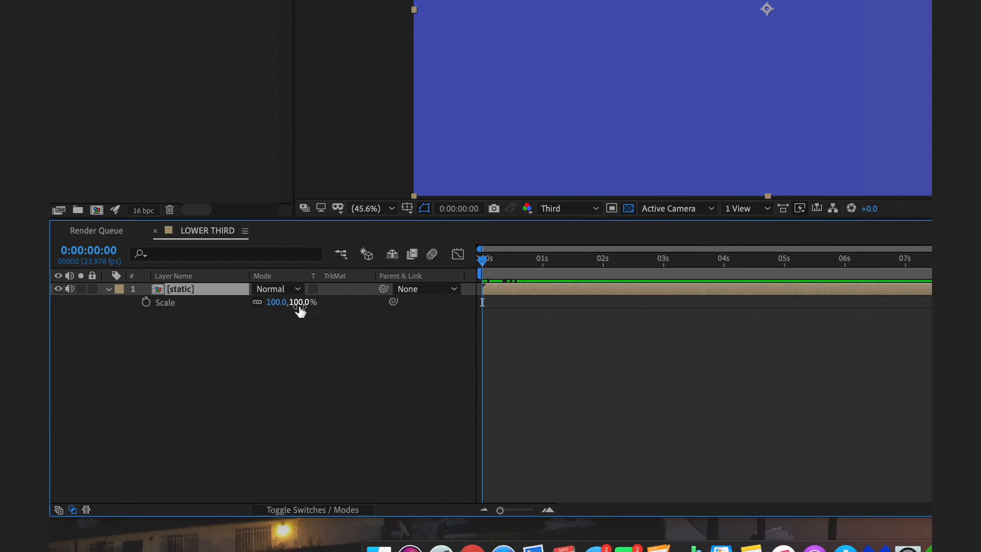
pyautogui.moveTo(330, 281); pyautogui.dragTo(312, 282)
pyautogui.moveTo(202, 375); pyautogui.dragTo(217, 374)
pyautogui.press('super+z')
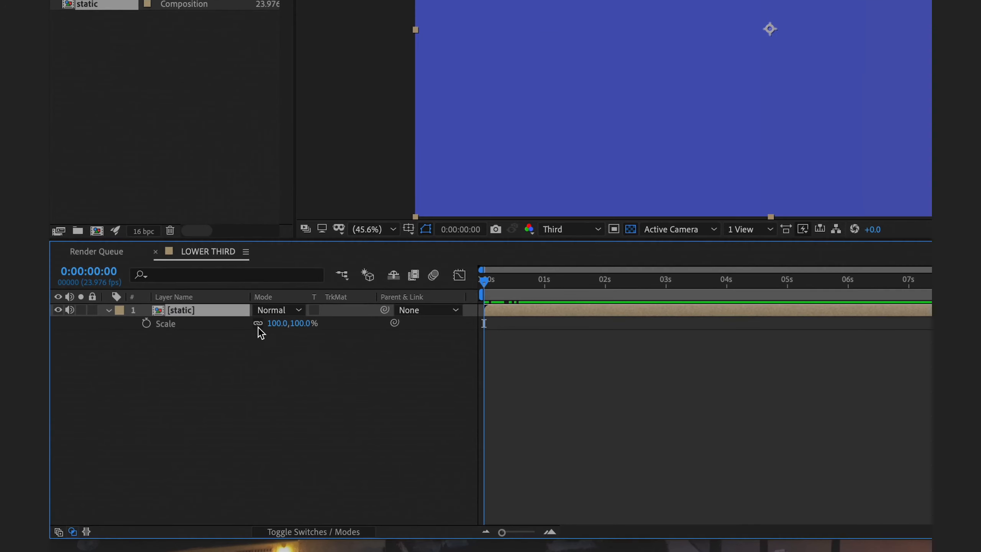
pyautogui.click(190, 369)
pyautogui.moveTo(219, 370); pyautogui.dragTo(205, 375)
pyautogui.press('super+z')
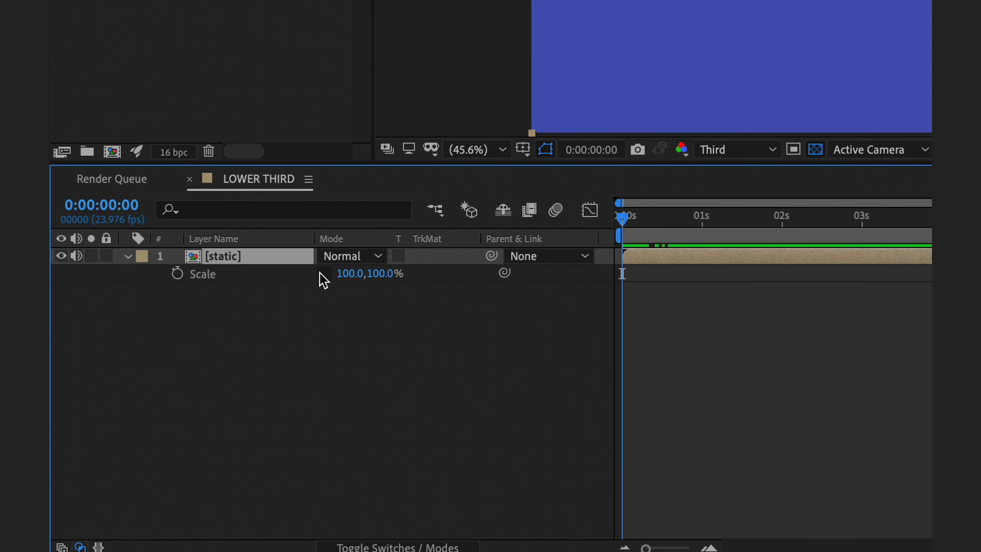
# - Set the static layer's scale to 0% in both dimensions and add a Scale keyframe at 0:00:00:00
pyautogui.click(200, 361)
pyautogui.click(359, 273)
pyautogui.write('0')
pyautogui.press('Return')
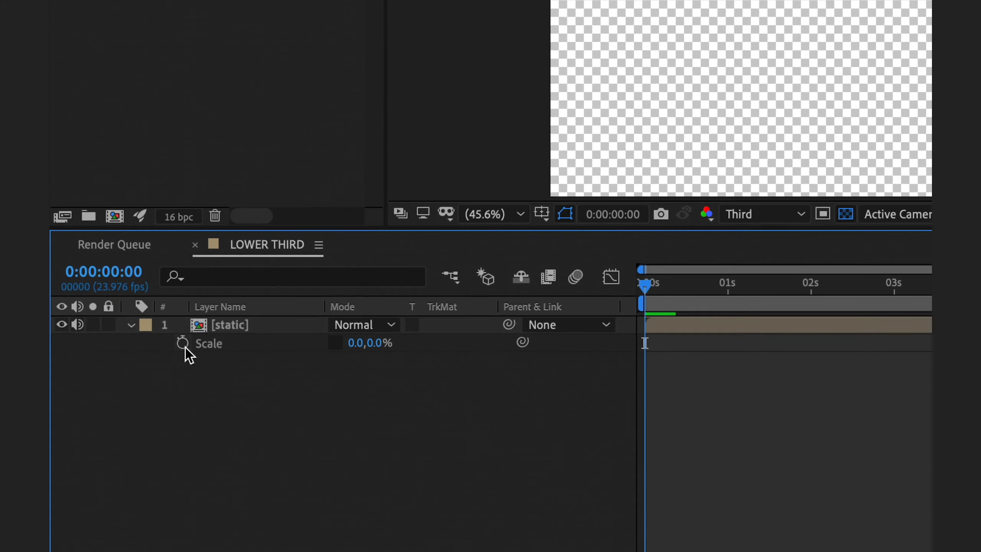
pyautogui.click(112, 372)
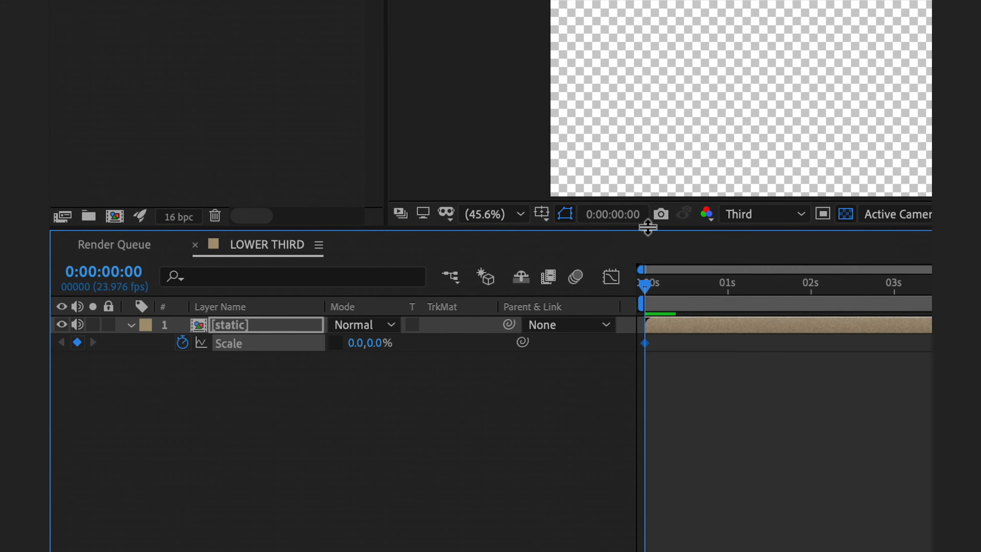
# - Key the static layer's Scale at 0:00:00:05 with 100% width and 3% height
pyautogui.moveTo(656, 299); pyautogui.dragTo(662, 289)
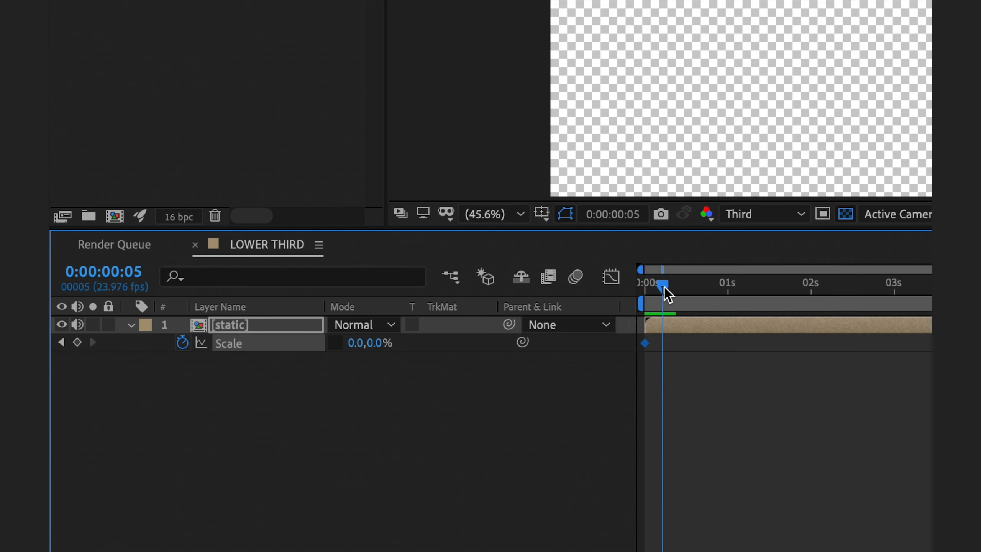
pyautogui.click(353, 342)
pyautogui.write('100')
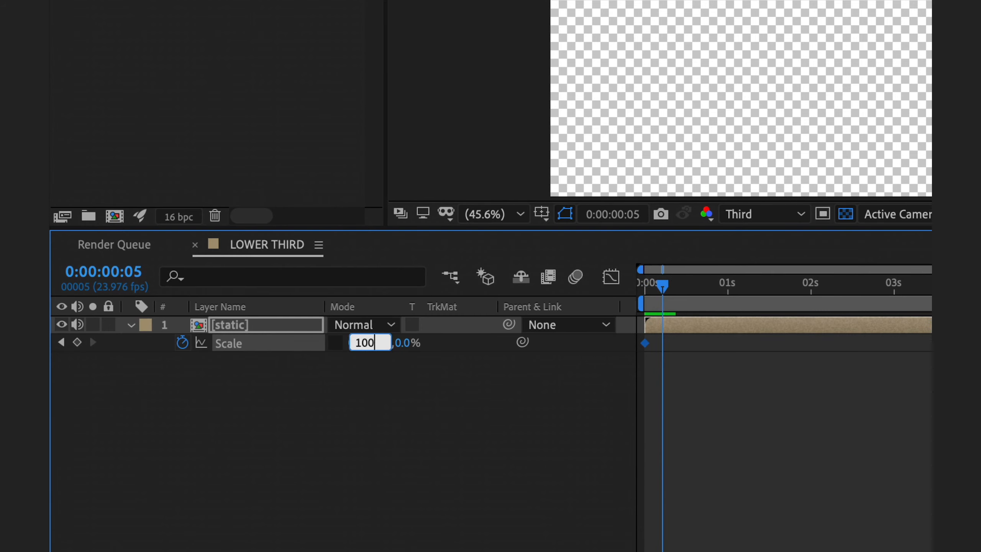
pyautogui.press('Return')
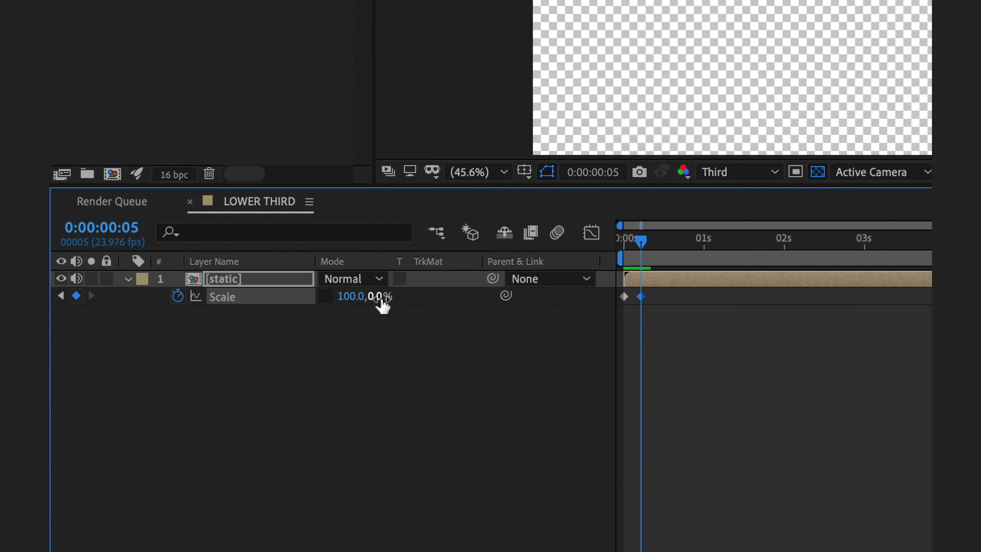
pyautogui.click(376, 295)
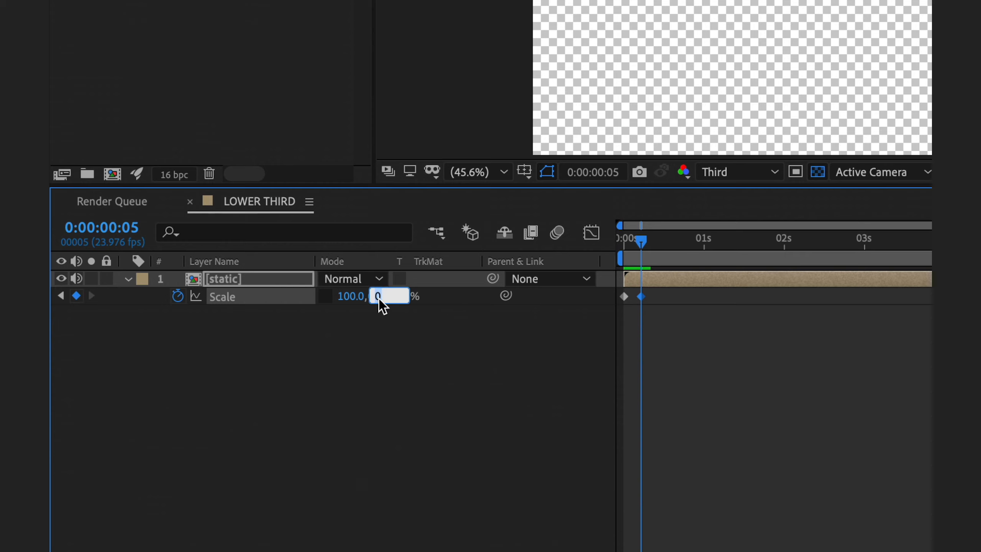
pyautogui.write('3')
pyautogui.press('Return')
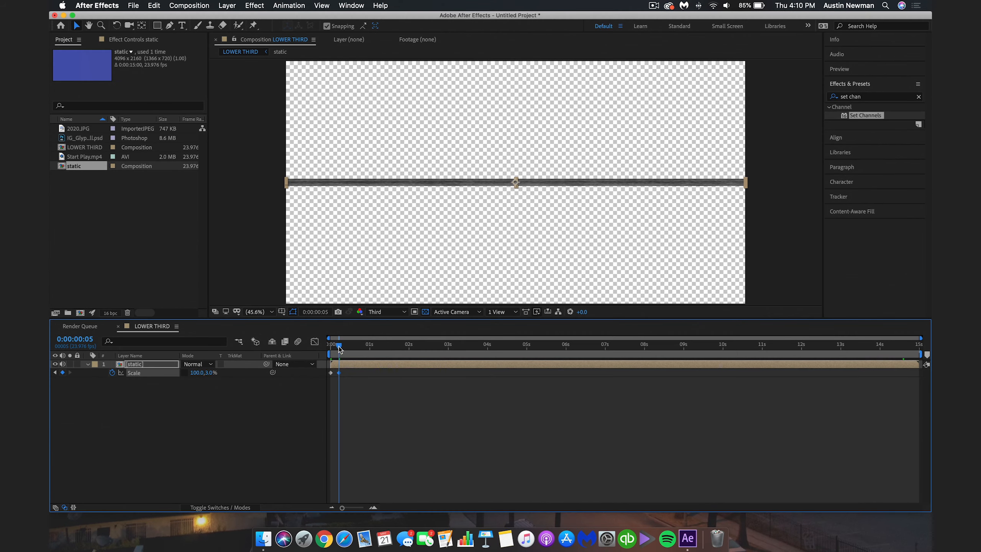
# - Key the static layer's Scale at 0:00:00:01 with its height set to 3%
pyautogui.moveTo(331, 349); pyautogui.dragTo(330, 349)
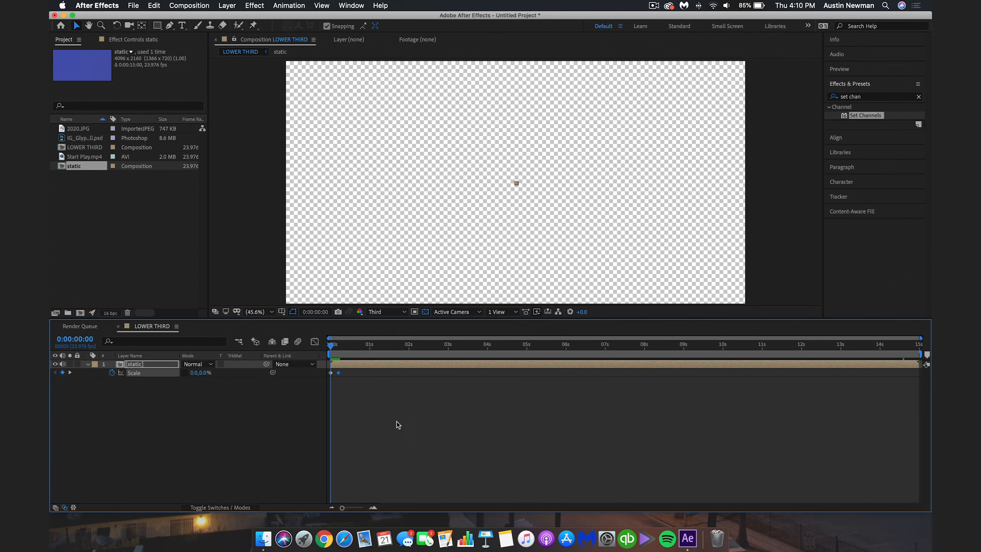
pyautogui.click(332, 349)
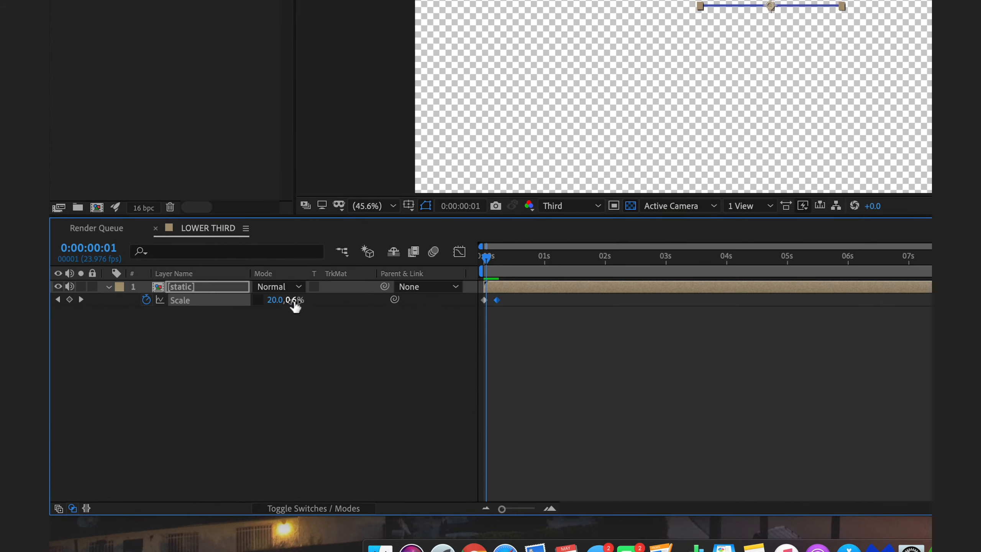
pyautogui.click(294, 302)
pyautogui.write('3')
pyautogui.press('Return')
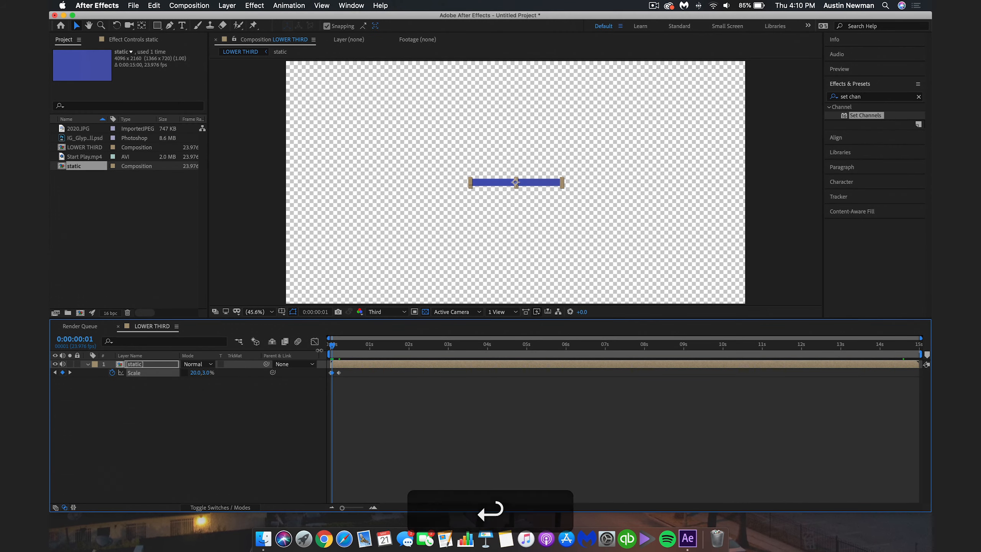
# - Add a Scale keyframe at 0:00:00:10 and set the static layer's height to 100%
pyautogui.moveTo(331, 348); pyautogui.dragTo(341, 348)
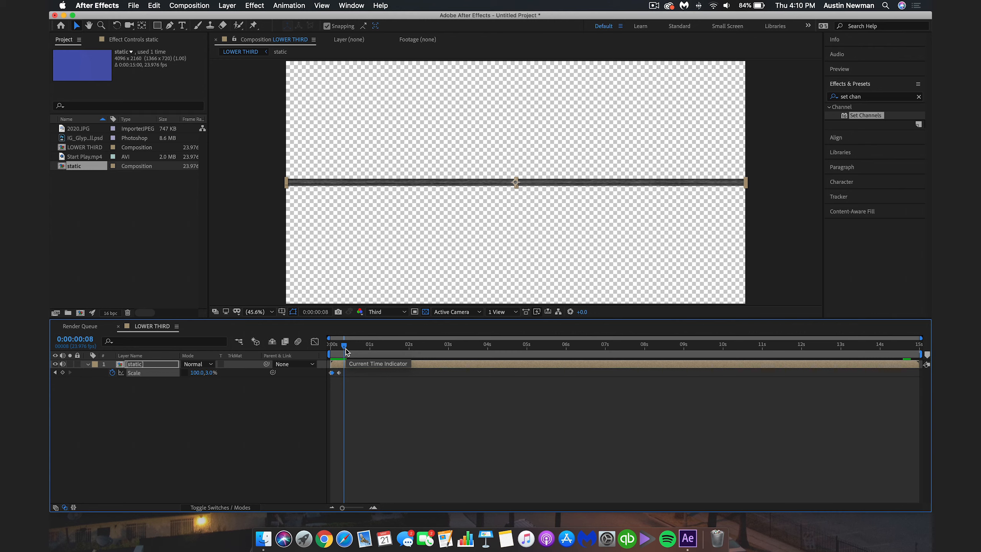
pyautogui.moveTo(344, 346); pyautogui.dragTo(339, 347)
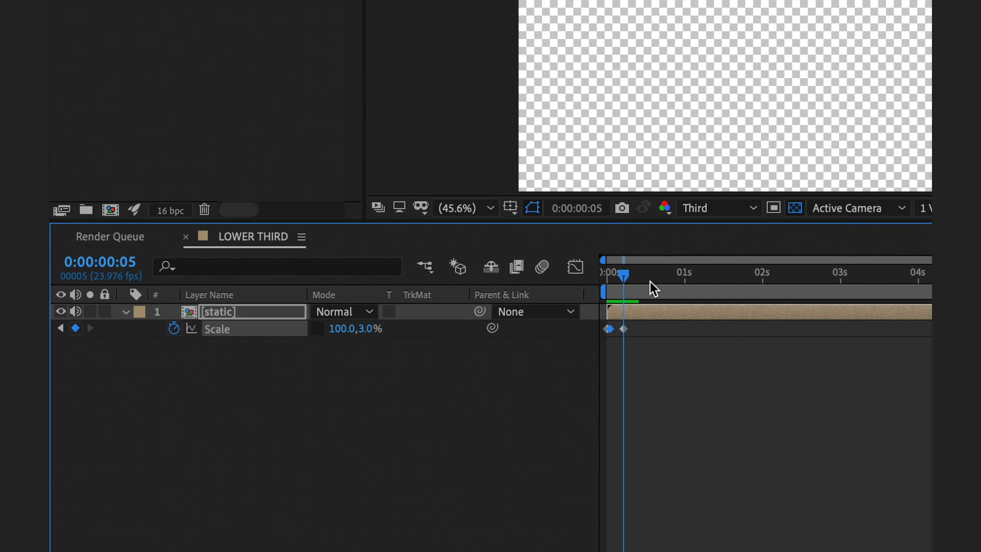
pyautogui.moveTo(623, 276); pyautogui.dragTo(639, 278)
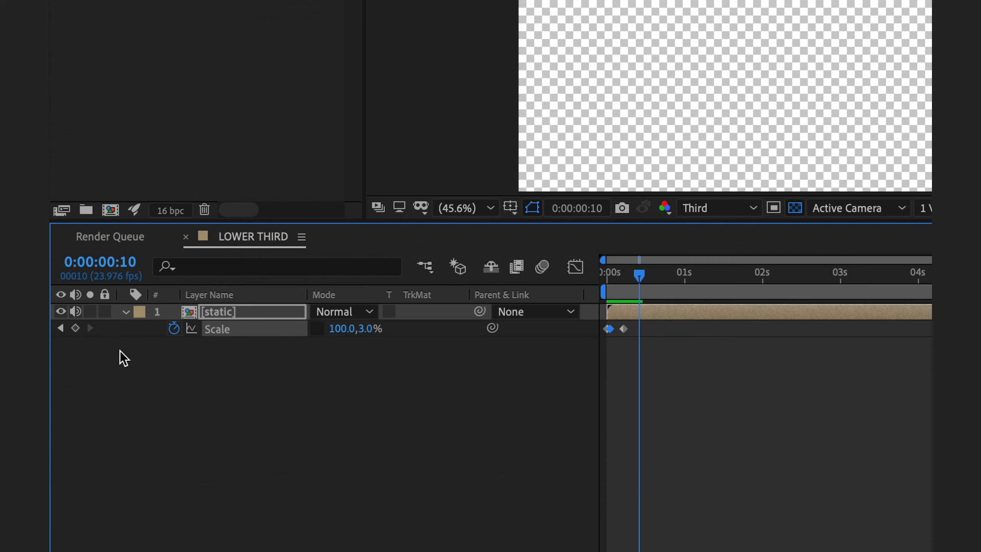
pyautogui.click(75, 328)
pyautogui.click(365, 329)
pyautogui.write('100')
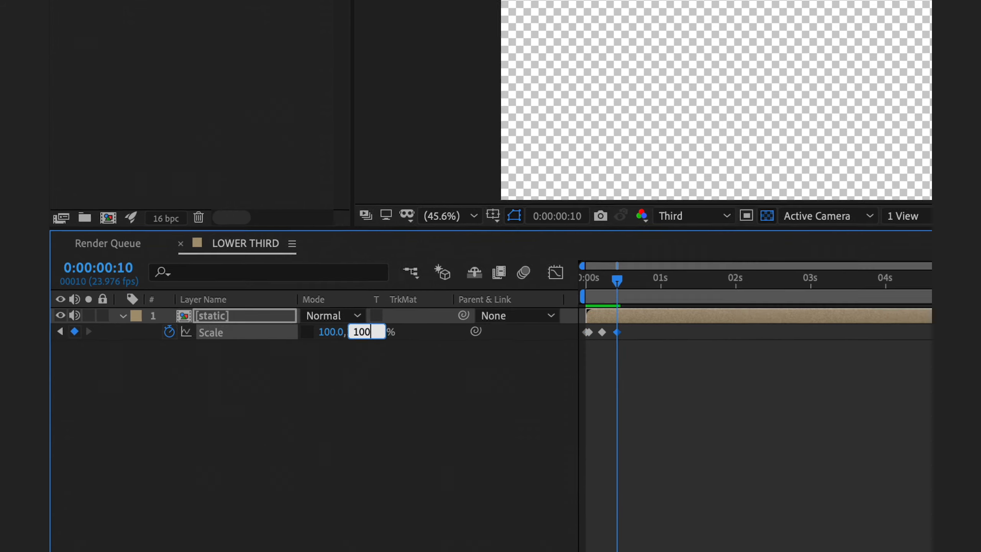
pyautogui.press('Return')
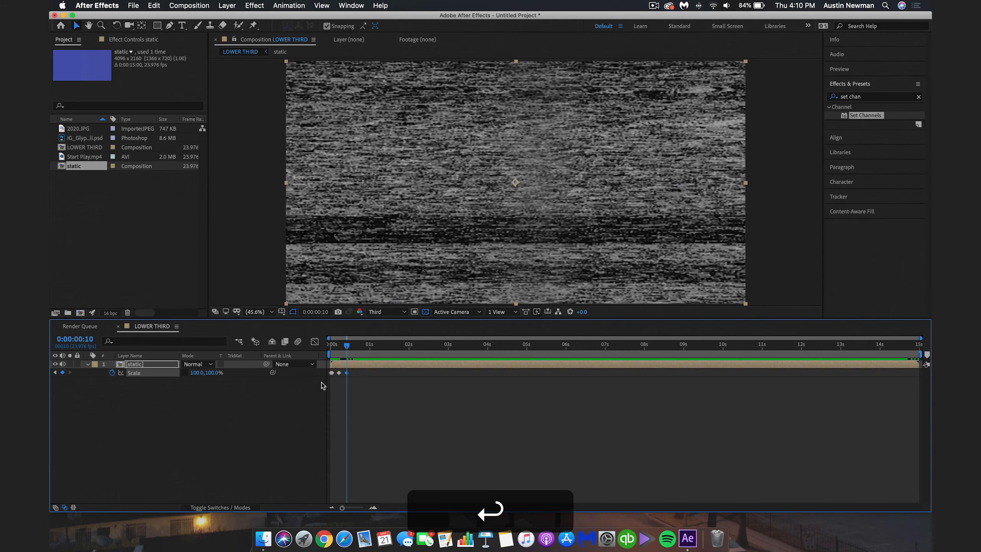
# - Preview the static layer's opening animation from the start of the timeline and return to the first frame
pyautogui.click(330, 343)
pyautogui.press('space')
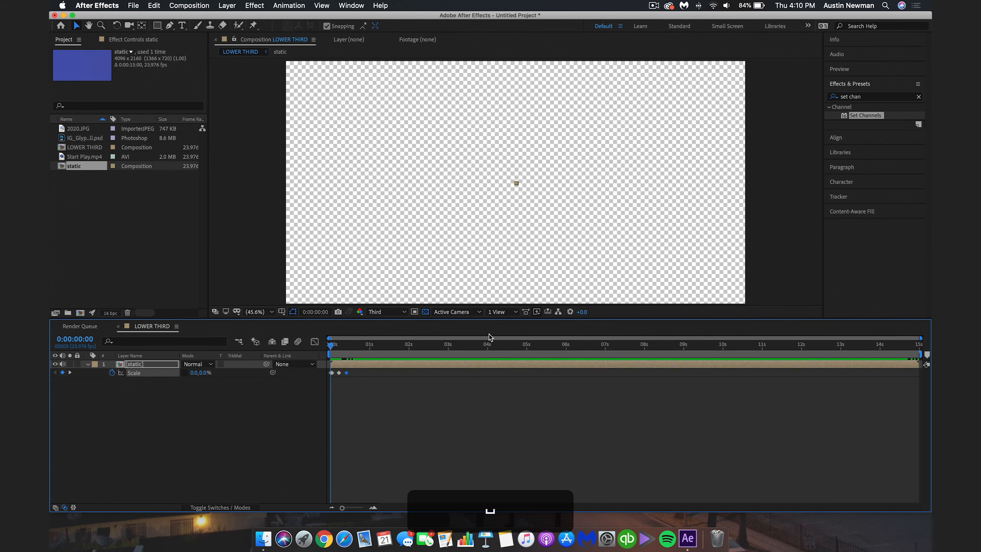
pyautogui.press('space')
pyautogui.moveTo(355, 347); pyautogui.dragTo(327, 346)
# - Apply Easy Ease to all of the opening Scale keyframes and play back the smoothed animation
pyautogui.moveTo(399, 403); pyautogui.dragTo(320, 370)
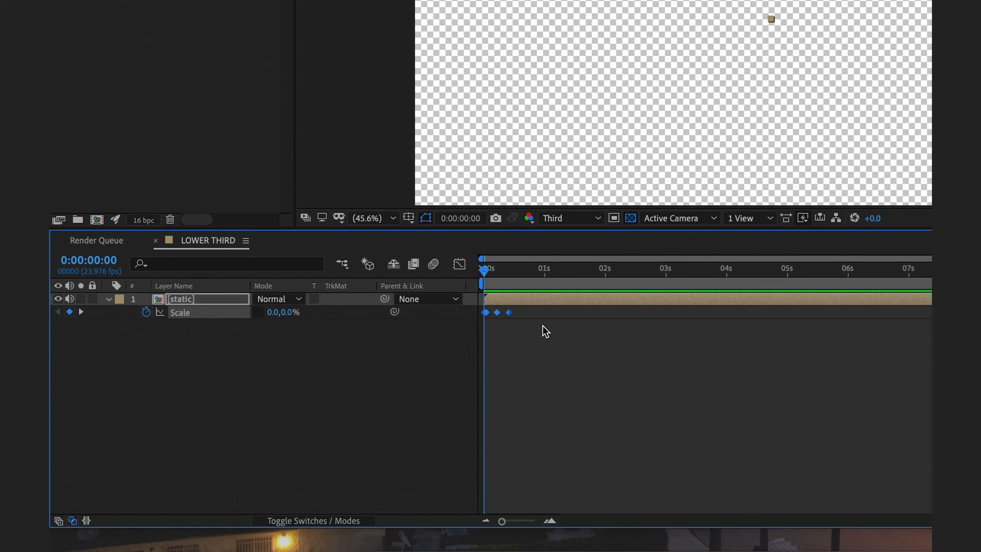
pyautogui.rightClick(509, 314)
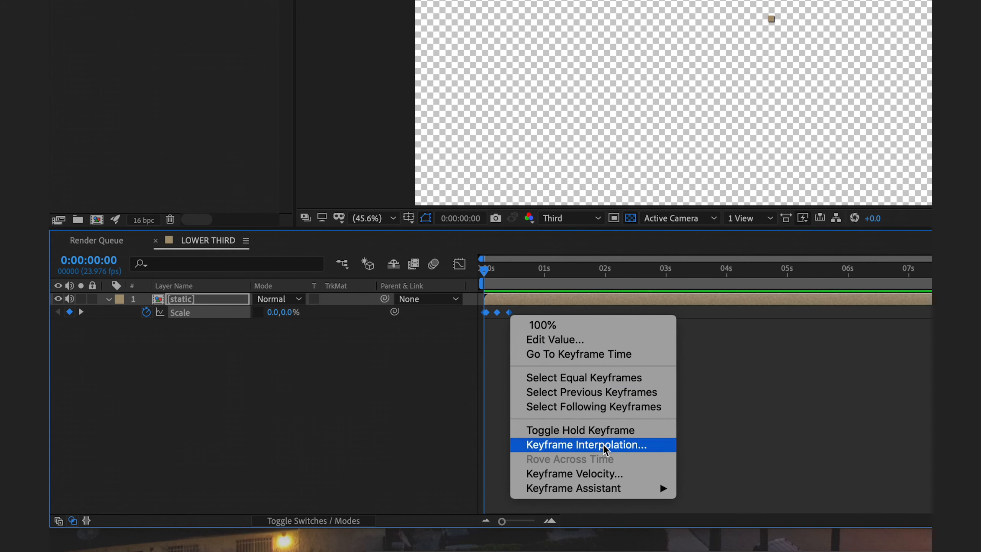
pyautogui.moveTo(605, 489)
pyautogui.click(719, 449)
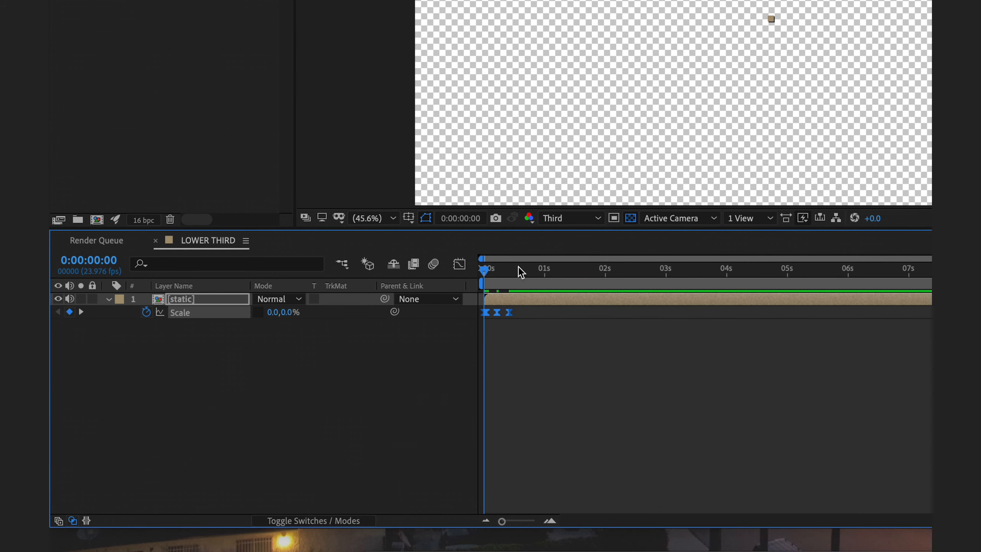
pyautogui.press('space')
pyautogui.press('space')
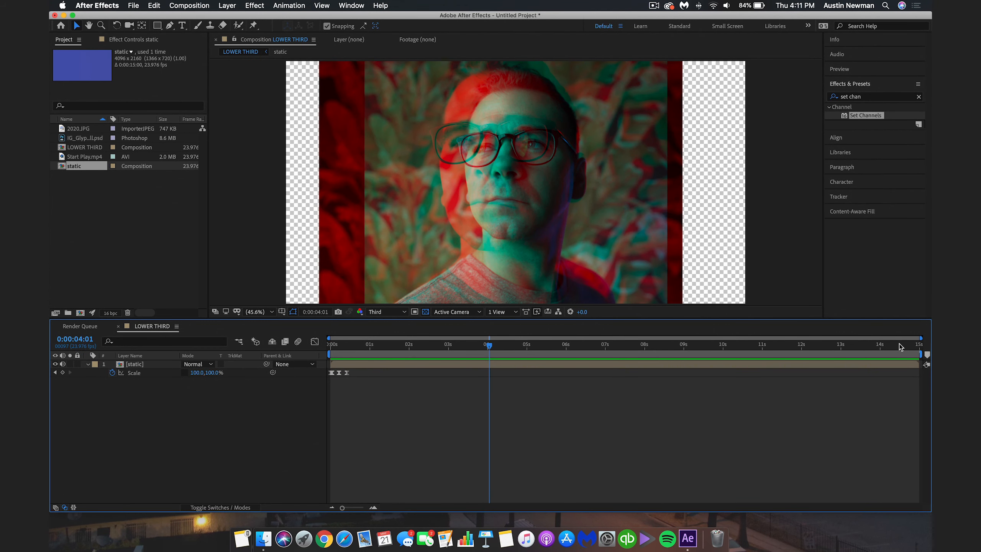
# - Add a Scale keyframe at 0:00:14:13 that holds the static layer at 100% in both dimensions
pyautogui.click(918, 345)
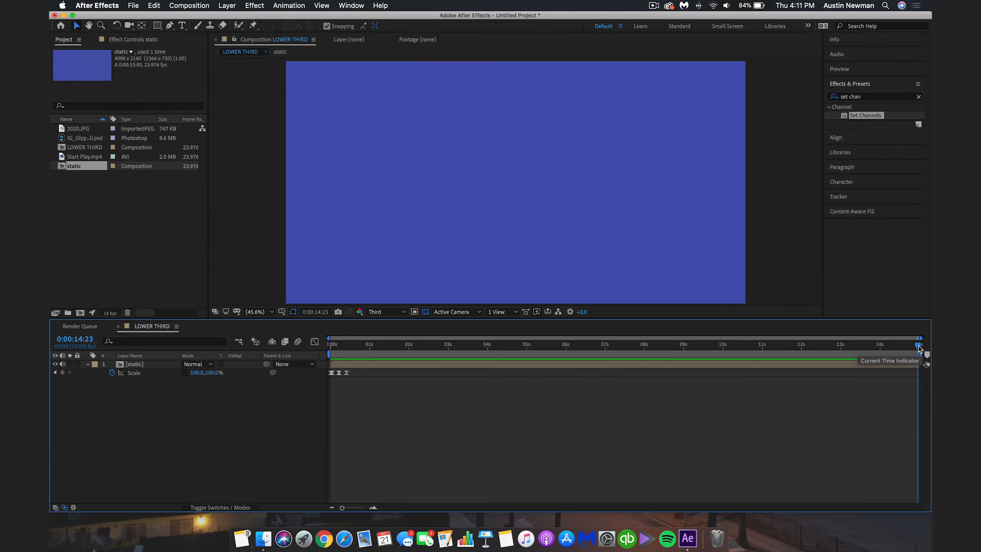
pyautogui.moveTo(918, 346); pyautogui.dragTo(904, 347)
pyautogui.moveTo(887, 293); pyautogui.dragTo(885, 297)
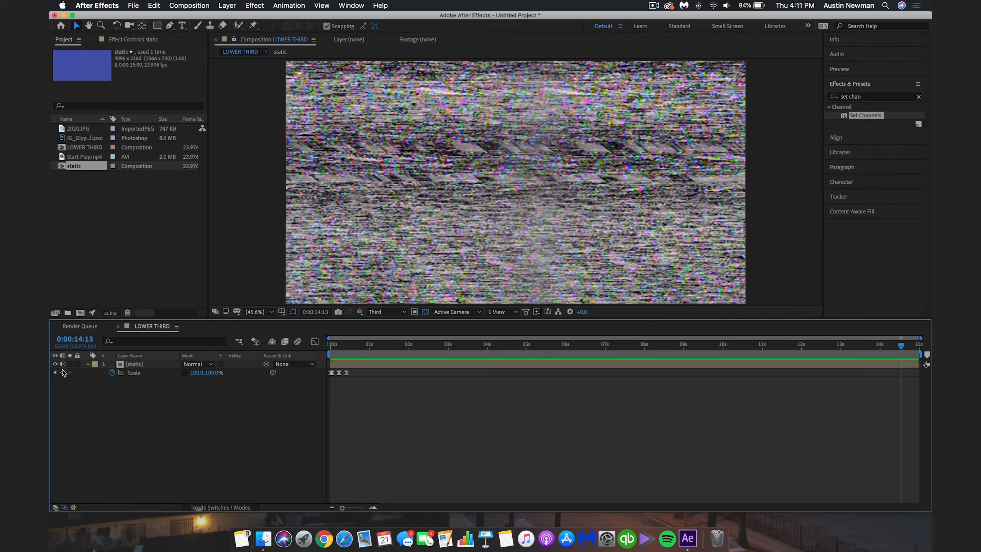
pyautogui.click(63, 372)
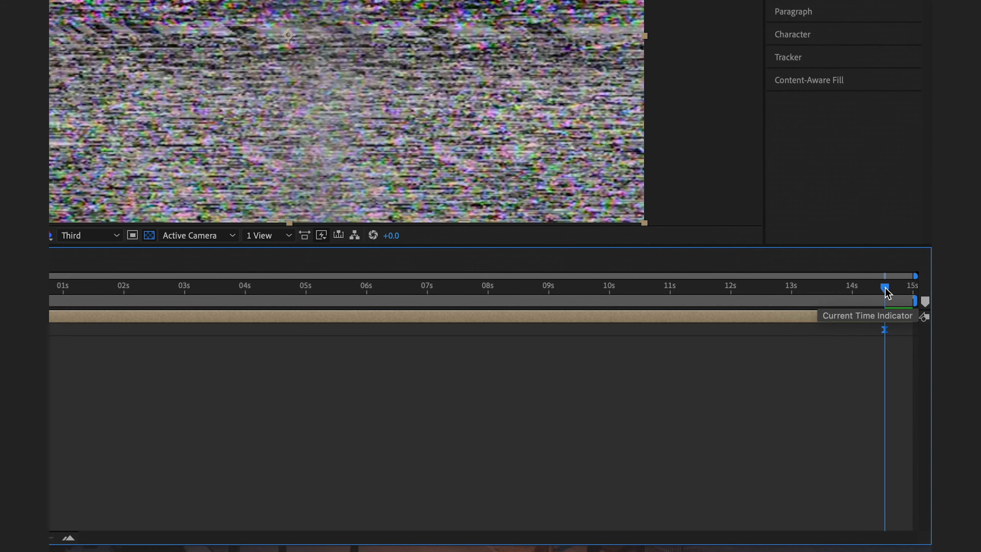
# - Key the static layer's Scale at 0:00:14:18 with its height set to 3%
pyautogui.moveTo(886, 290); pyautogui.dragTo(896, 287)
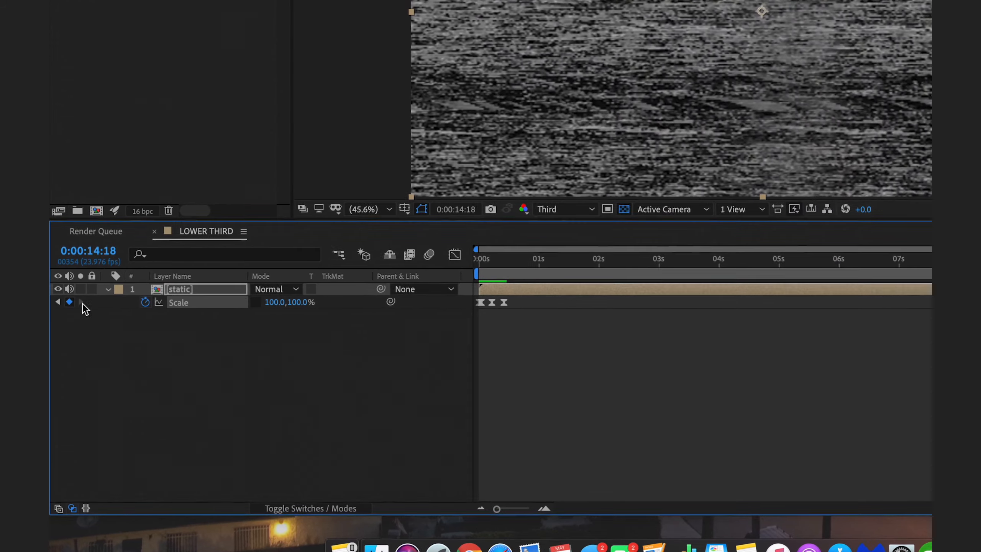
pyautogui.click(303, 301)
pyautogui.write('3')
pyautogui.press('Return')
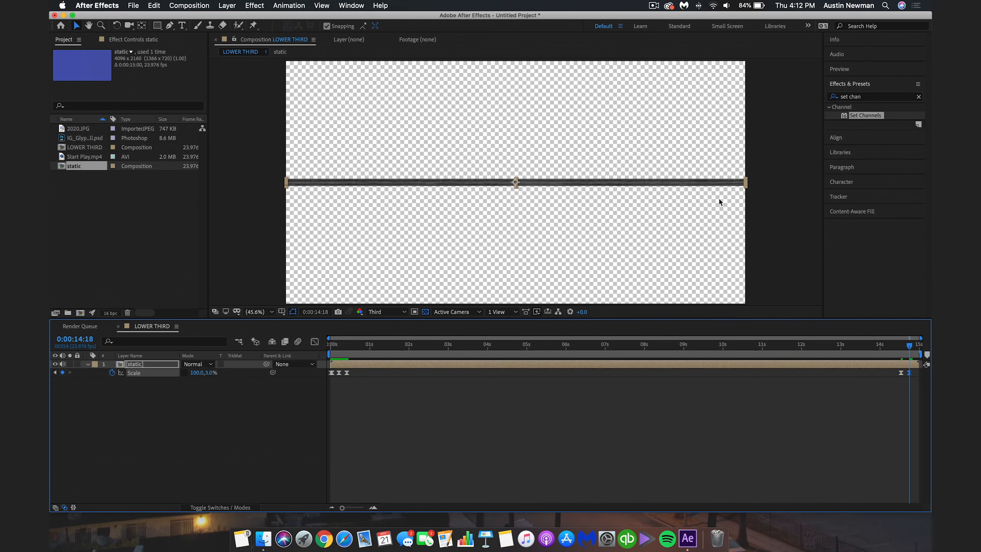
# - Add Scale keyframes at 0:00:14:23 and 0:00:14:22 that keep the static layer at 100% width and 3% height
pyautogui.moveTo(909, 345); pyautogui.dragTo(920, 346)
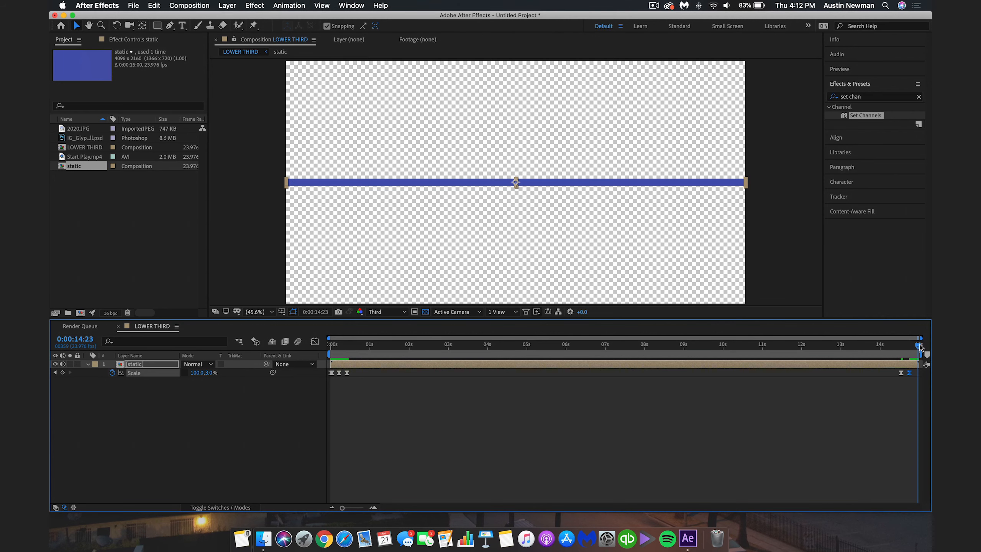
pyautogui.click(62, 372)
pyautogui.press('pageup')
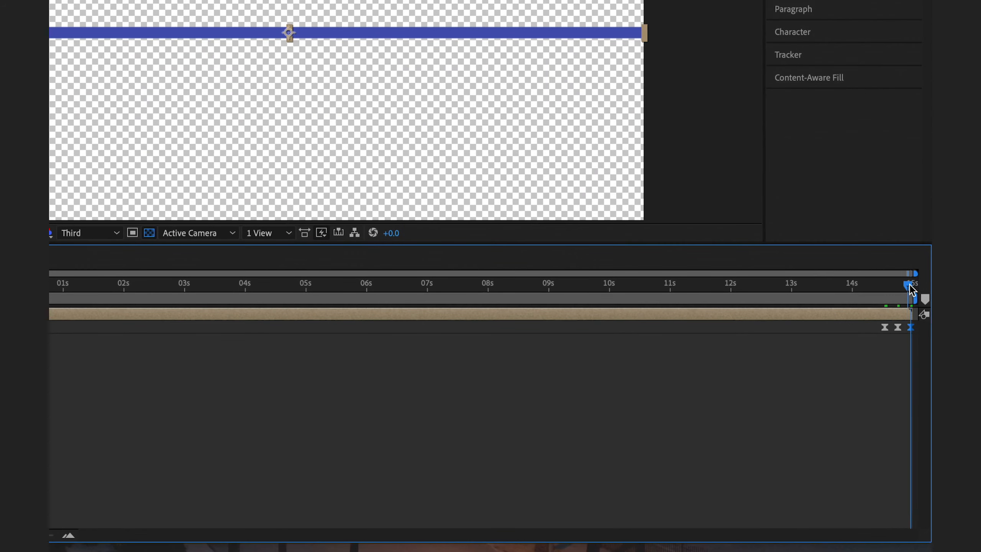
pyautogui.click(71, 320)
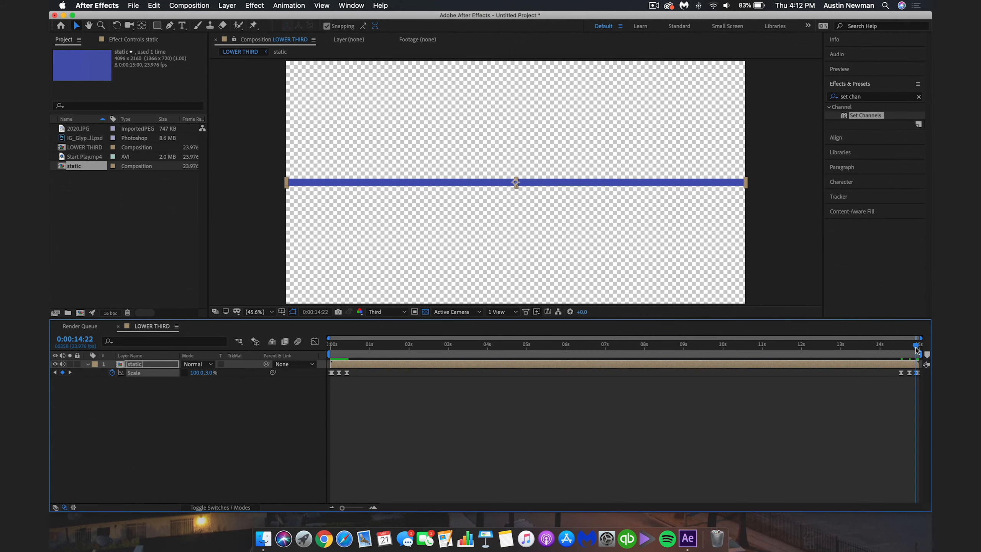
# - Set the Scale keyframe at 0:00:14:23 to 0% in both dimensions and scrub back through the animation
pyautogui.moveTo(918, 350); pyautogui.dragTo(919, 350)
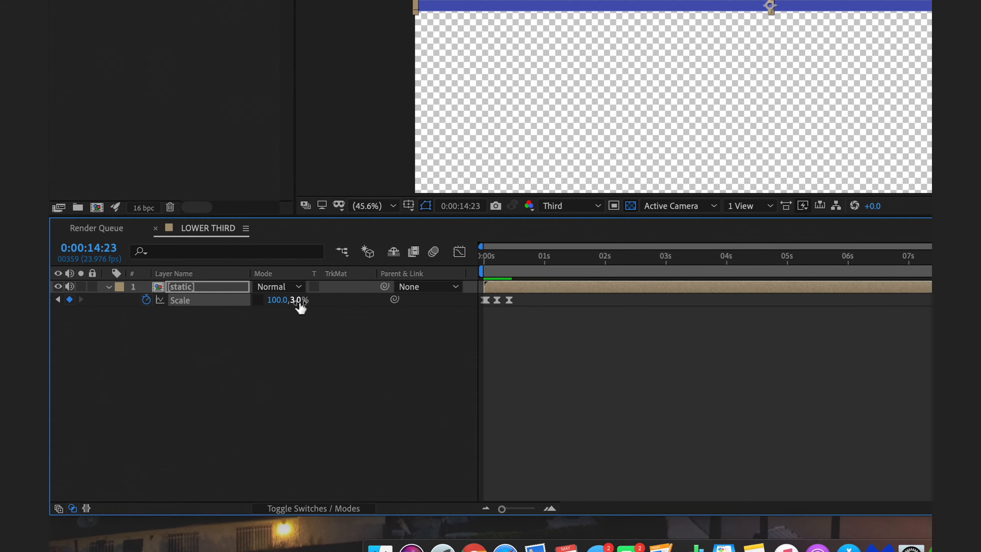
pyautogui.moveTo(297, 301); pyautogui.dragTo(307, 303)
pyautogui.click(298, 302)
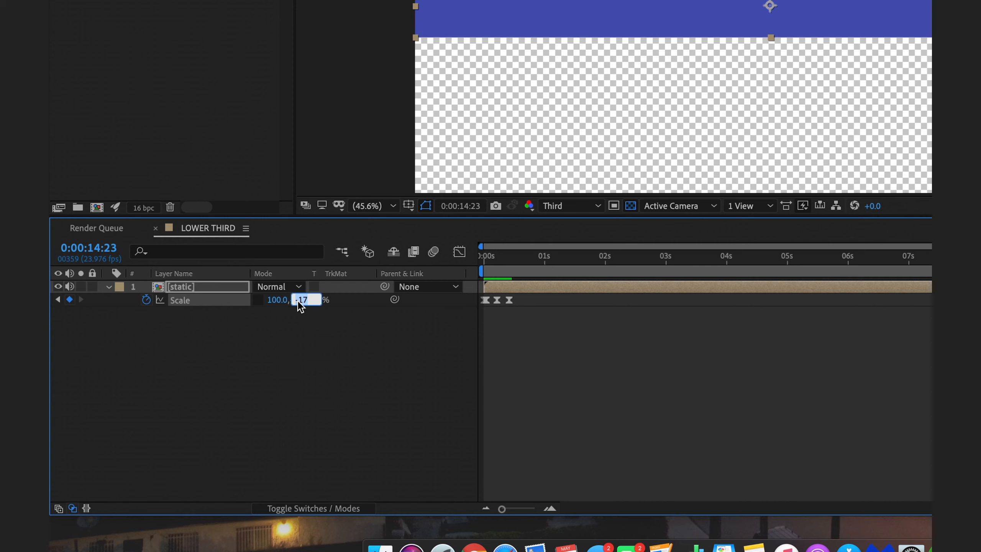
pyautogui.write('0')
pyautogui.press('Return')
pyautogui.click(283, 300)
pyautogui.write('0')
pyautogui.press('Return')
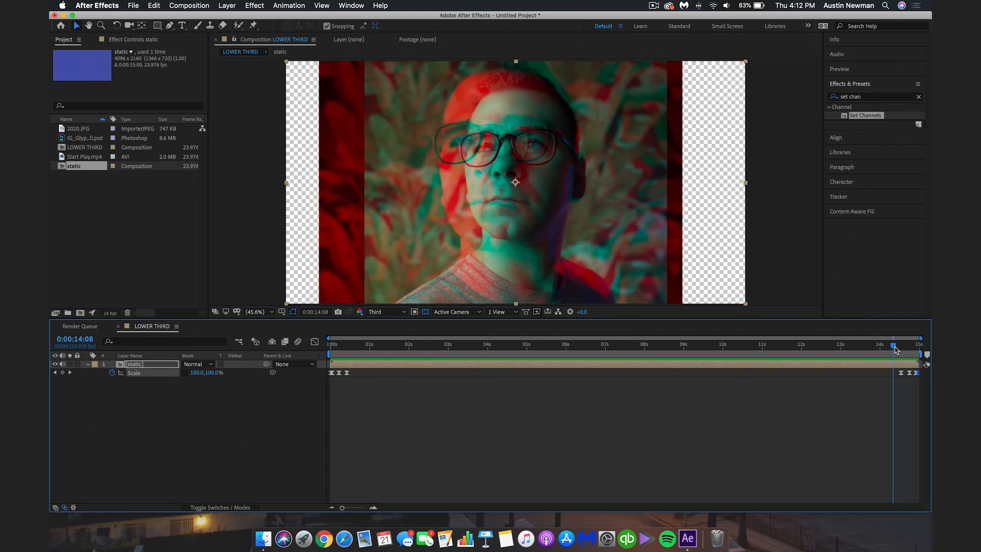
pyautogui.moveTo(895, 350); pyautogui.dragTo(386, 404)
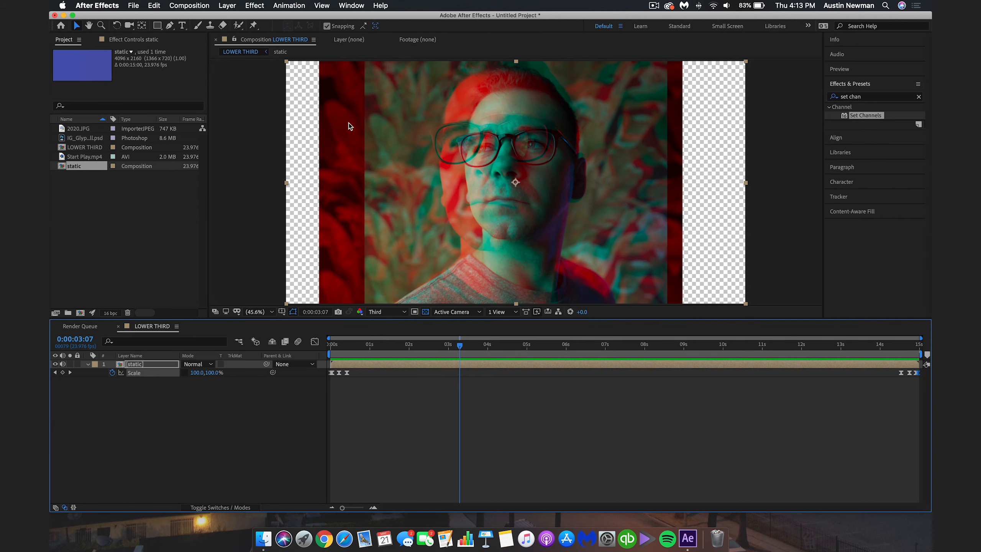
# - Deselect the static layer and create a new adjustment layer in the LOWER THIRD composition
pyautogui.click(288, 434)
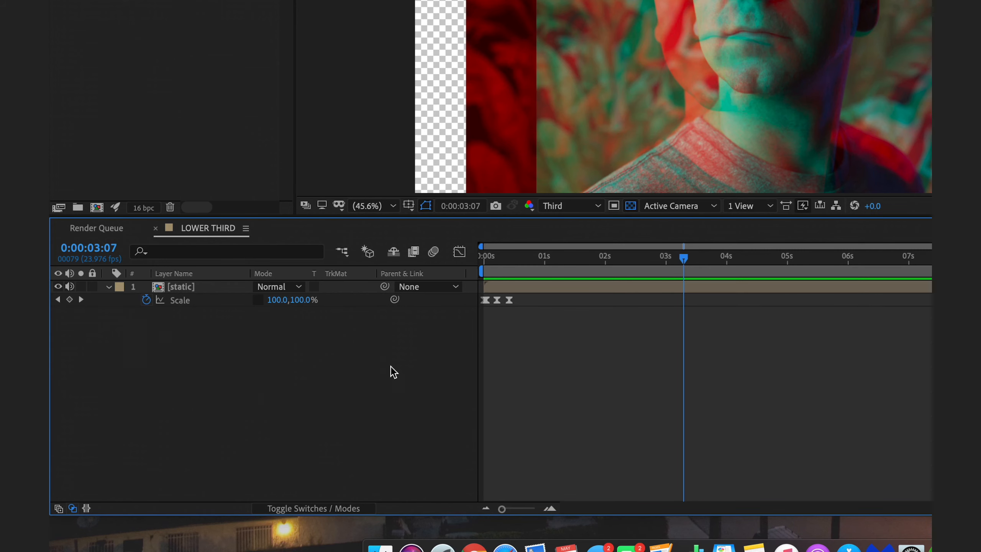
pyautogui.rightClick(209, 385)
pyautogui.moveTo(293, 372)
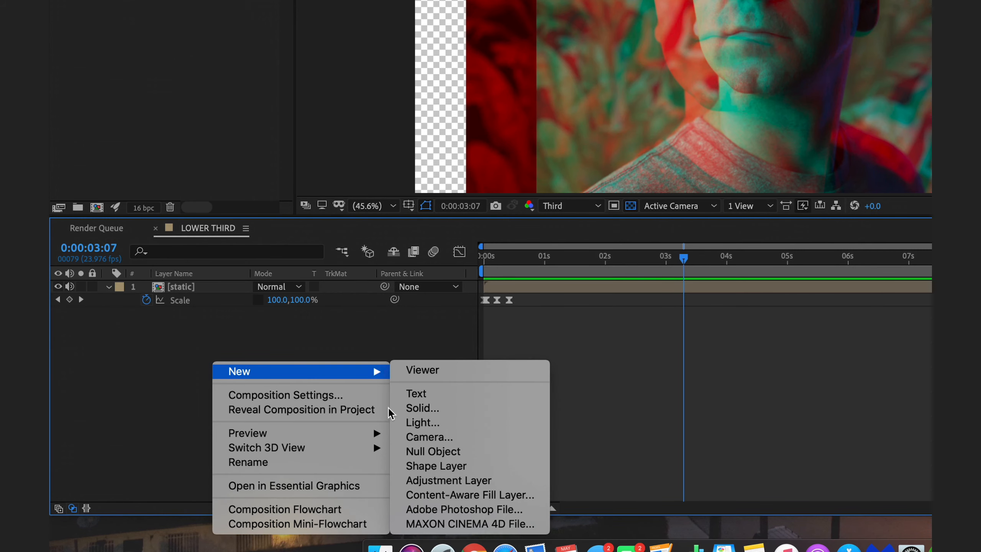
pyautogui.click(445, 485)
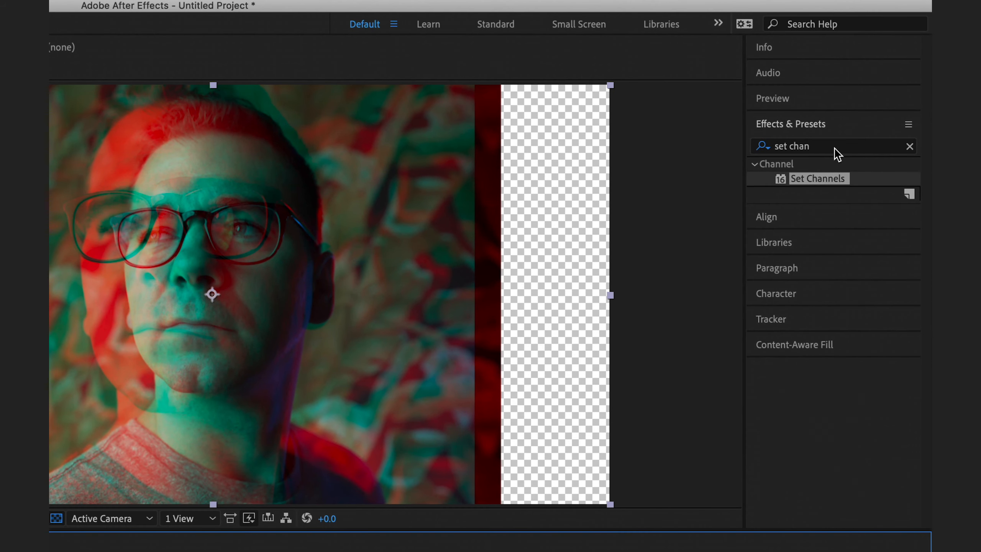
# - Replace the effect search term with "tint" and apply the Tint effect to the adjustment layer
pyautogui.click(853, 146)
pyautogui.doubleClick(854, 147)
pyautogui.press('BackSpace')
pyautogui.press('BackSpace')
pyautogui.press('BackSpace')
pyautogui.press('BackSpace')
pyautogui.press('BackSpace')
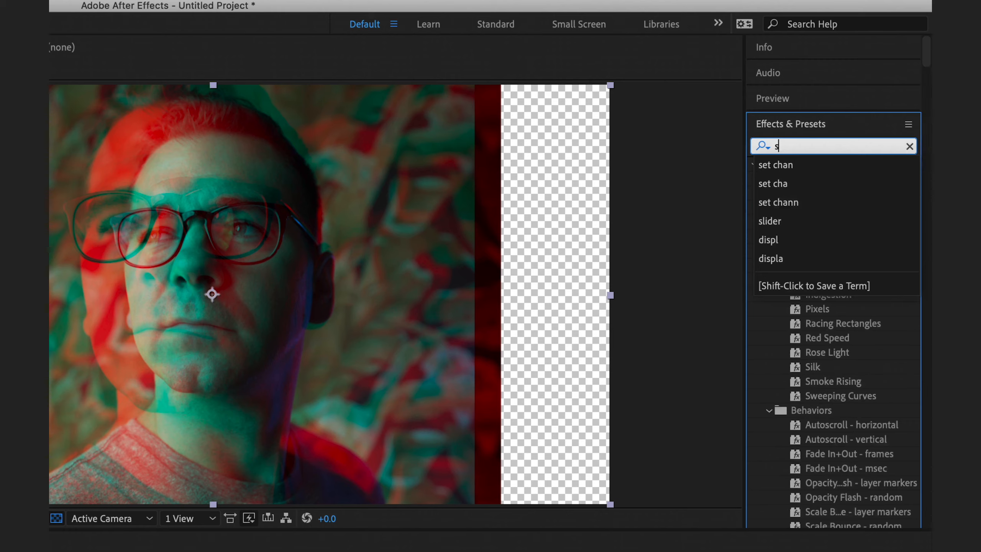
pyautogui.write('tint')
pyautogui.click(817, 221)
pyautogui.moveTo(834, 218); pyautogui.dragTo(216, 285)
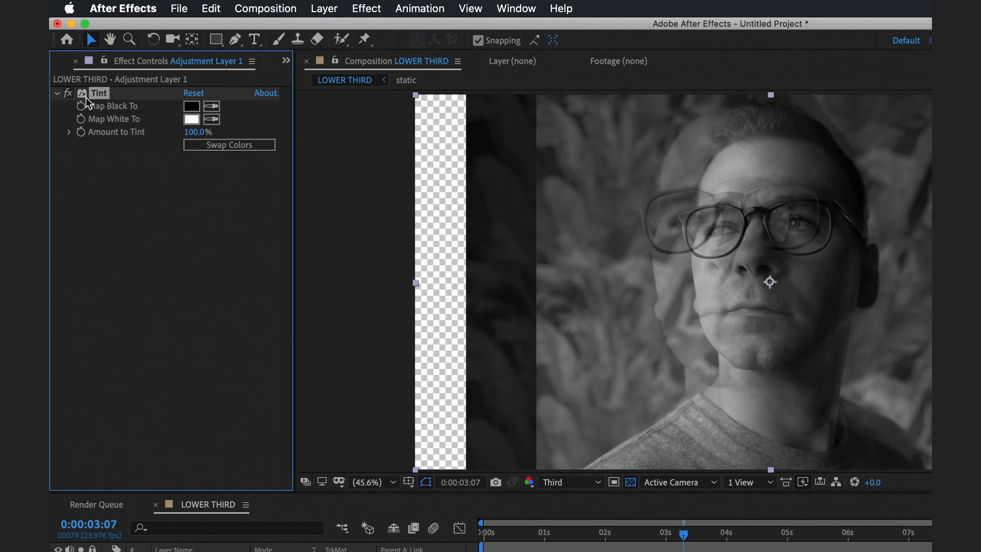
# - Set the Tint effect to map black to the blue 0019E9 and white to the light grey D3D3D3
pyautogui.click(191, 106)
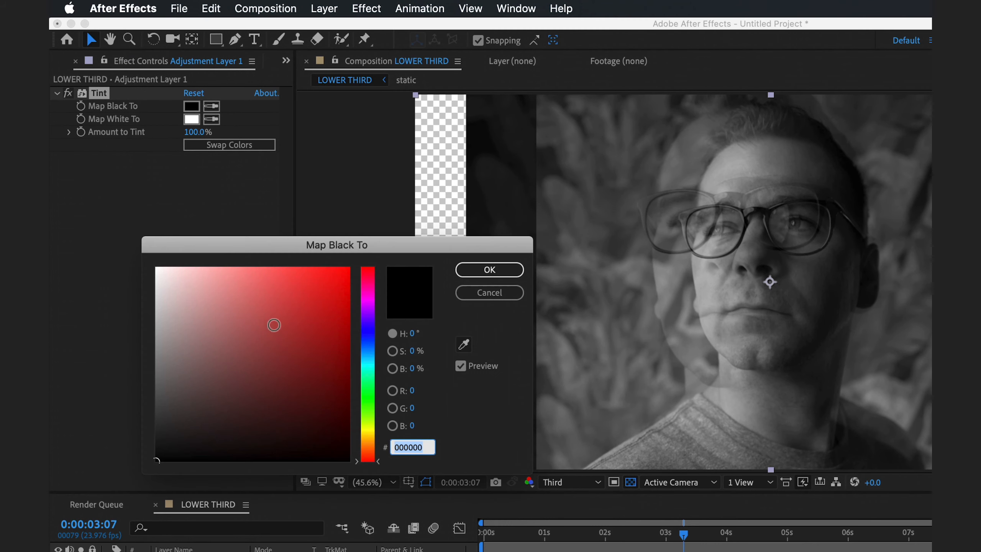
pyautogui.click(367, 335)
pyautogui.click(327, 337)
pyautogui.click(350, 283)
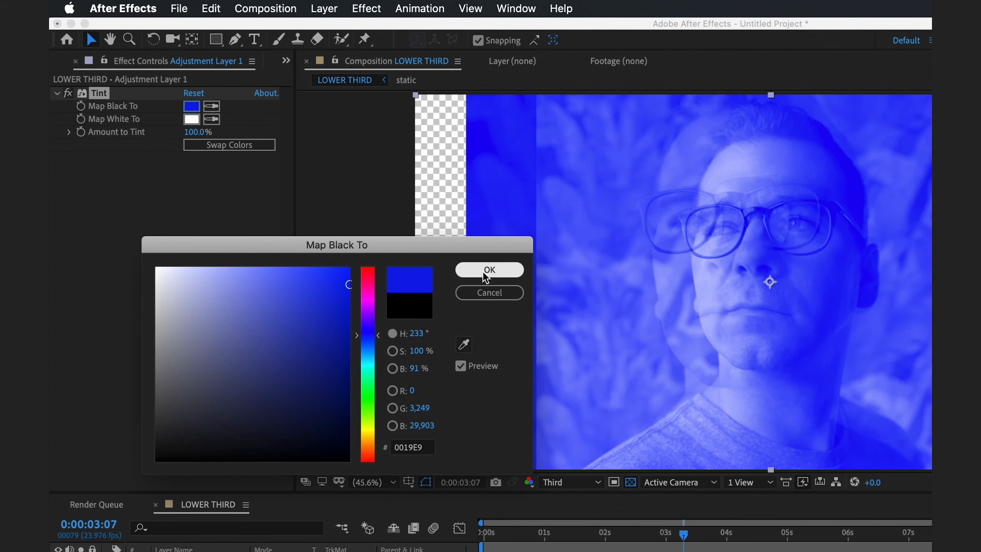
pyautogui.click(489, 269)
pyautogui.click(191, 120)
pyautogui.moveTo(259, 340)
pyautogui.mouseDown()
pyautogui.moveTo(173, 362)
pyautogui.moveTo(129, 322)
pyautogui.moveTo(131, 300)
pyautogui.mouseUp()
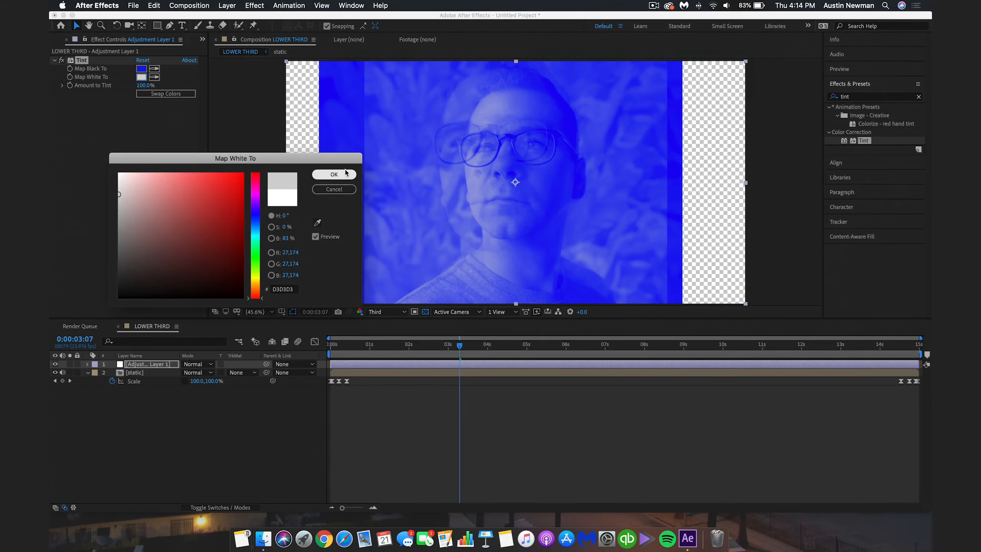
pyautogui.click(489, 269)
# - Change the adjustment layer's blending mode to Add
pyautogui.click(198, 286)
pyautogui.click(279, 286)
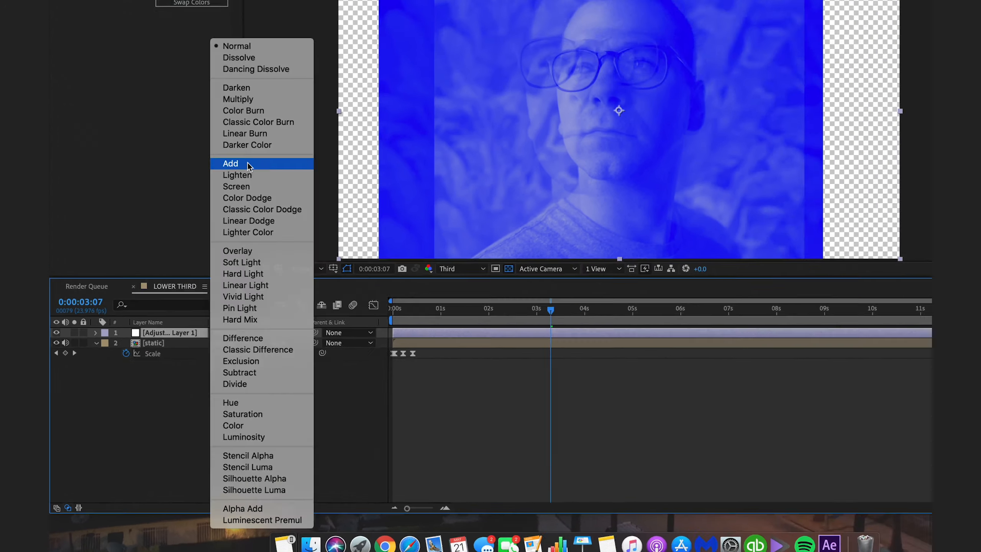
pyautogui.click(301, 72)
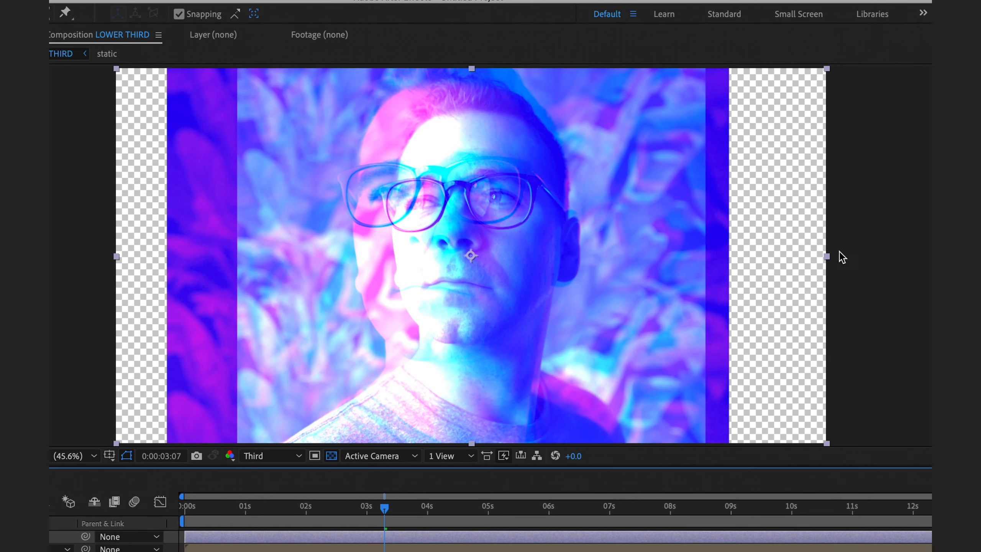
# - Squash the adjustment layer vertically to a thin full-width line, about 1.2% high, across the middle of the frame
pyautogui.moveTo(825, 255)
pyautogui.mouseDown()
pyautogui.moveTo(793, 256)
pyautogui.moveTo(827, 257)
pyautogui.mouseUp()
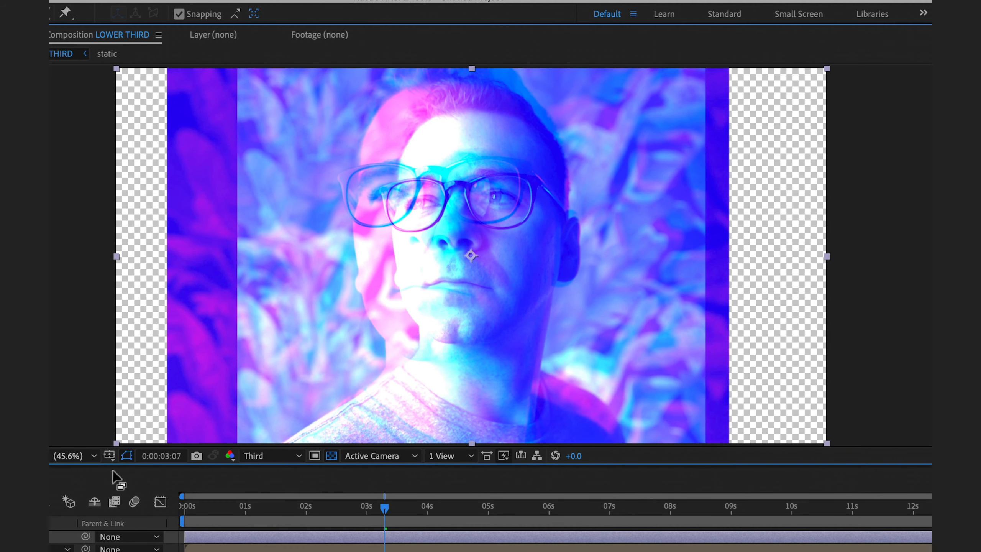
pyautogui.click(127, 456)
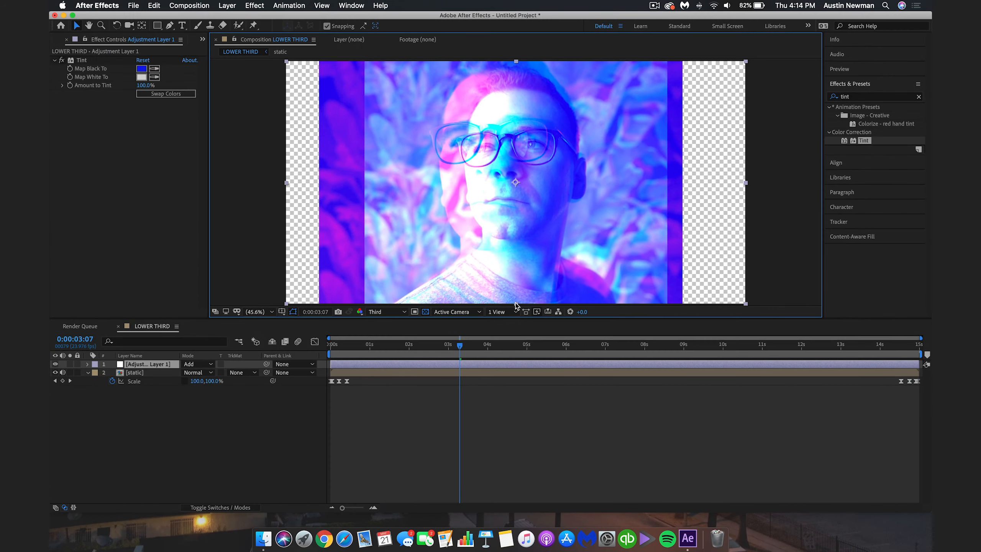
pyautogui.moveTo(516, 304); pyautogui.dragTo(515, 183)
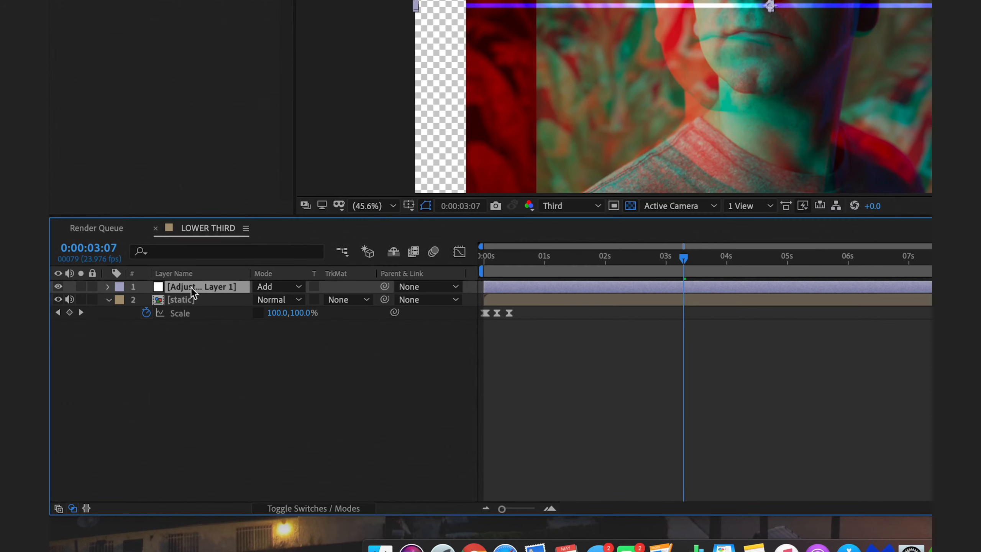
# - Reveal the adjustment layer's Opacity property and set it to 60%
pyautogui.press('t')
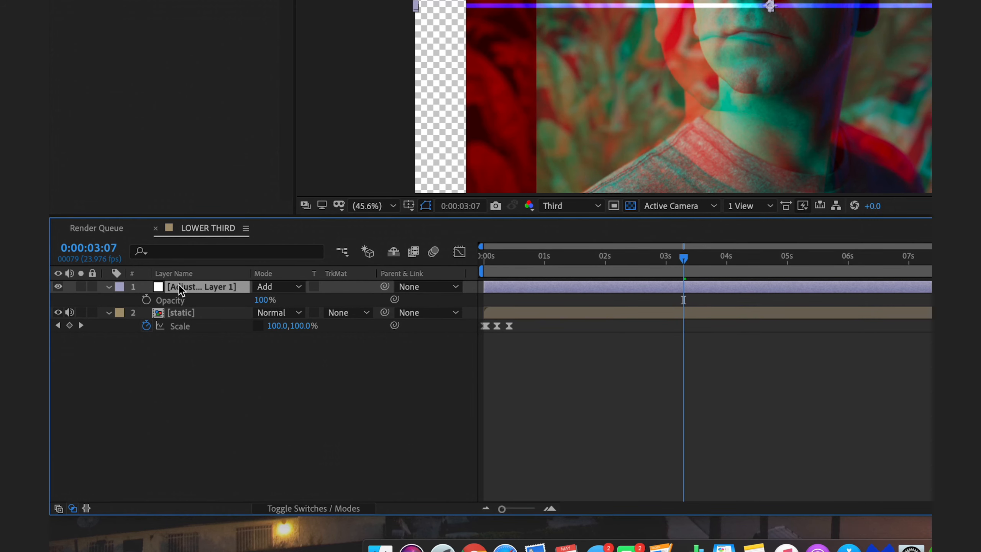
pyautogui.click(109, 287)
pyautogui.click(110, 287)
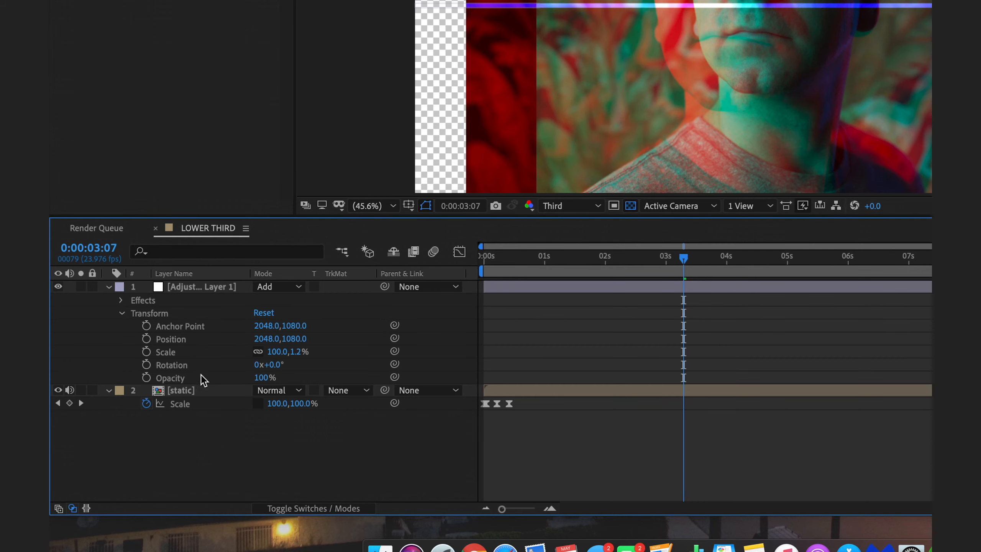
pyautogui.click(190, 287)
pyautogui.press('t')
pyautogui.click(264, 300)
pyautogui.write('0')
pyautogui.press('Return')
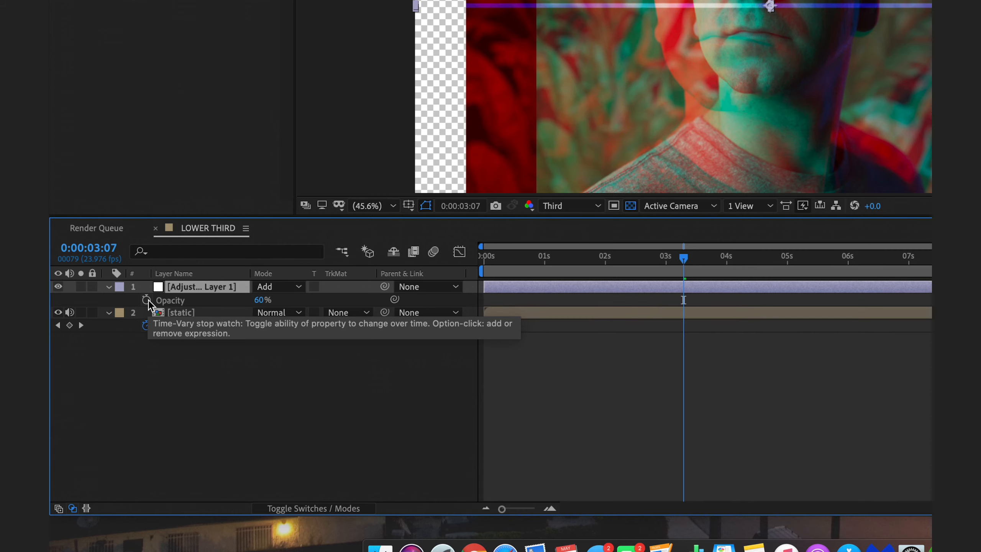
# - Add the expression wiggle(10,100) to the adjustment layer's Opacity
pyautogui.keyDown('alt'); pyautogui.click(147, 300); pyautogui.keyUp('alt')
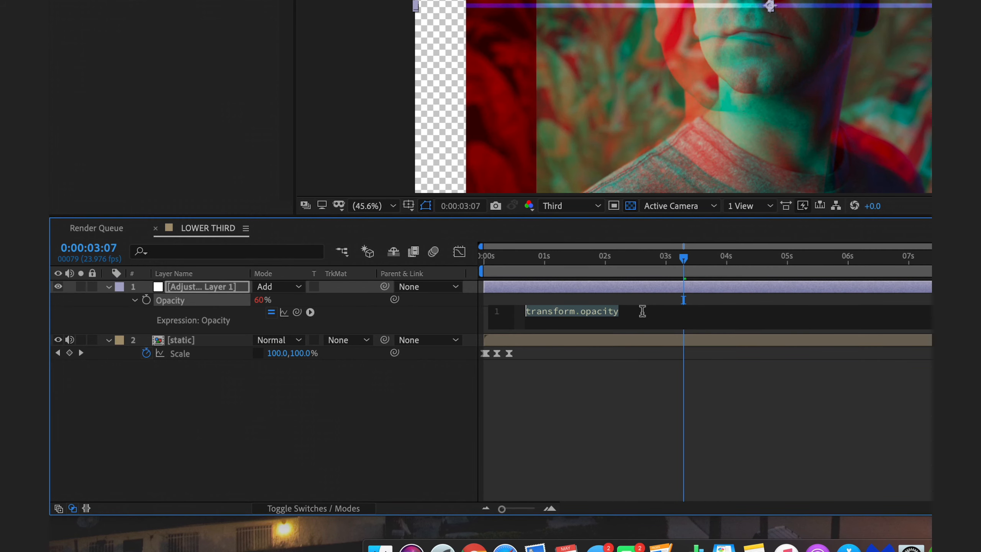
pyautogui.write('wiggle')
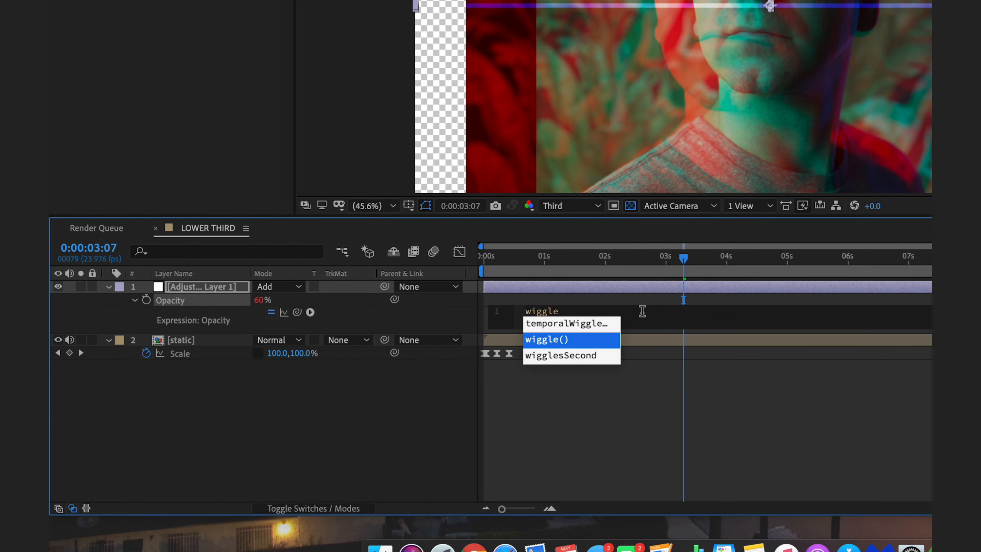
pyautogui.click(562, 342)
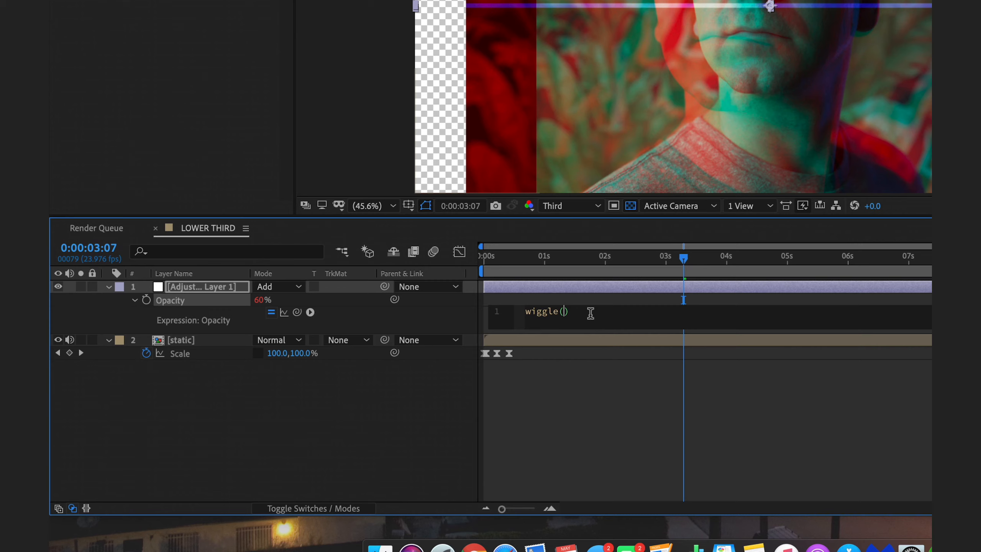
pyautogui.write('10,100')
pyautogui.click(591, 394)
# - Preview the flickering line from the start of the LOWER THIRD composition
pyautogui.moveTo(683, 259); pyautogui.dragTo(480, 261)
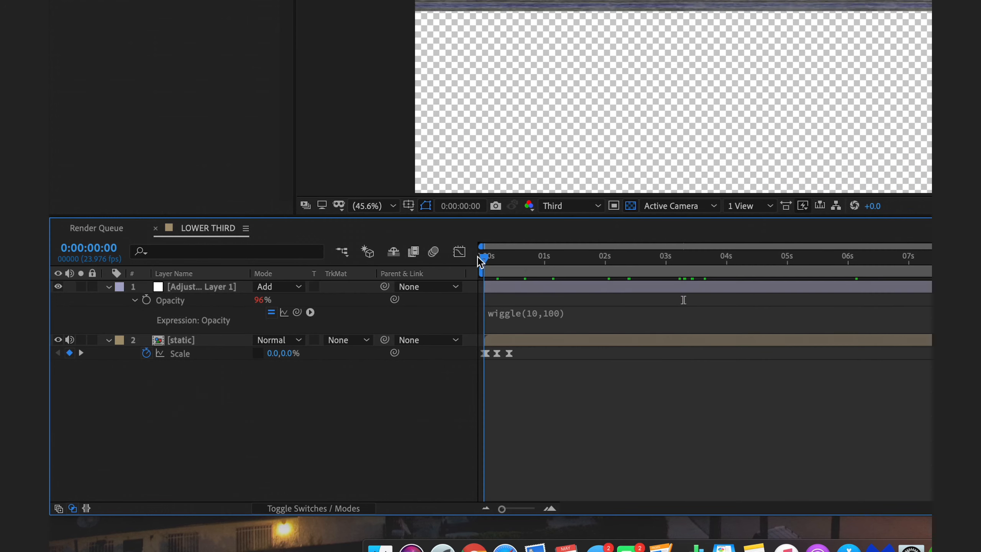
pyautogui.press('space')
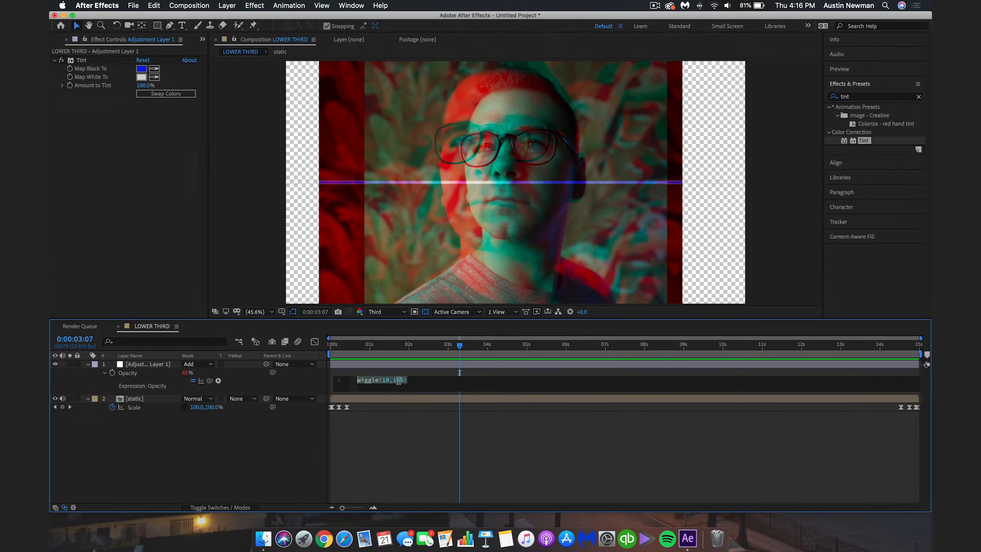
pyautogui.click(427, 447)
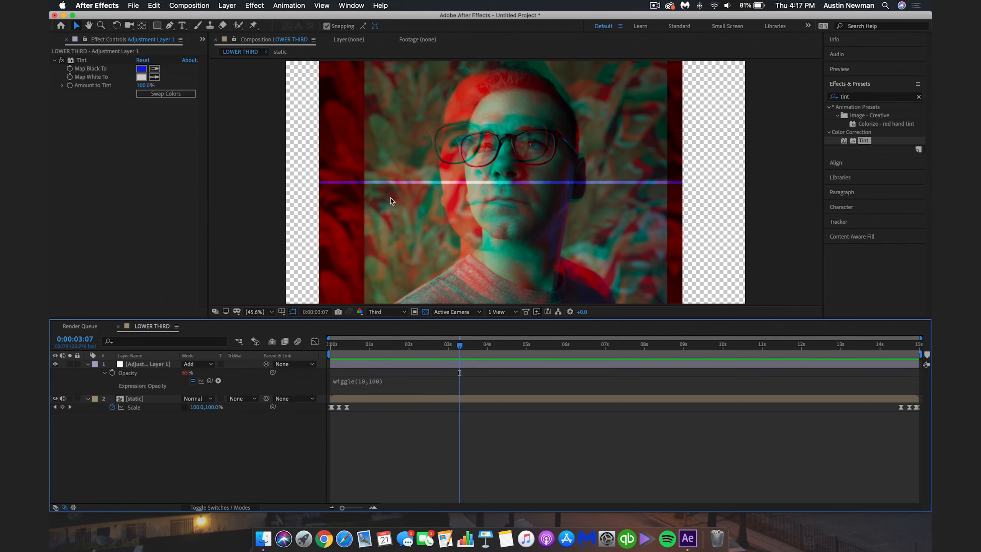
# - Add a Position keyframe to the adjustment layer at 0:00:00:00, with Y at -66 to place the line above the frame
pyautogui.click(154, 365)
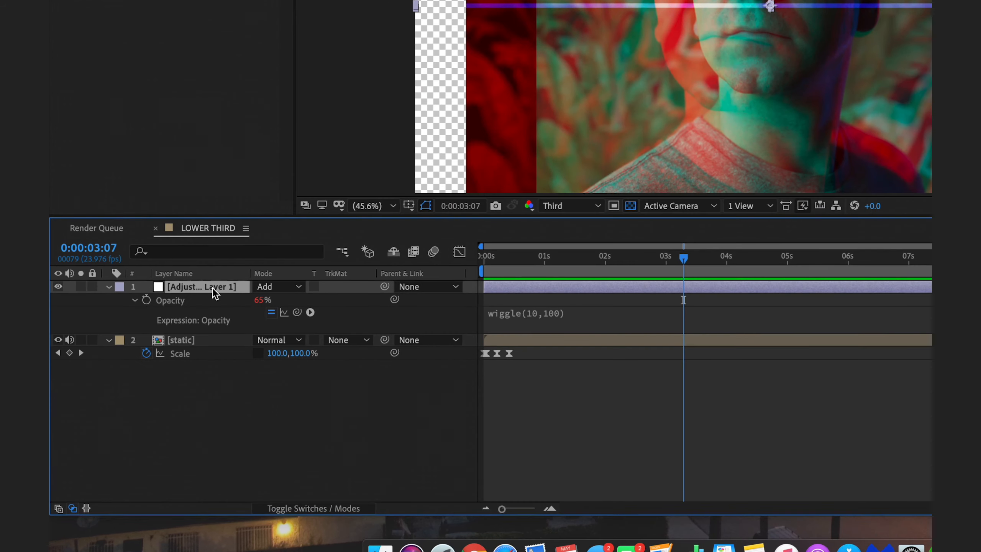
pyautogui.press('p')
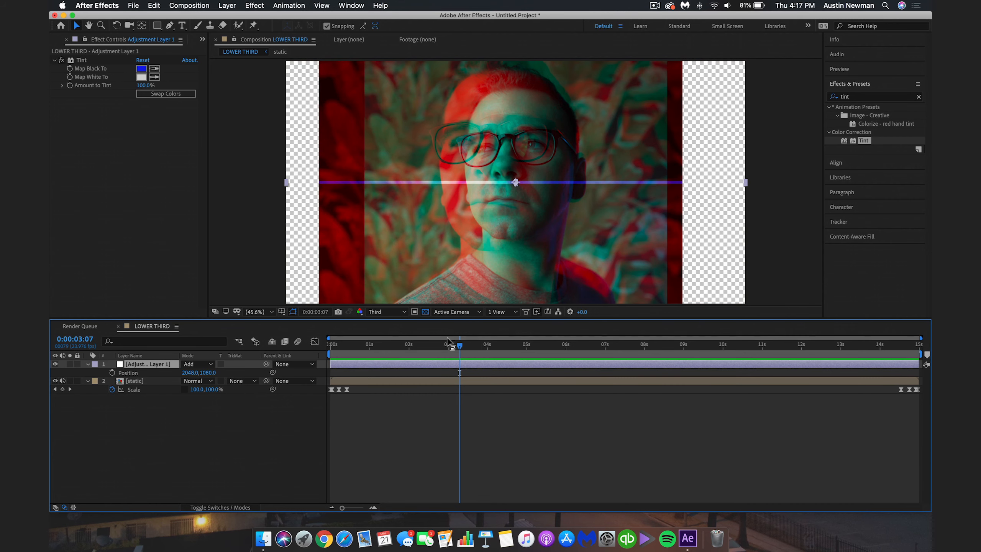
pyautogui.press('Home')
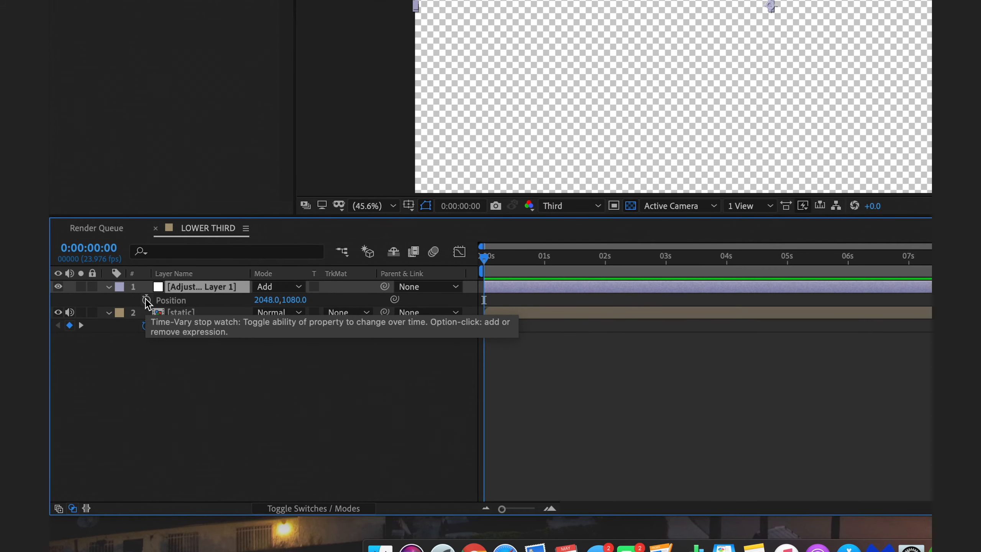
pyautogui.click(112, 373)
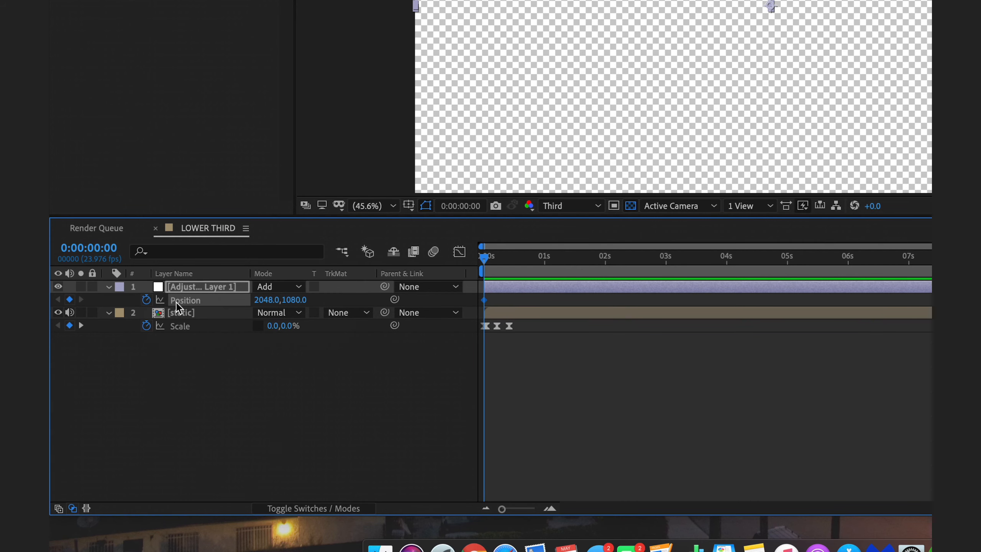
pyautogui.press('super+z')
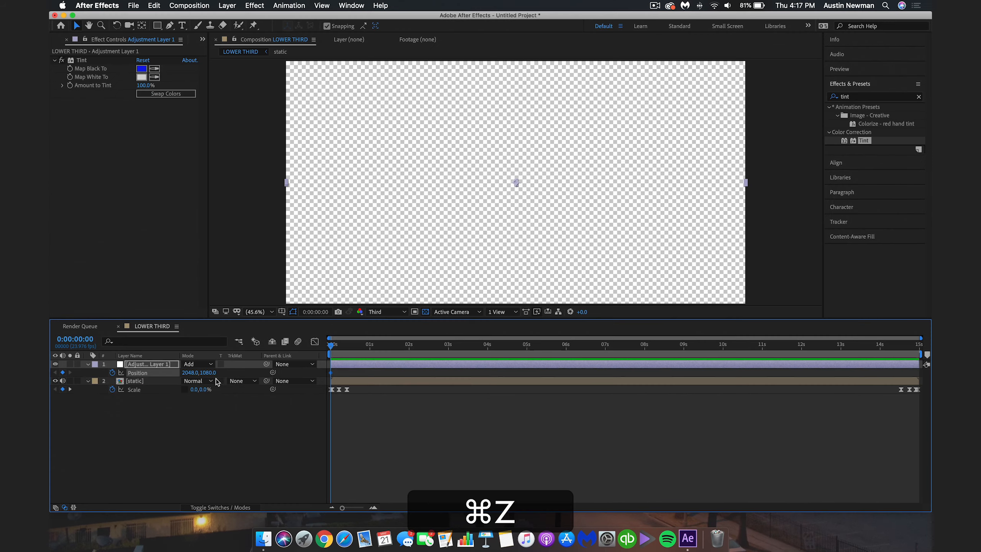
pyautogui.moveTo(211, 372); pyautogui.dragTo(727, 338)
# - Add a Position keyframe at 0:00:07:22, raise its Y value to move the line down the frame, and scrub through the motion
pyautogui.moveTo(333, 348); pyautogui.dragTo(642, 345)
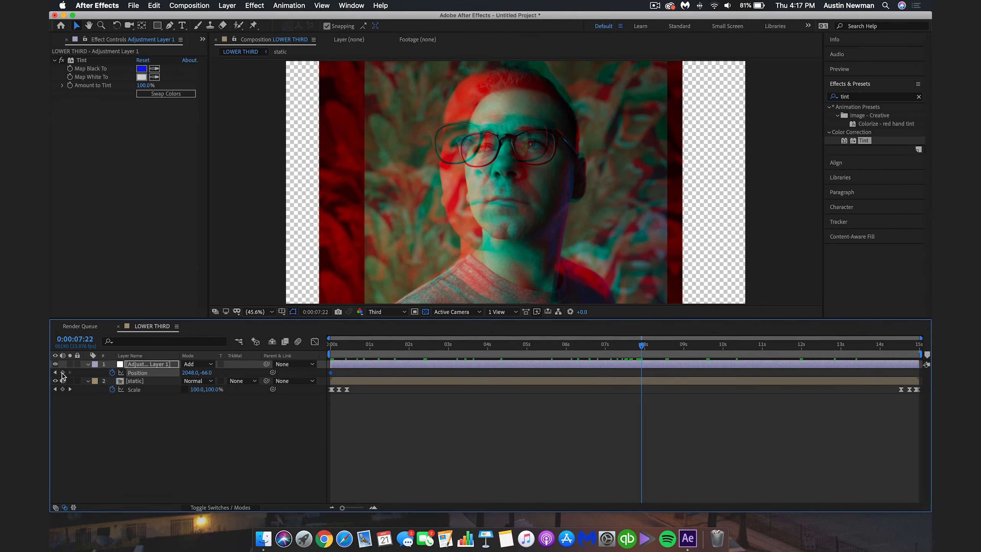
pyautogui.click(62, 373)
pyautogui.moveTo(206, 373); pyautogui.dragTo(750, 356)
pyautogui.moveTo(208, 373); pyautogui.dragTo(708, 341)
pyautogui.moveTo(641, 345); pyautogui.dragTo(564, 358)
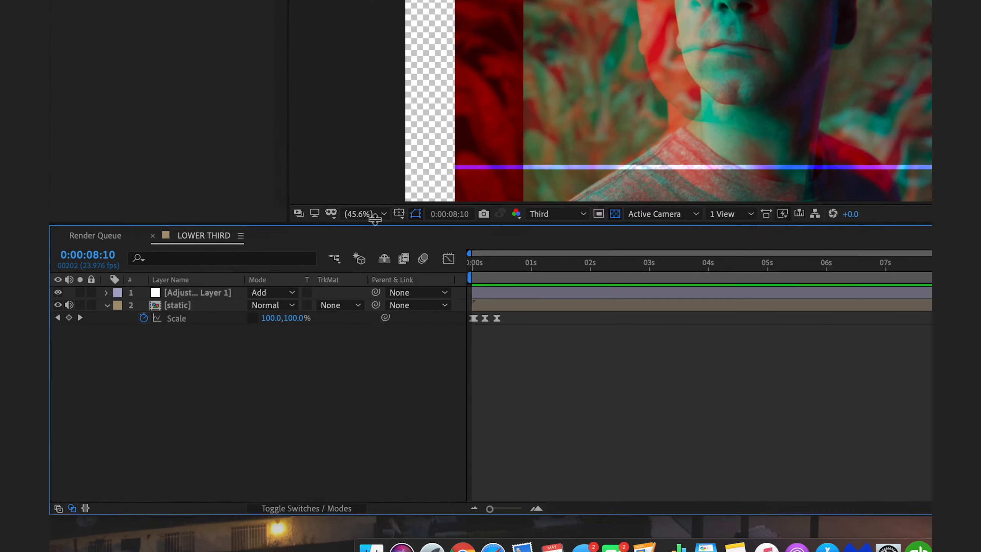
# - Pre-compose the adjustment layer and the static layer together as "bubble", moving all attributes into the new composition
pyautogui.click(196, 292)
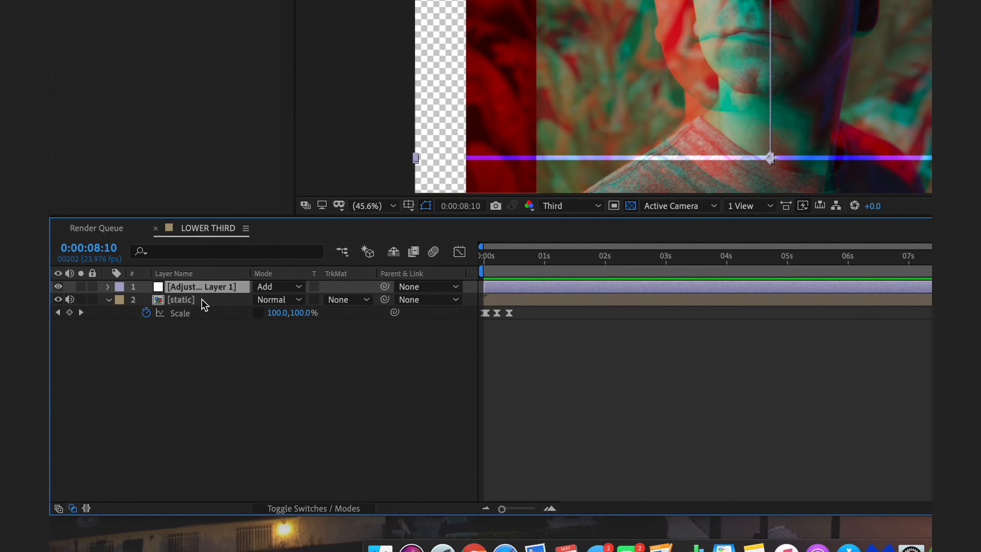
pyautogui.press('shift')
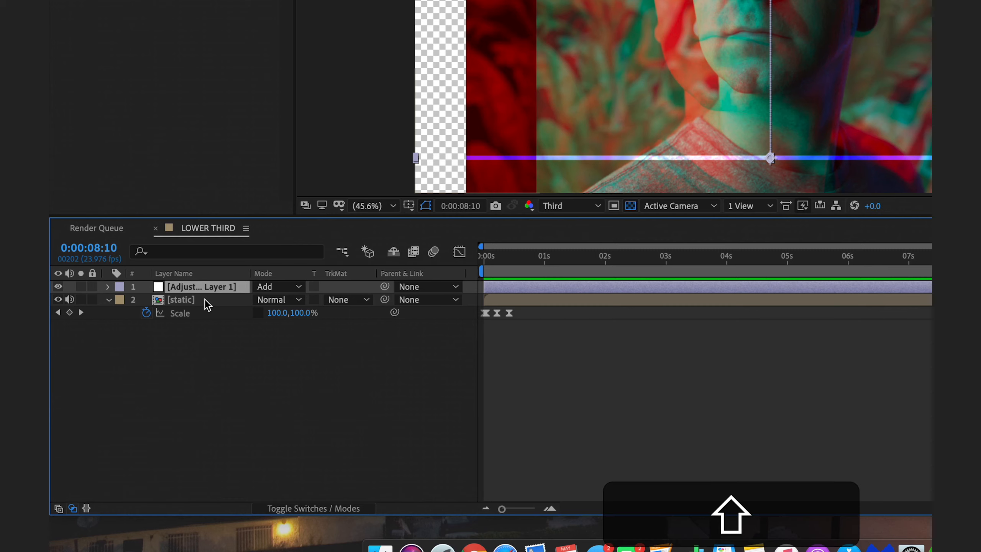
pyautogui.keyDown('shift'); pyautogui.click(205, 300); pyautogui.keyUp('shift')
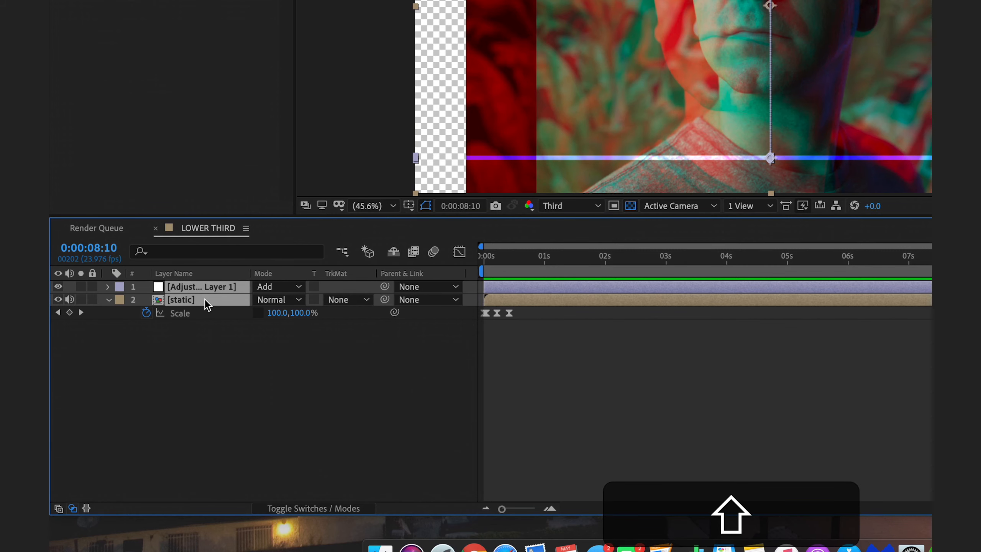
pyautogui.rightClick(205, 299)
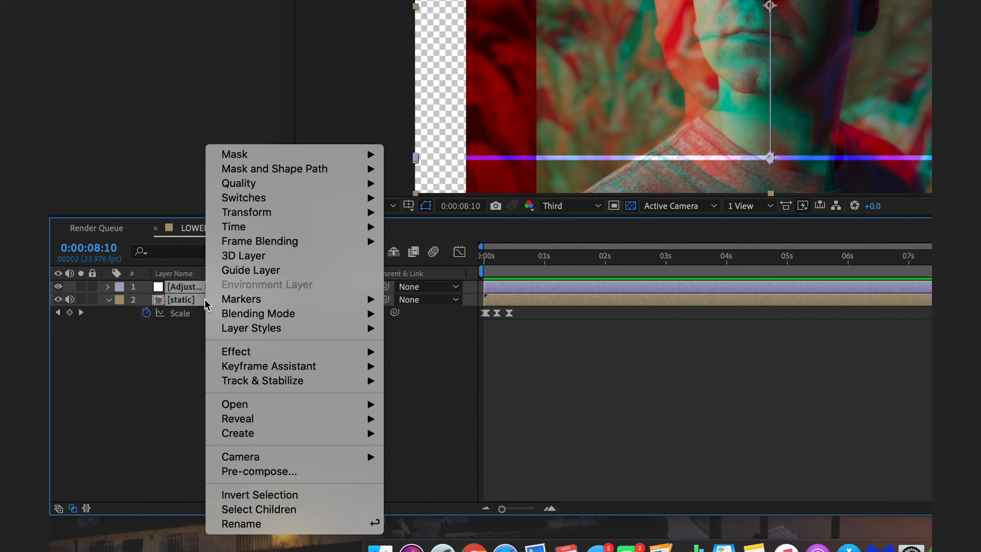
pyautogui.click(258, 471)
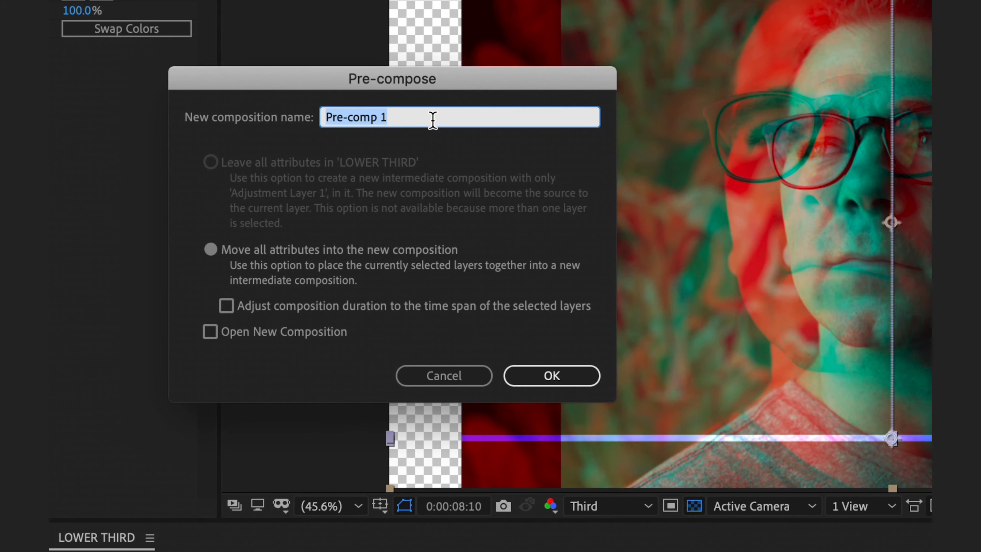
pyautogui.write('bubble')
pyautogui.press('Return')
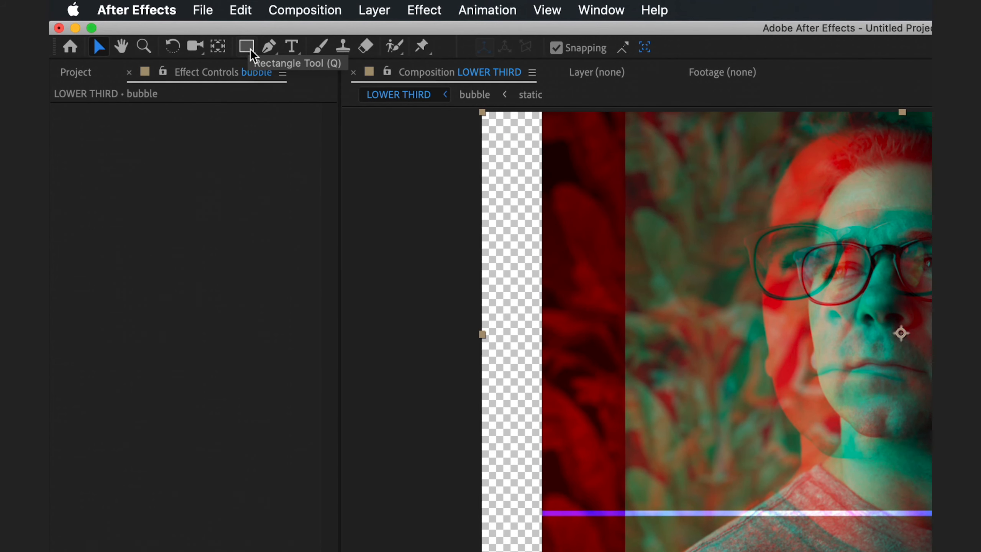
# - Mask the bubble layer with a full-height circle around the face using the Ellipse Tool, and show the Title/Action Safe guides
pyautogui.click(247, 46)
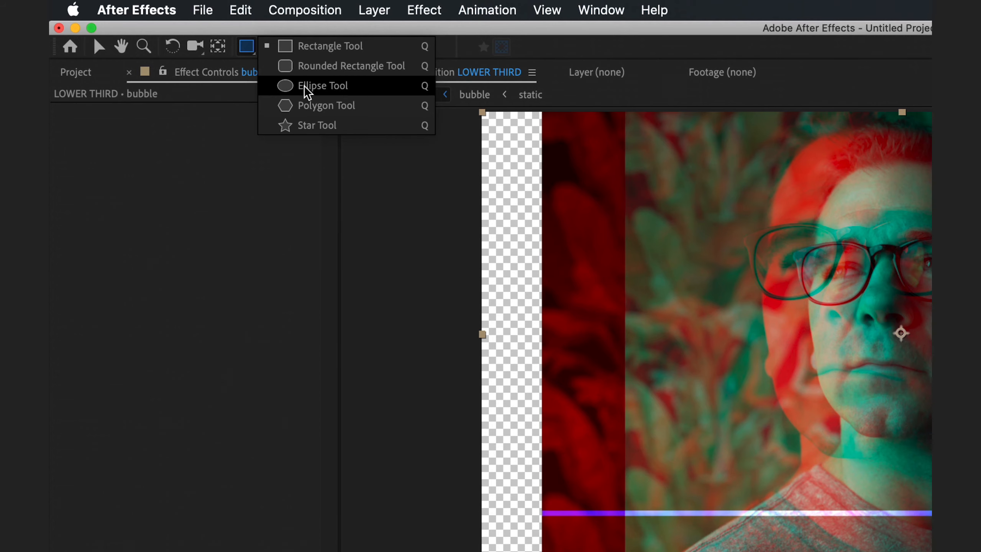
pyautogui.click(372, 83)
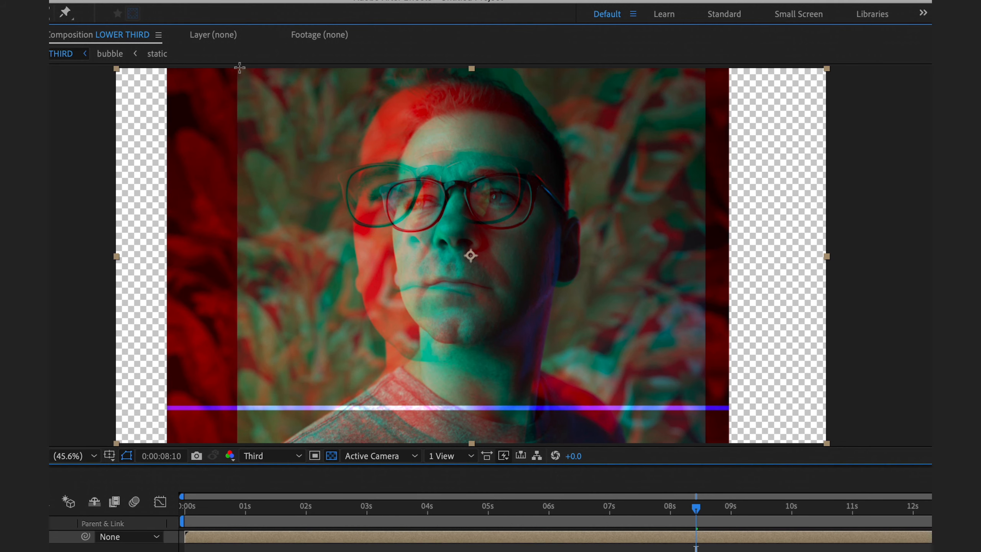
pyautogui.click(239, 67)
pyautogui.moveTo(239, 67); pyautogui.dragTo(610, 395)
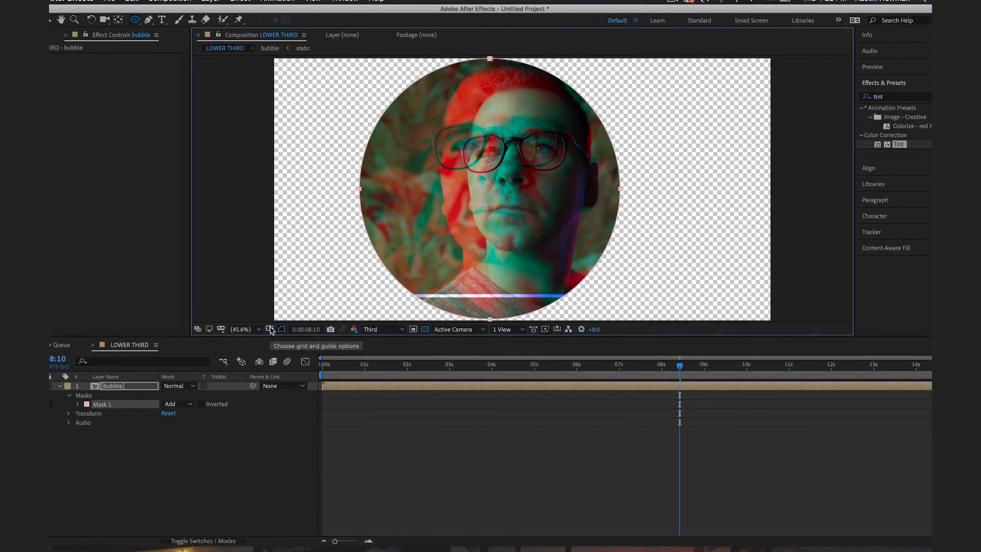
pyautogui.click(282, 312)
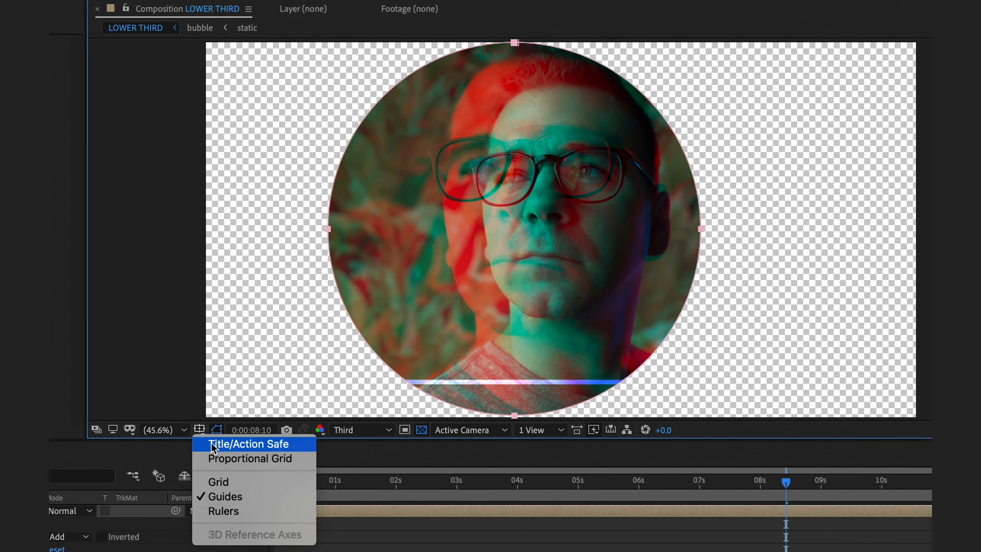
pyautogui.click(248, 443)
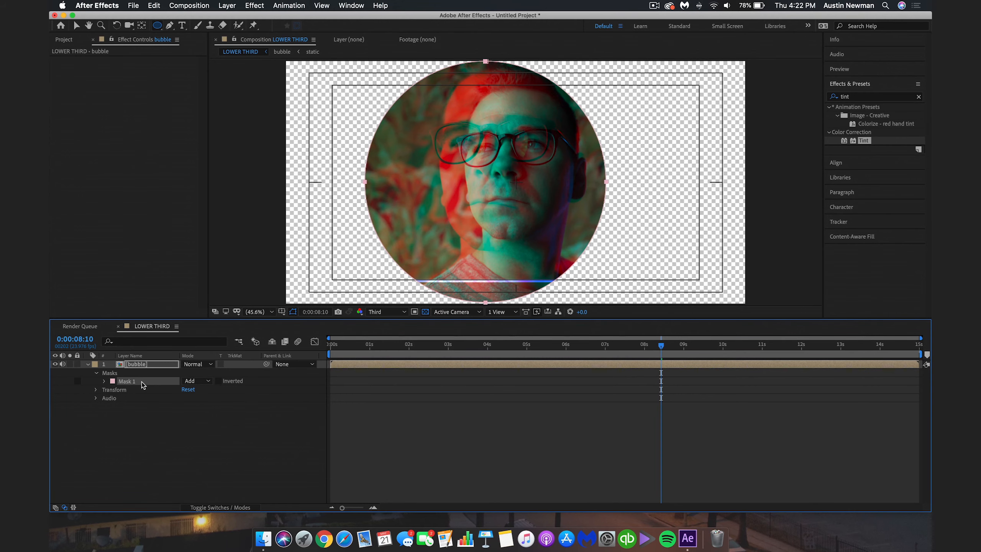
# - Shift the circular mask horizontally to the right until it is centred in the frame, and preview from the composition's start
pyautogui.press('Right')
pyautogui.press('Right')
pyautogui.press('Right')
pyautogui.press('Right')
pyautogui.press('Right')
pyautogui.press('Right')
pyautogui.press('Right')
pyautogui.press('Right')
pyautogui.press('Right')
pyautogui.press('Right')
pyautogui.press('Right')
pyautogui.press('Right')
pyautogui.press('Right')
pyautogui.press('Right')
pyautogui.press('Right')
pyautogui.press('Right')
pyautogui.press('Right')
pyautogui.press('Right')
pyautogui.press('Right')
pyautogui.press('Right')
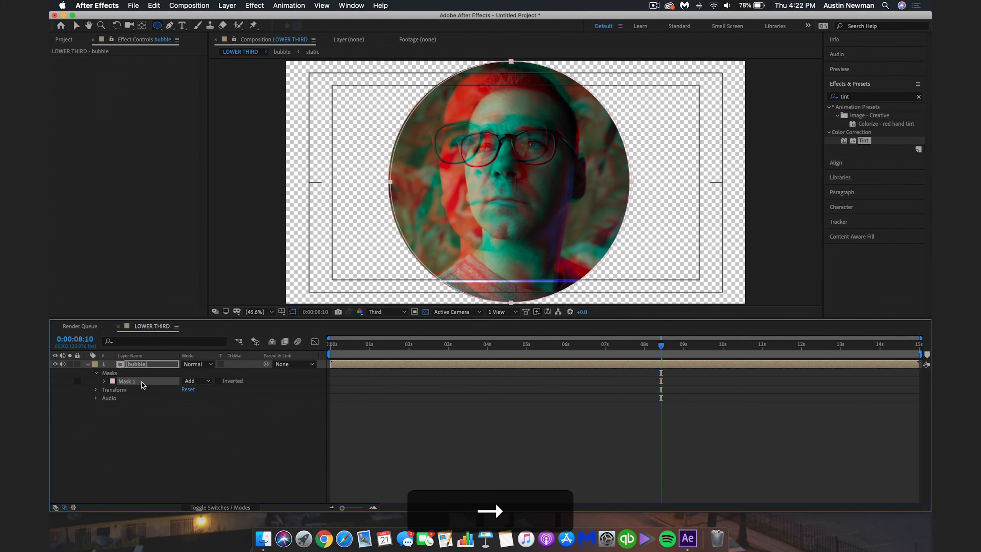
pyautogui.press('Home')
pyautogui.press('space')
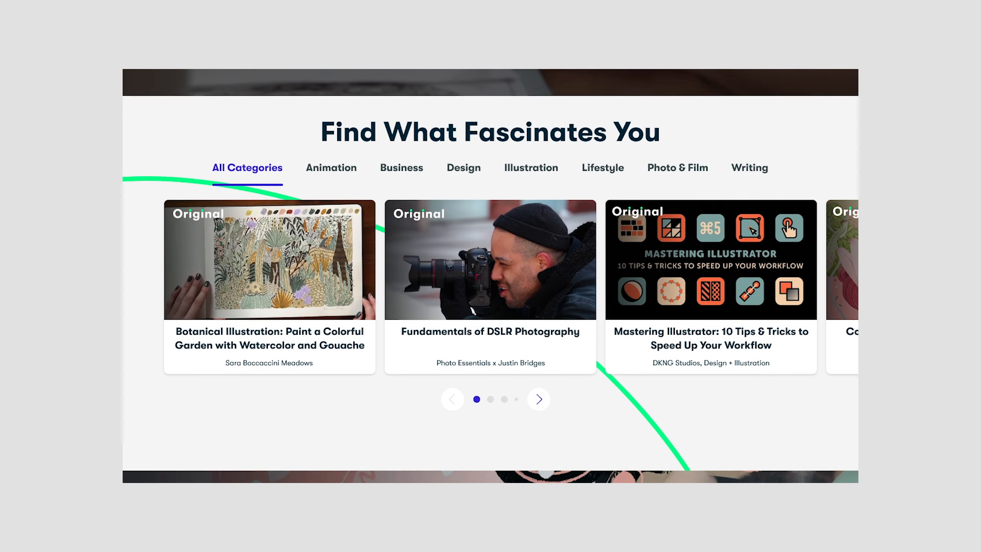
pyautogui.moveTo(314, 296)
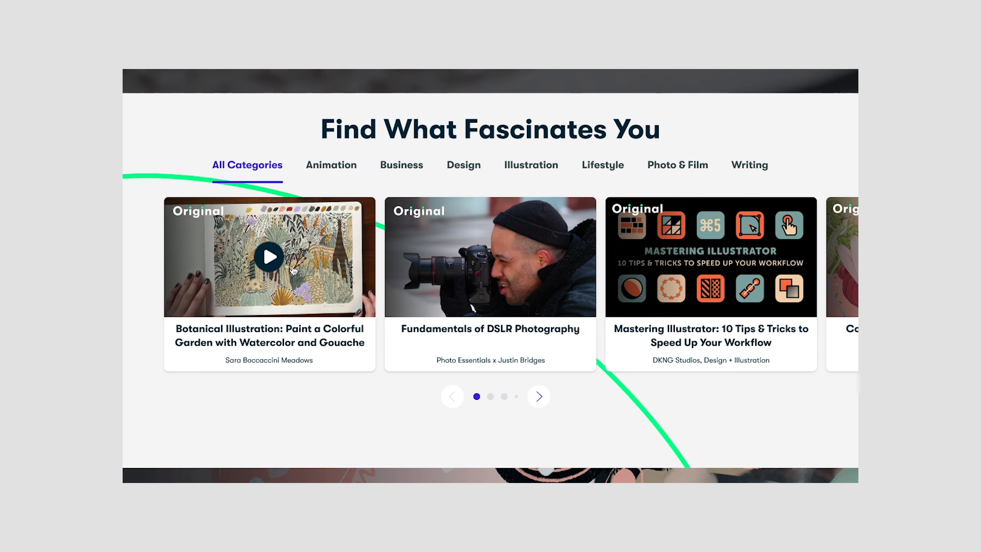
pyautogui.click(294, 271)
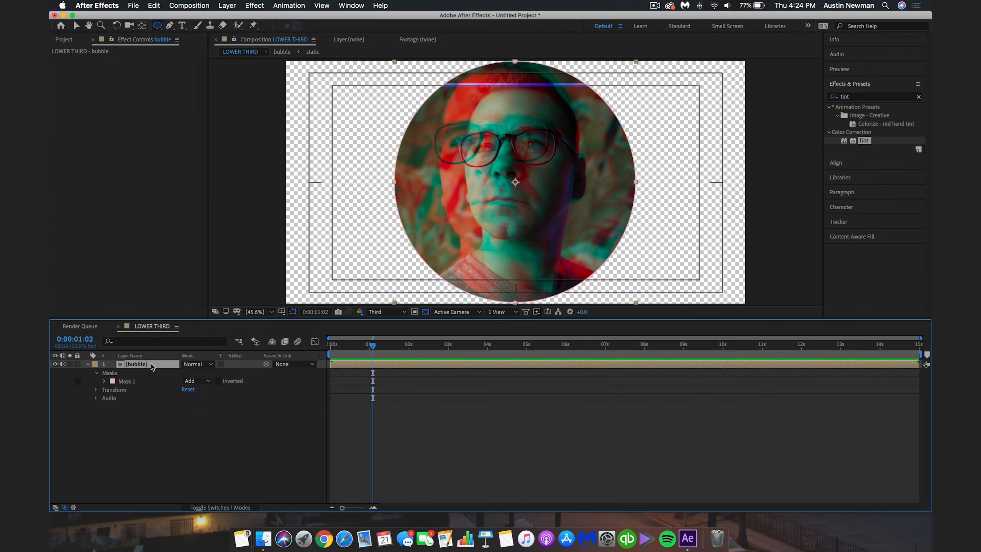
# - Scale the bubble layer to 26% and position it at 508, 1725, in the lower-left corner within the outer safe guide
pyautogui.press('s')
pyautogui.moveTo(216, 376); pyautogui.dragTo(188, 377)
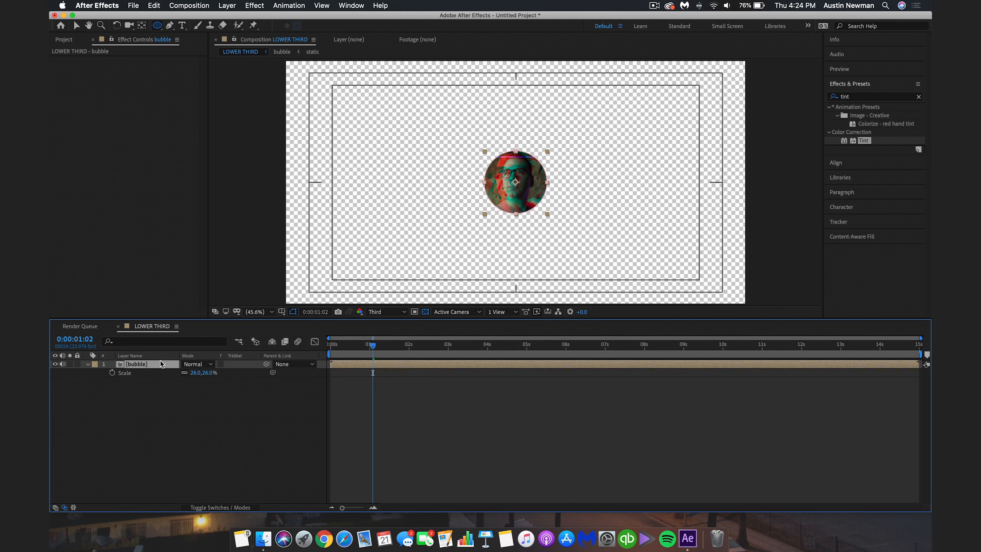
pyautogui.press('p')
pyautogui.moveTo(181, 373); pyautogui.dragTo(73, 373)
pyautogui.click(258, 311)
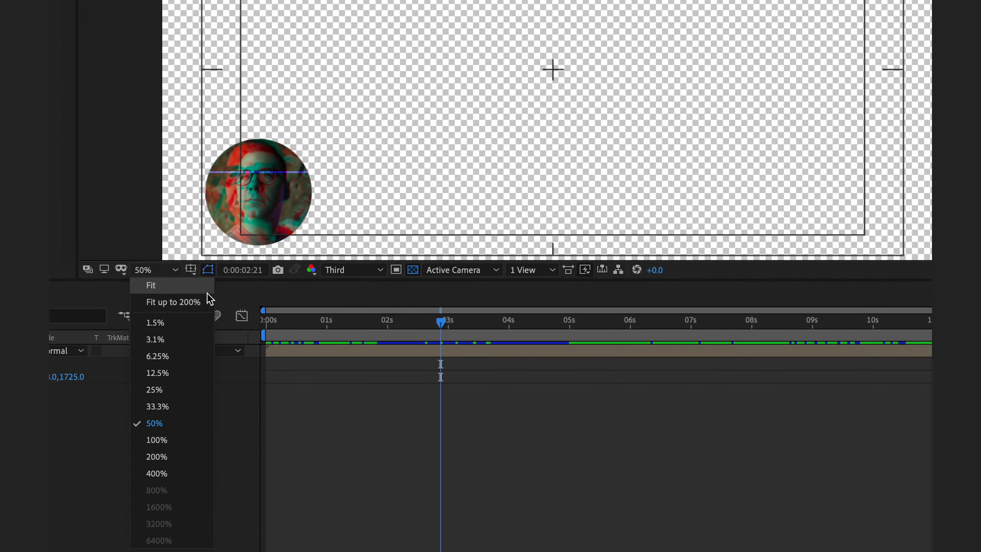
pyautogui.click(162, 291)
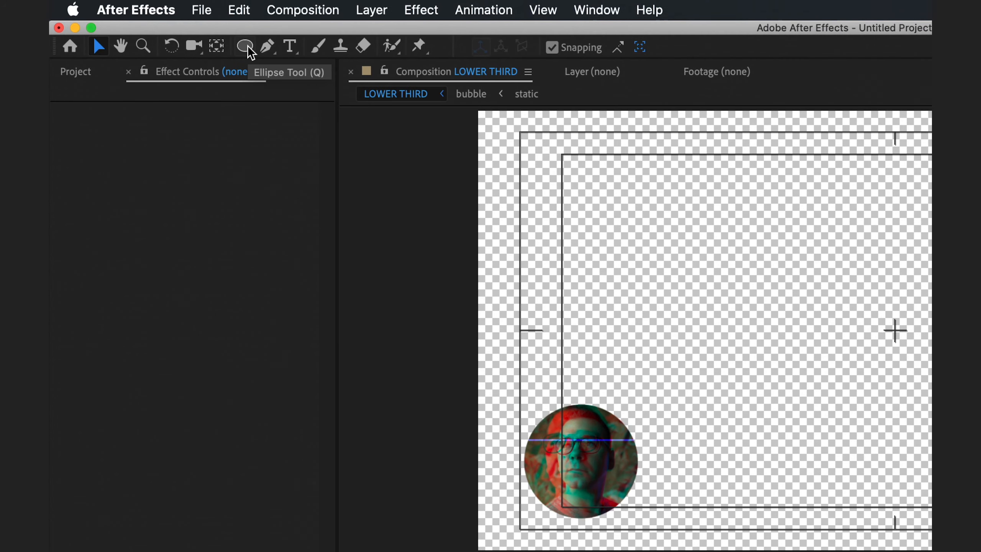
# - Switch the shape tool from Ellipse to Rectangle
pyautogui.click(247, 48)
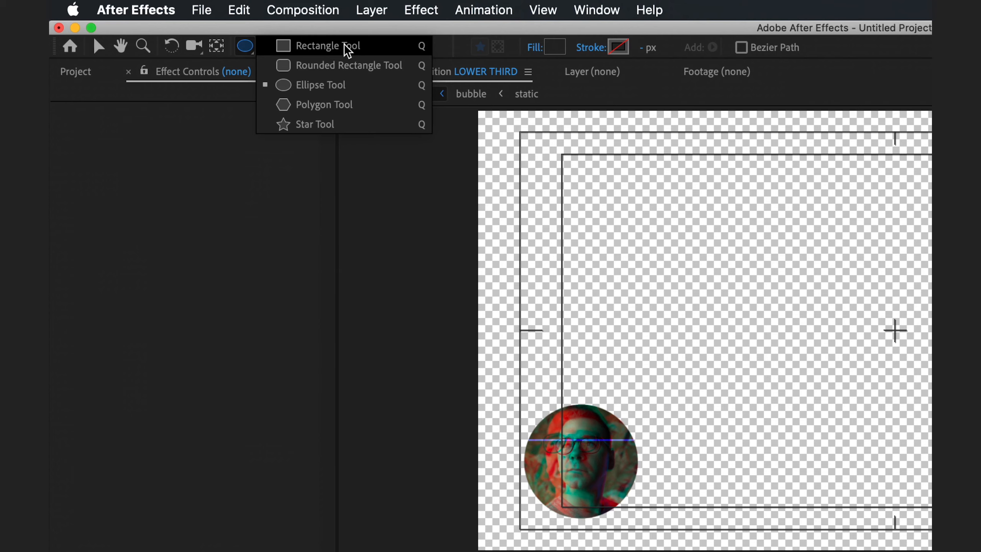
pyautogui.click(331, 50)
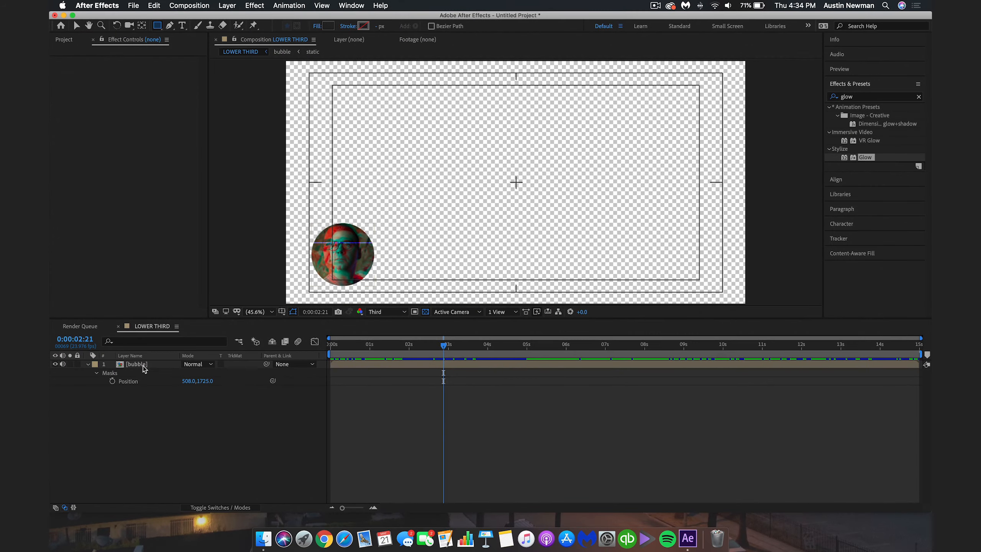
pyautogui.click(143, 364)
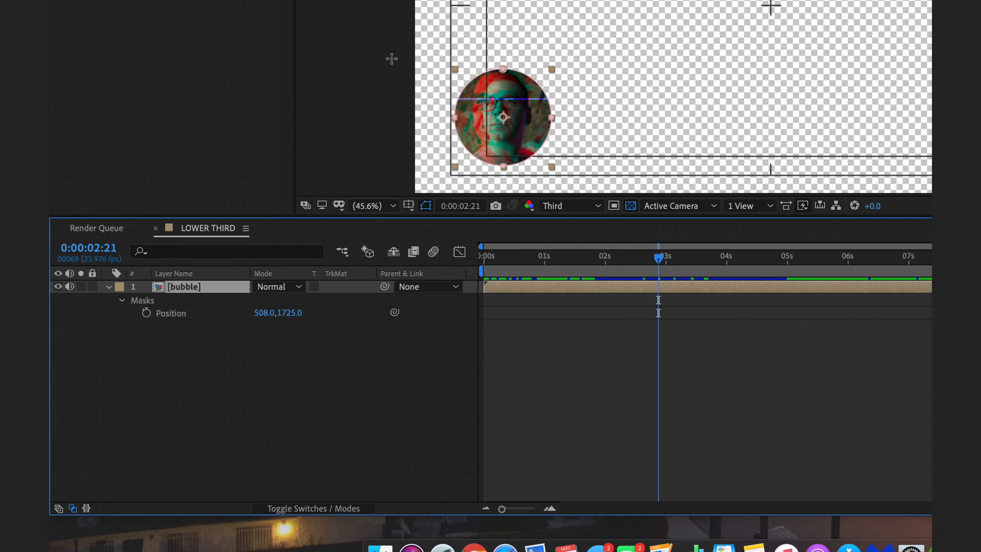
pyautogui.moveTo(381, 70); pyautogui.dragTo(757, 192)
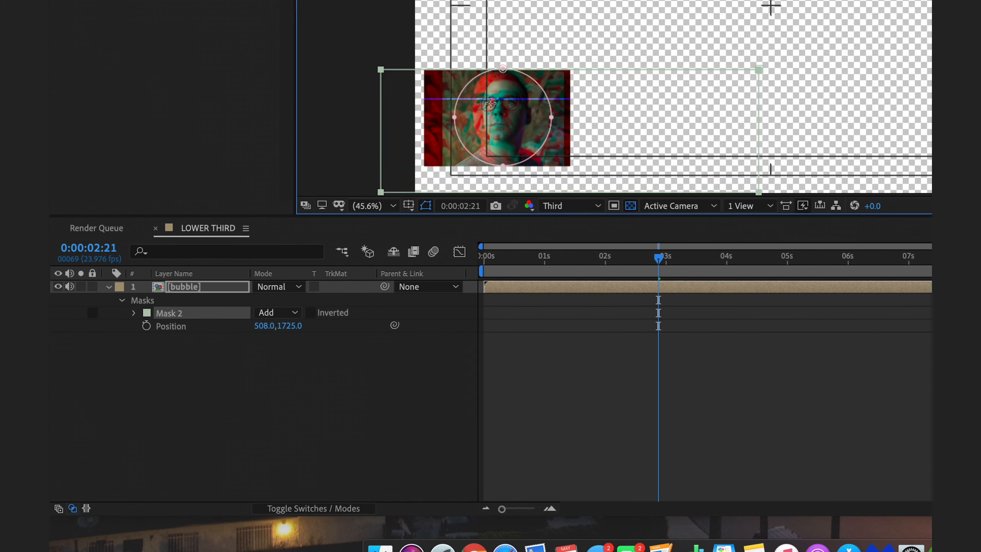
pyautogui.press('super+z')
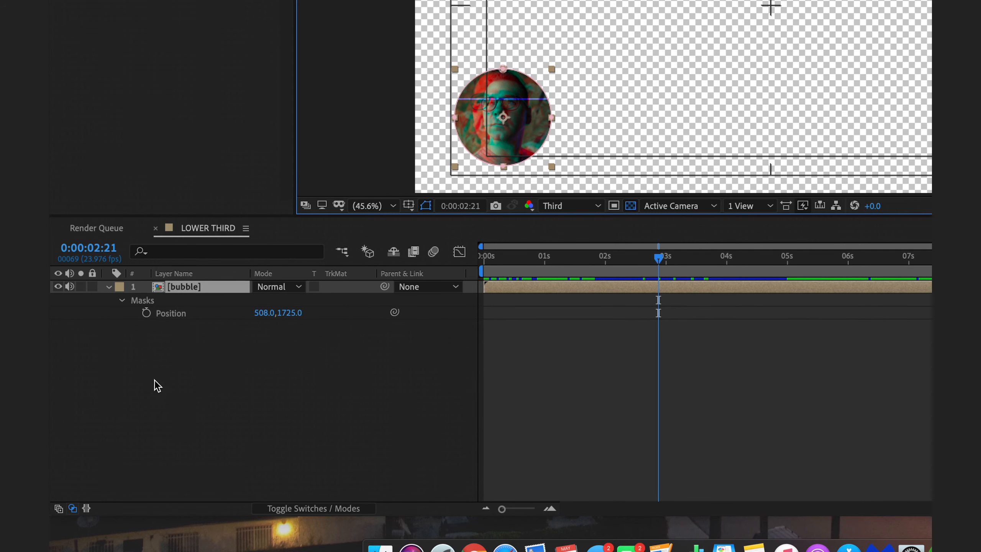
# - Draw a long dark rectangle from the frame's left edge across the bubble as a new shape layer, and order it beneath the bubble layer
pyautogui.click(231, 371)
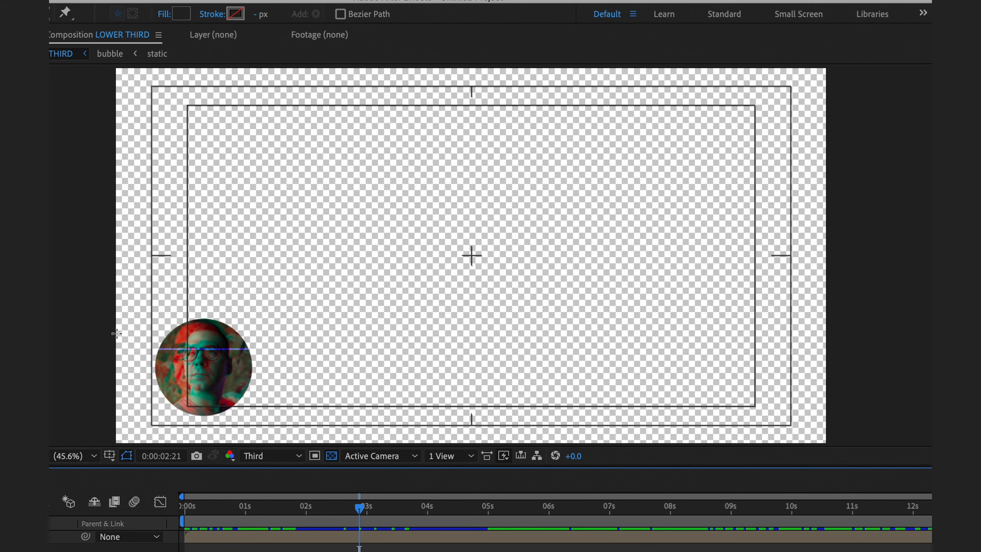
pyautogui.moveTo(115, 348); pyautogui.dragTo(400, 380)
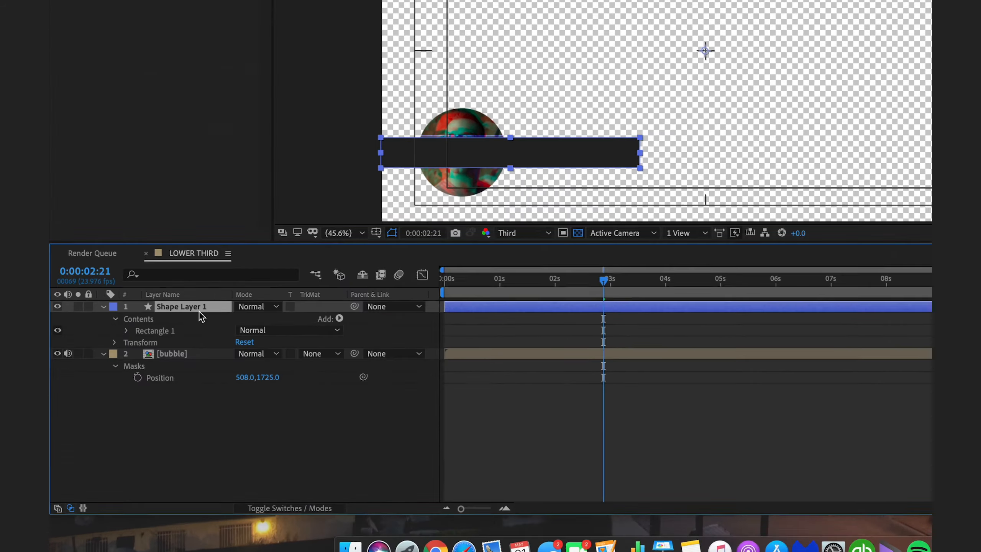
pyautogui.moveTo(211, 287); pyautogui.dragTo(208, 354)
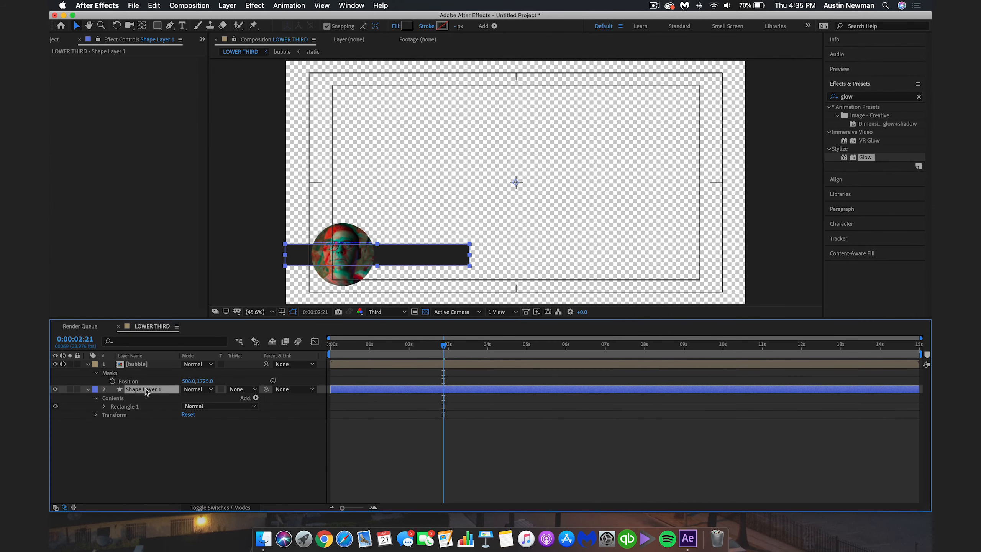
# - Pre-compose the rectangle's shape layer as "name bar", moving all attributes into the new composition
pyautogui.rightClick(154, 392)
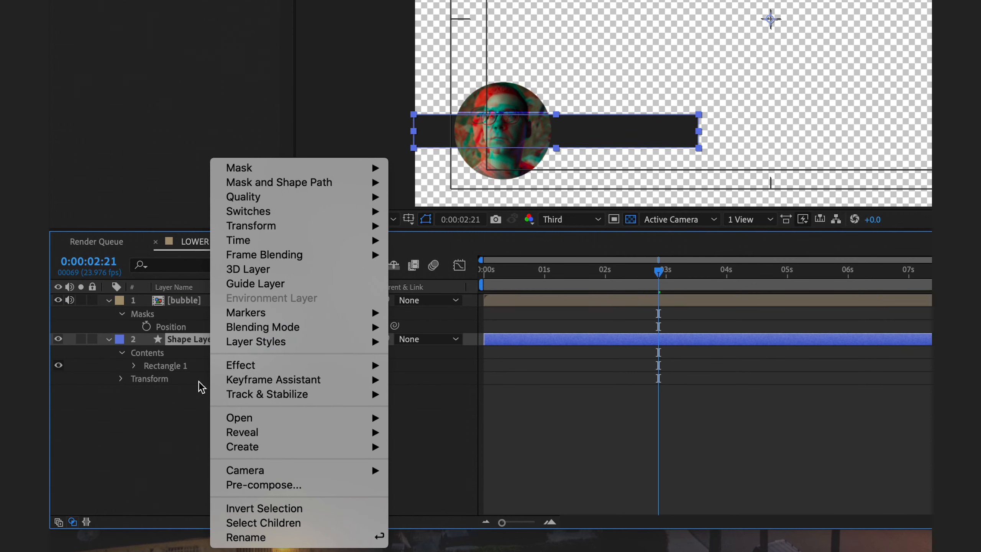
pyautogui.click(262, 485)
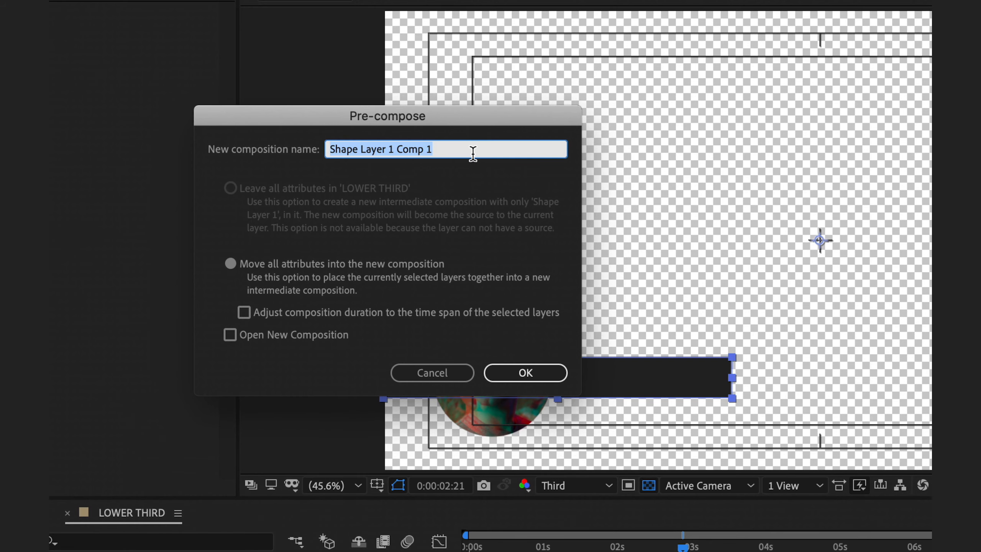
pyautogui.write('name bar')
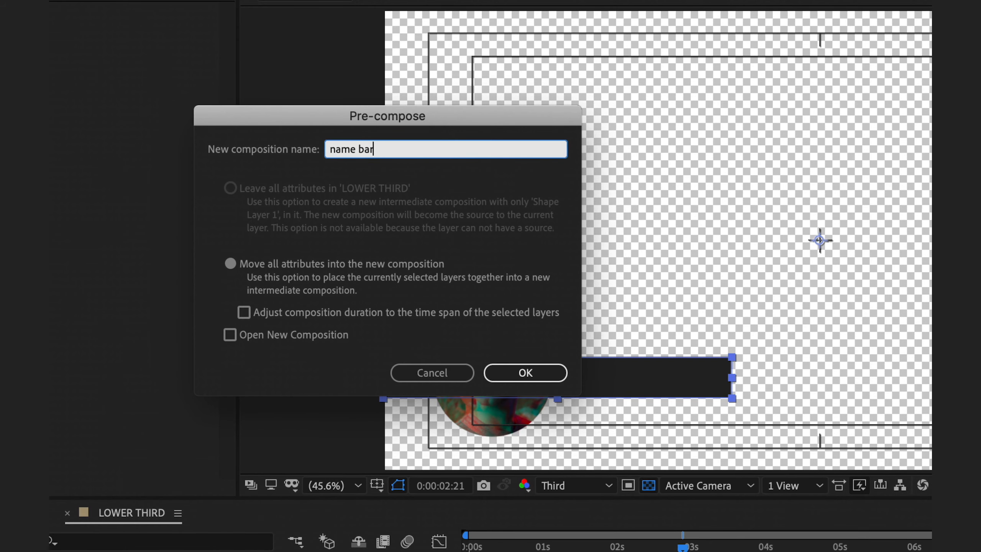
pyautogui.click(525, 372)
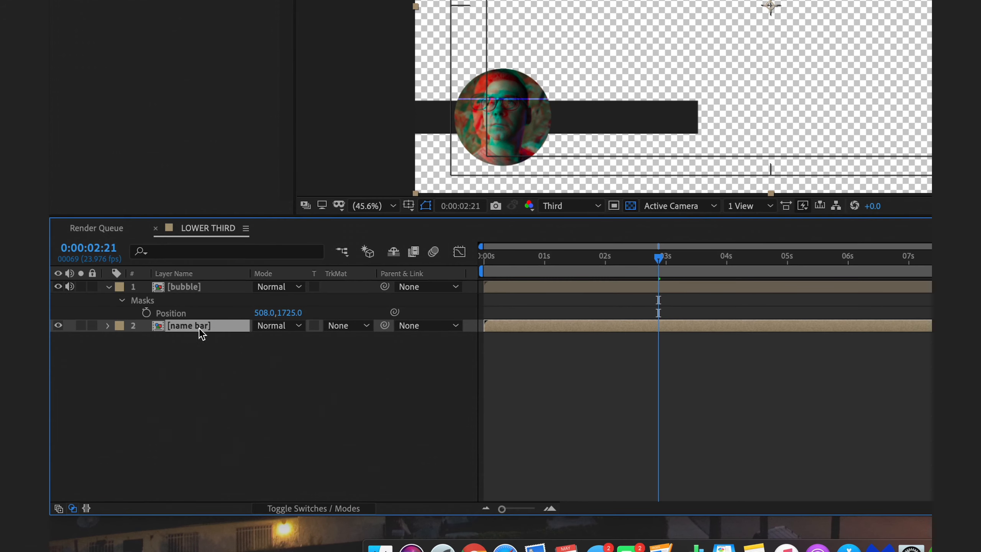
# - Open the name bar composition, set the current time to 0:00:01:18, and compare the bar with the bubble in LOWER THIRD
pyautogui.doubleClick(190, 326)
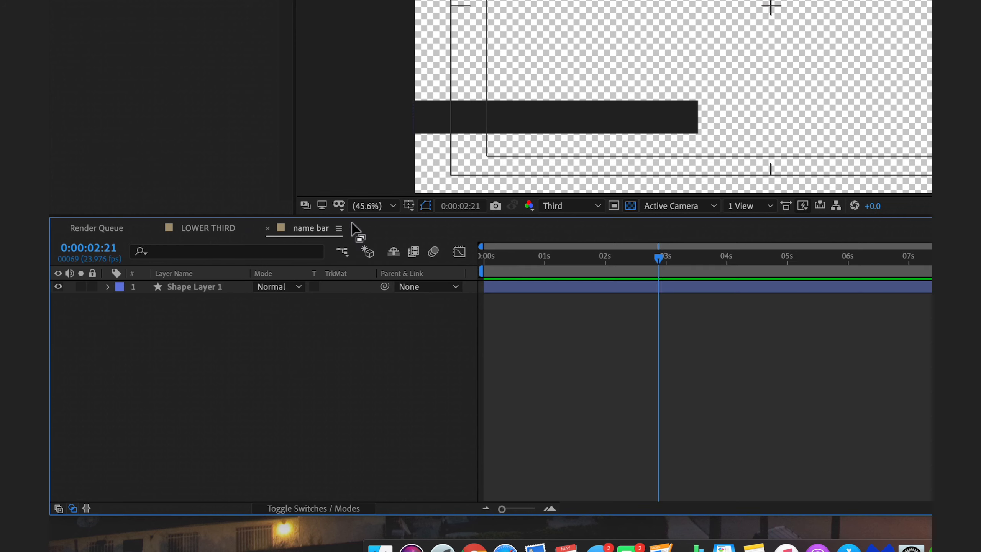
pyautogui.click(192, 290)
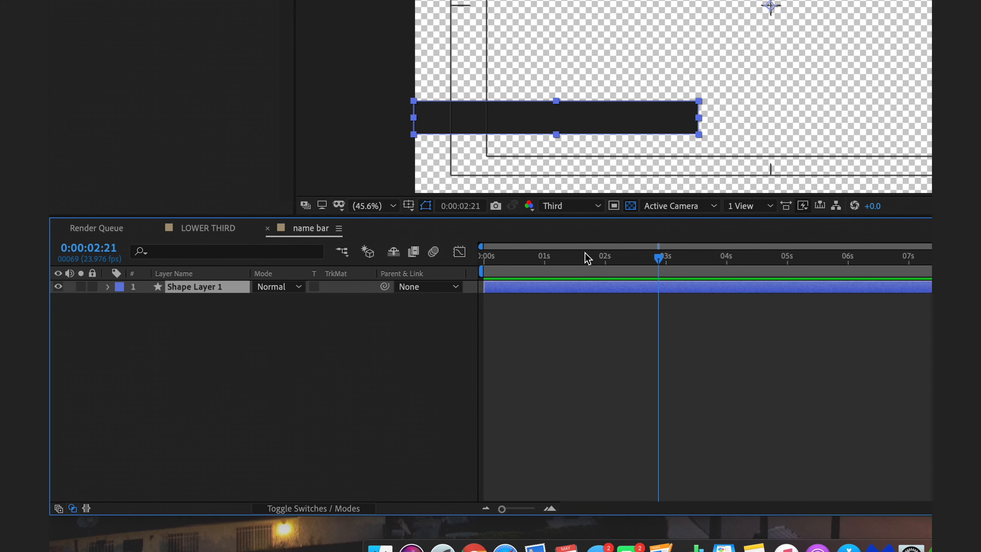
pyautogui.moveTo(587, 259)
pyautogui.mouseDown()
pyautogui.moveTo(634, 258)
pyautogui.moveTo(544, 258)
pyautogui.moveTo(603, 258)
pyautogui.moveTo(589, 259)
pyautogui.mouseUp()
pyautogui.click(208, 228)
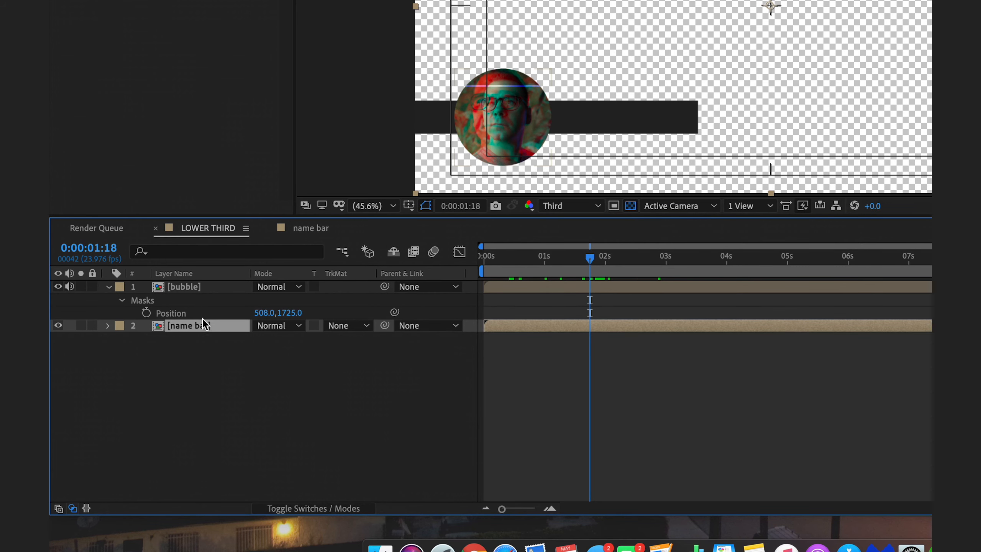
pyautogui.click(305, 229)
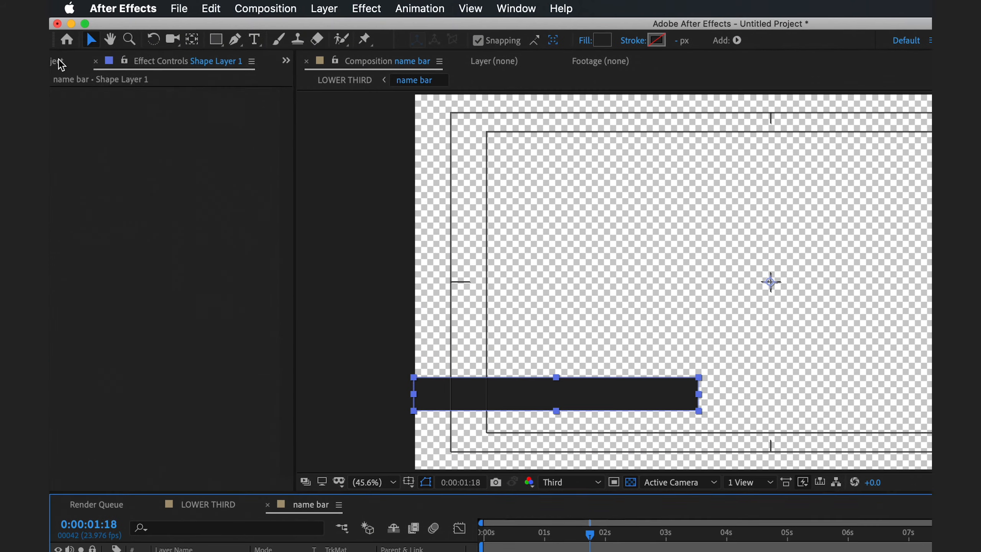
# - Add IG_Glyph_Fill.psd to the name bar composition, shrink it to fit the bar's height, and place it inside the bar
pyautogui.click(57, 39)
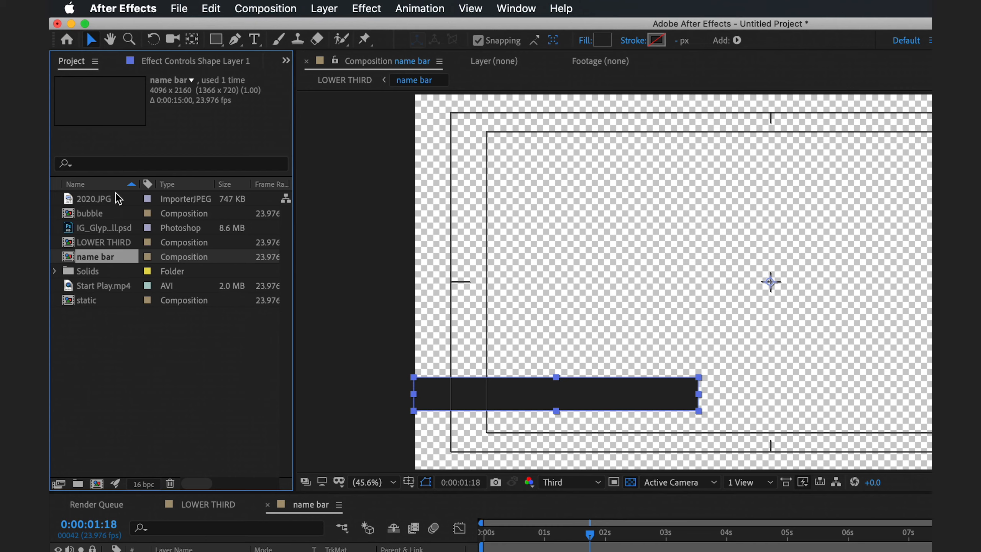
pyautogui.moveTo(103, 228); pyautogui.dragTo(575, 296)
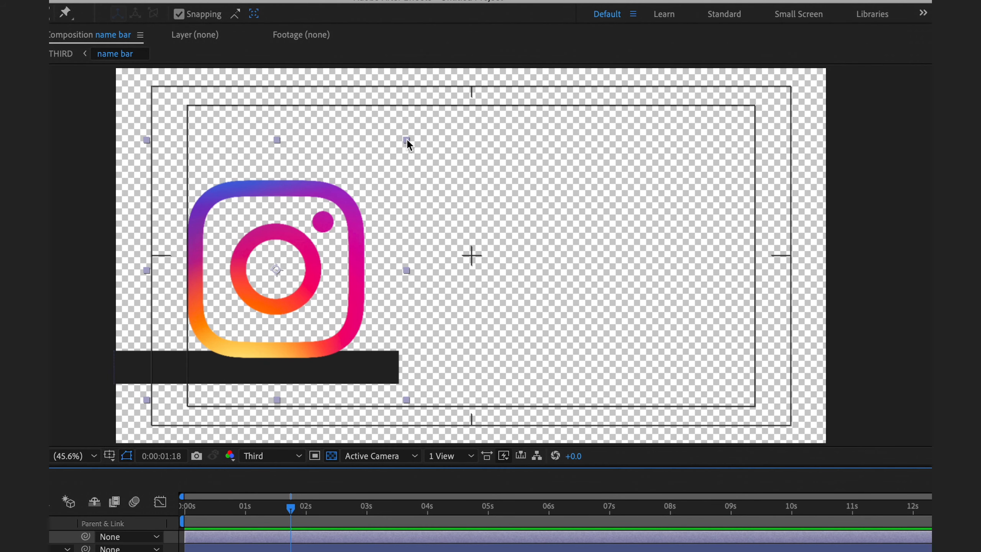
pyautogui.moveTo(405, 138); pyautogui.dragTo(317, 253)
pyautogui.moveTo(271, 278); pyautogui.dragTo(197, 375)
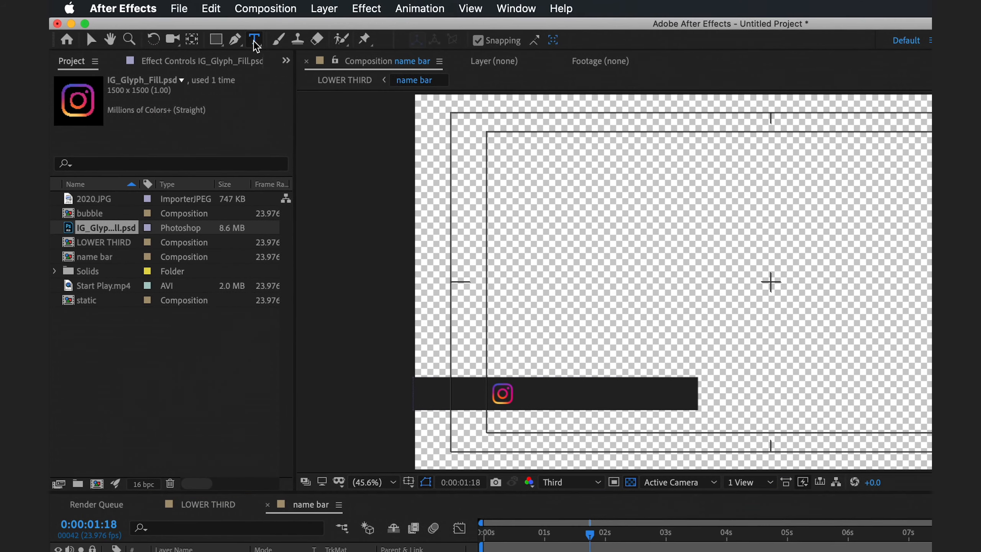
# - Add the Instagram handle as white text on the bar, align it vertically, and set the glyph directly beside it
pyautogui.click(231, 37)
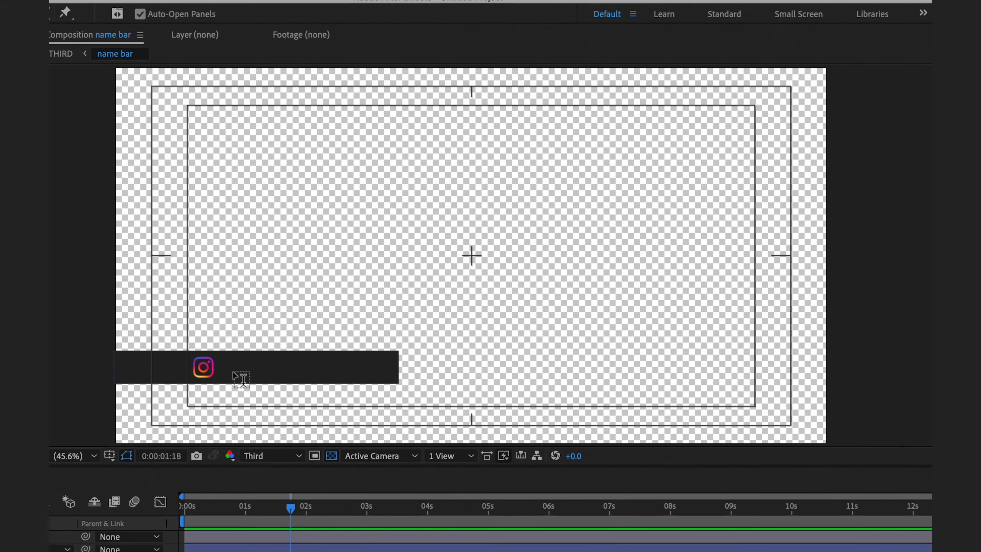
pyautogui.click(234, 374)
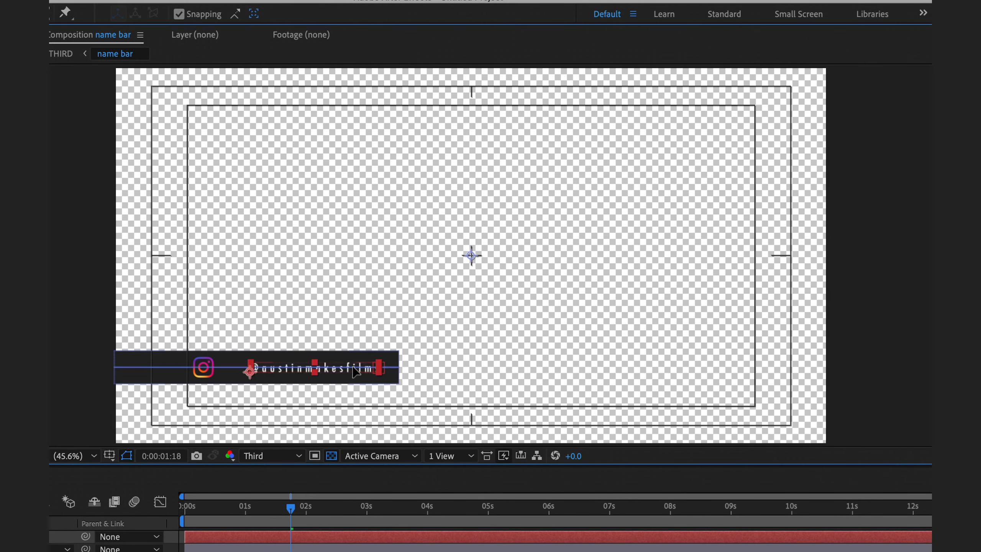
pyautogui.moveTo(357, 366); pyautogui.dragTo(351, 367)
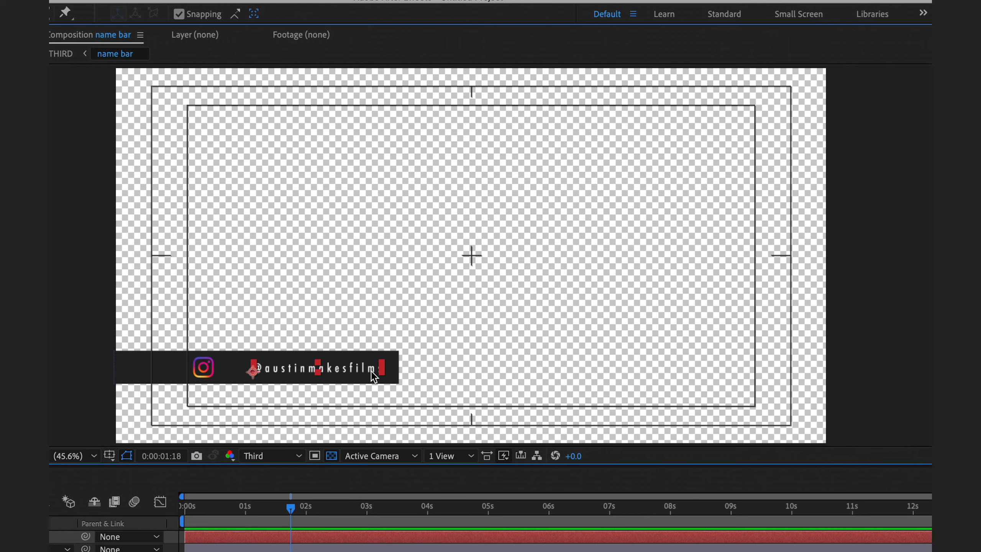
pyautogui.press('.')
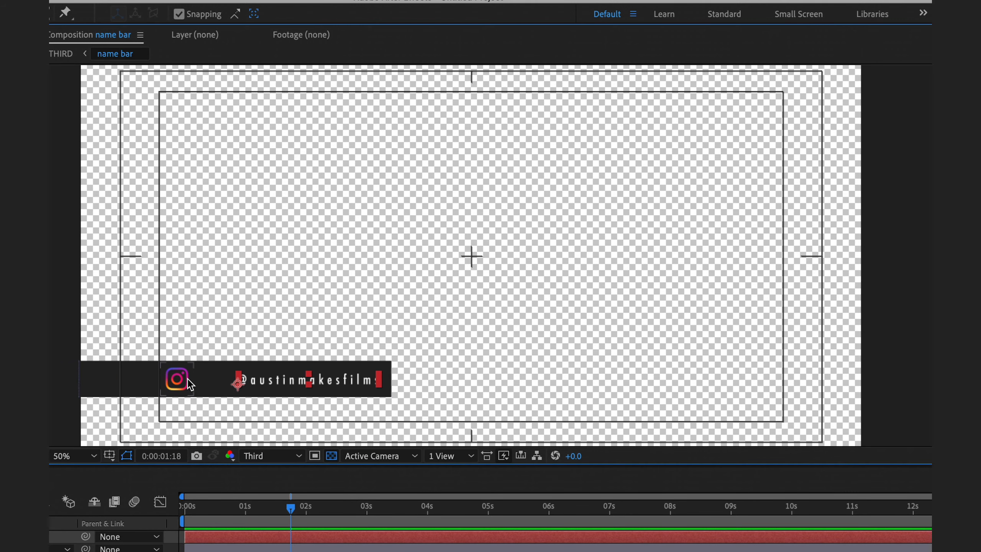
pyautogui.click(76, 456)
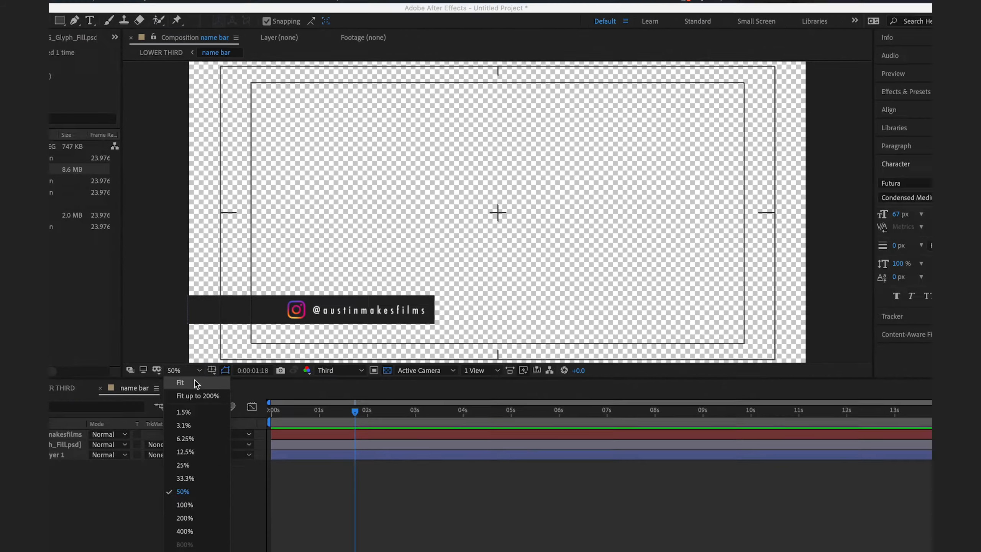
pyautogui.click(195, 381)
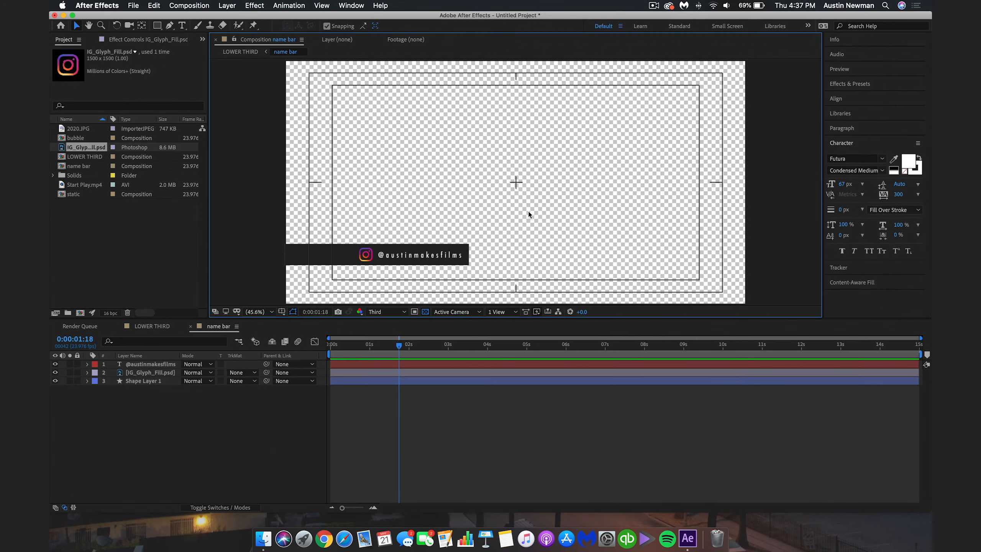
# - Apply the Stylize Glow effect to the Instagram handle text layer, and set the current time to 0:00:02:07
pyautogui.click(154, 365)
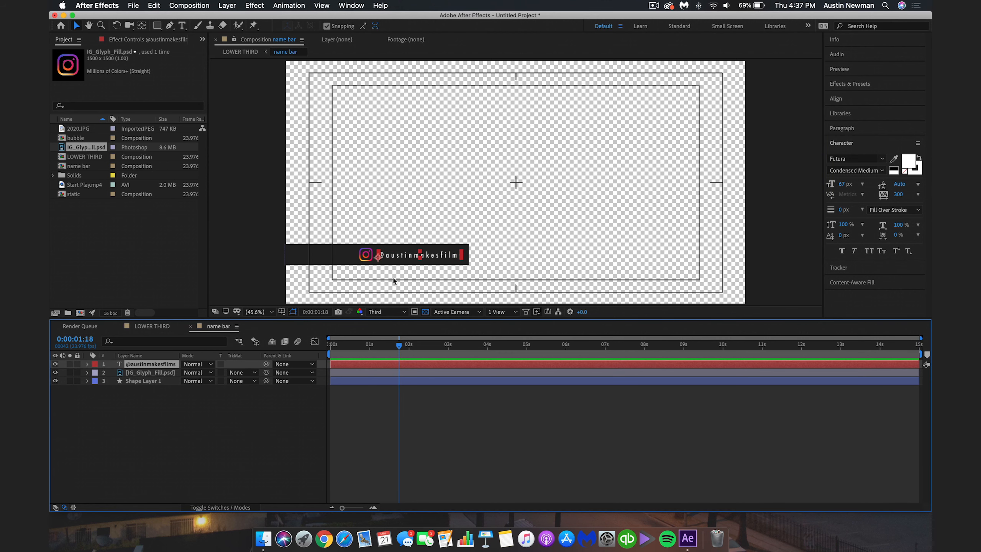
pyautogui.click(849, 84)
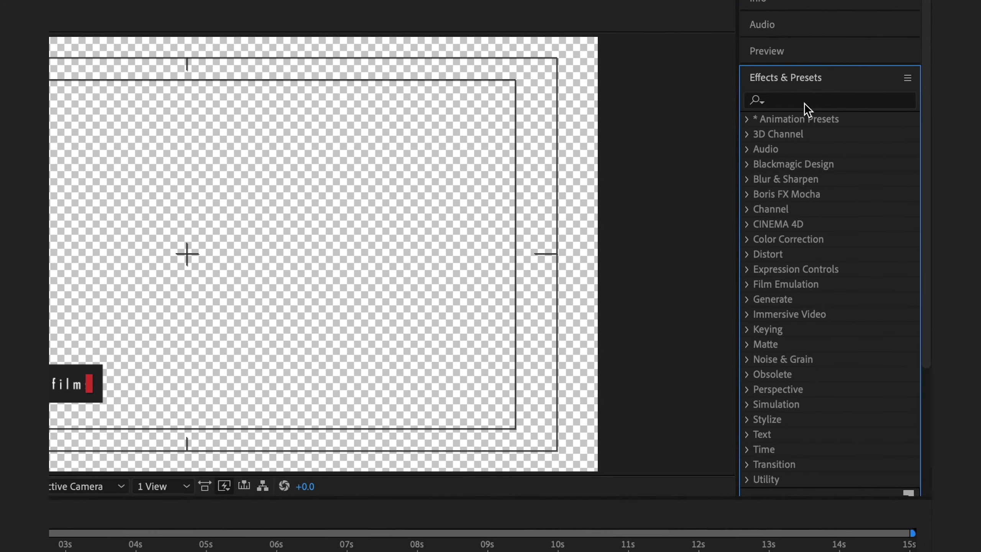
pyautogui.click(861, 98)
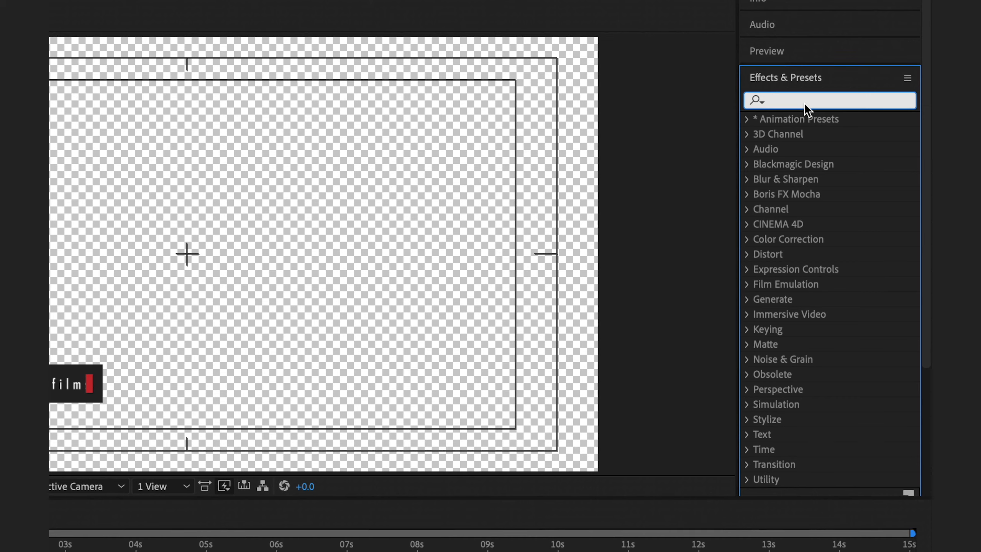
pyautogui.write('glow')
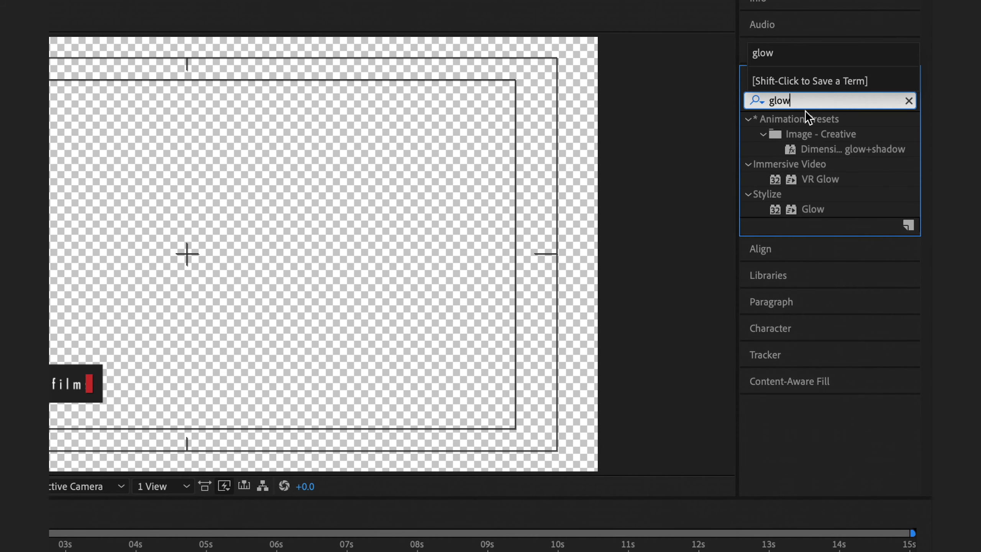
pyautogui.doubleClick(788, 209)
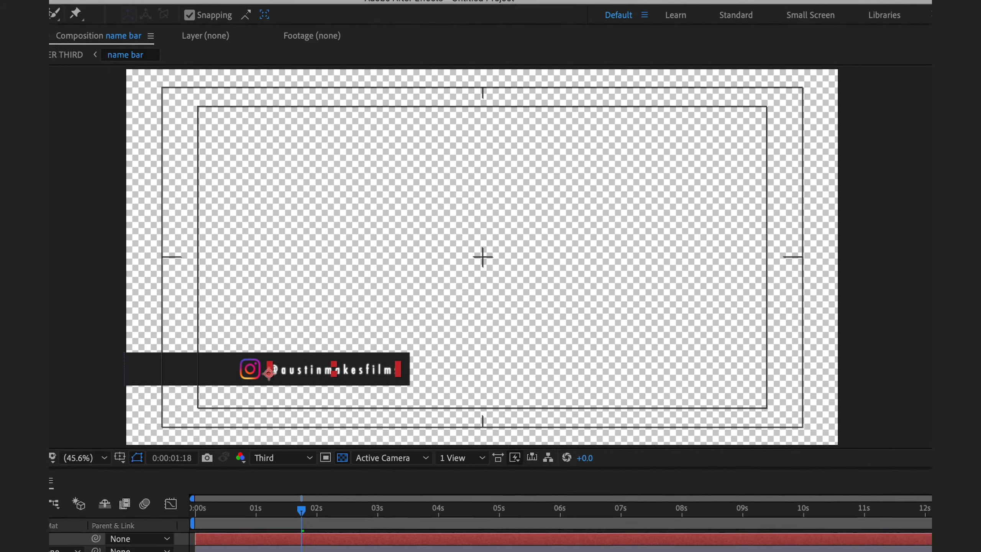
pyautogui.moveTo(199, 128); pyautogui.dragTo(148, 131)
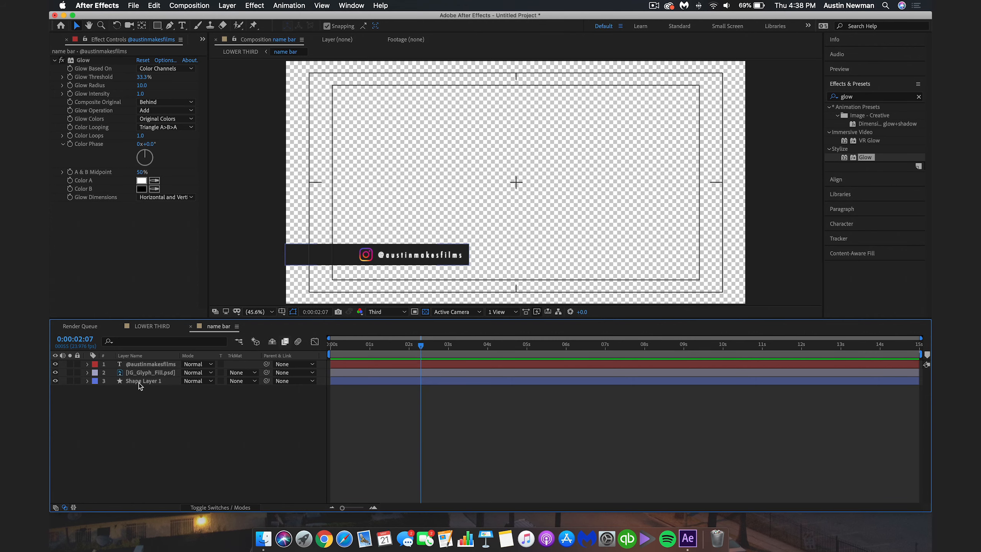
# - Try shifting the bar's shape layer horizontally on its own through its Position property, and undo the move
pyautogui.click(156, 382)
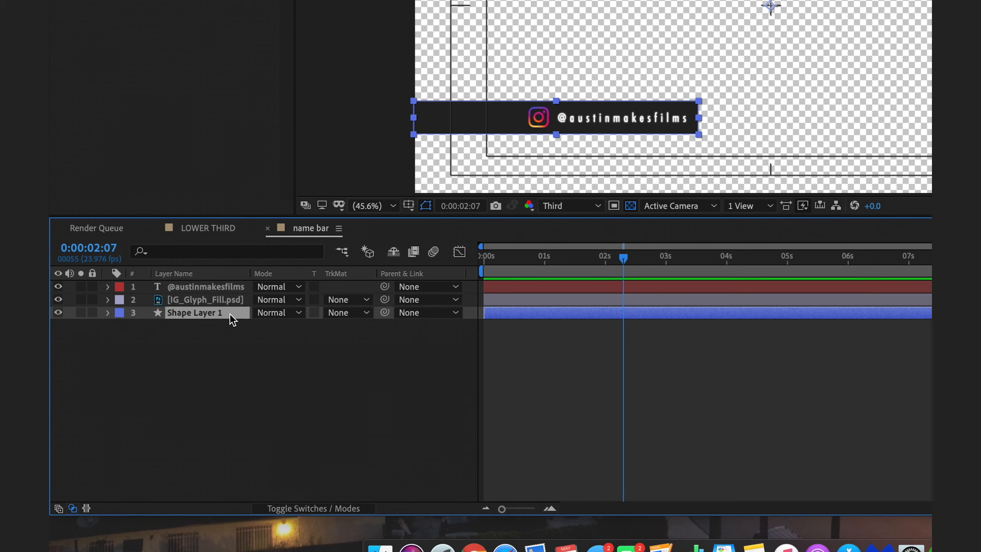
pyautogui.click(222, 286)
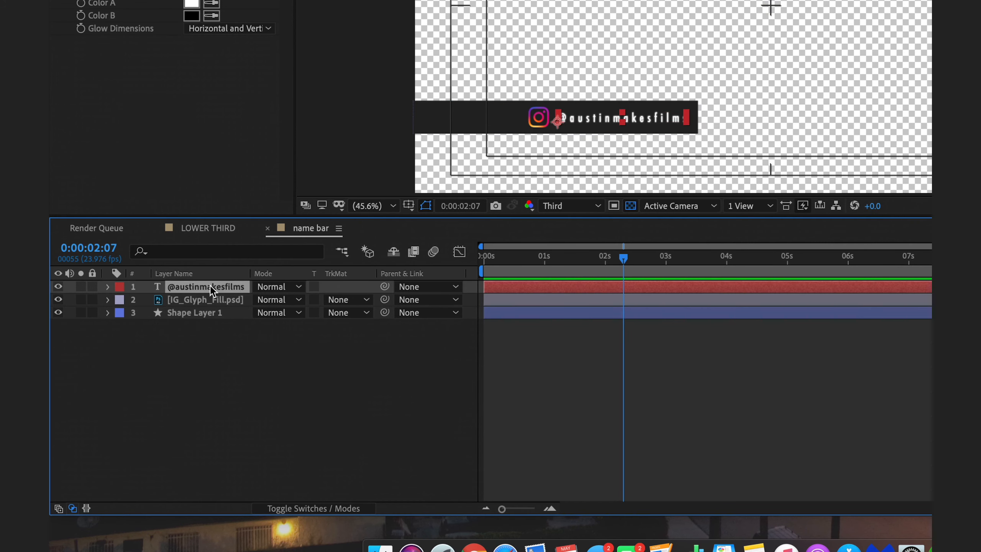
pyautogui.click(201, 313)
pyautogui.press('p')
pyautogui.moveTo(271, 325); pyautogui.dragTo(312, 301)
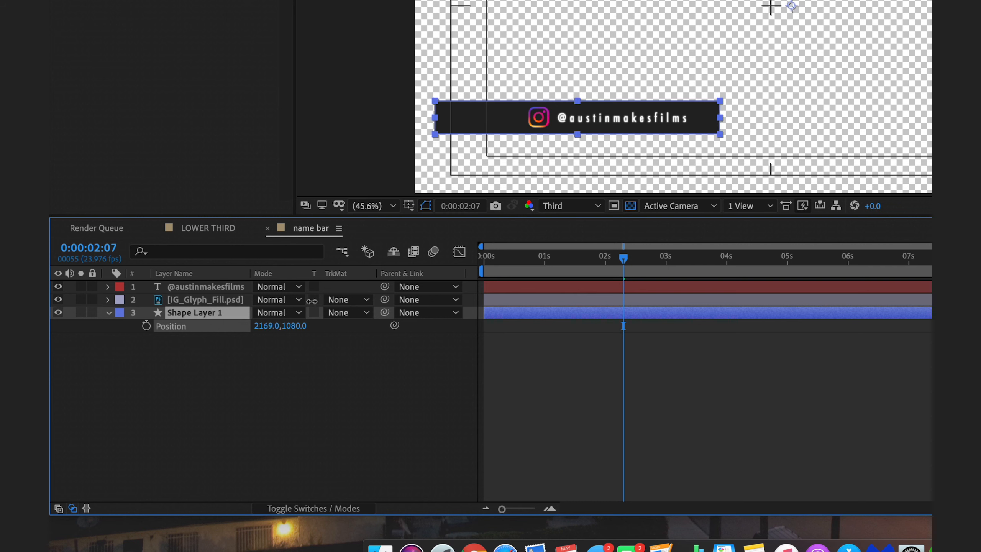
pyautogui.press('super+z')
# - Parent the handle text layer and the IG_Glyph_Fill.psd layer to Shape Layer 1
pyautogui.click(217, 284)
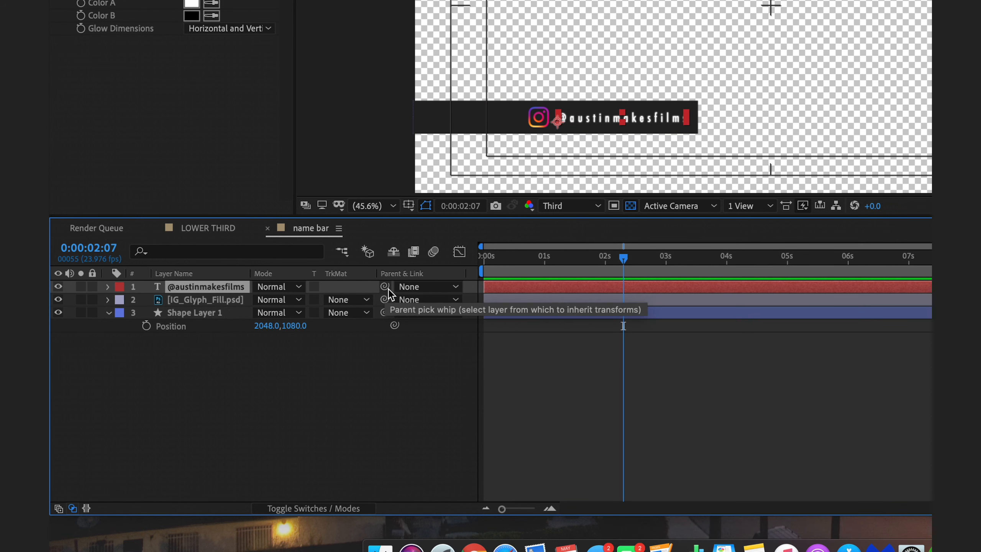
pyautogui.moveTo(385, 288); pyautogui.dragTo(207, 311)
pyautogui.click(201, 299)
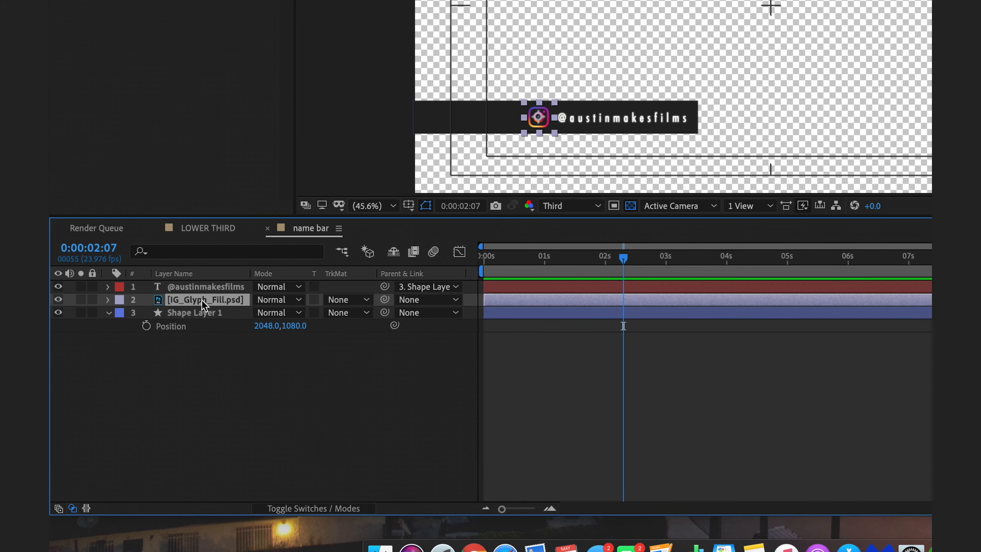
pyautogui.moveTo(385, 299); pyautogui.dragTo(203, 312)
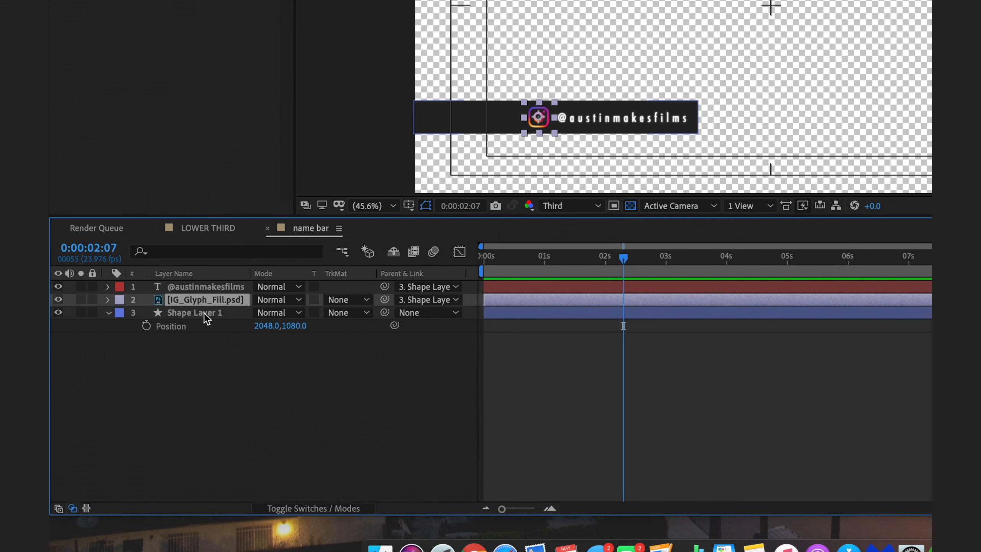
pyautogui.moveTo(260, 325)
pyautogui.mouseDown()
pyautogui.moveTo(301, 334)
pyautogui.moveTo(235, 326)
pyautogui.moveTo(253, 327)
pyautogui.mouseUp()
pyautogui.press('super+z')
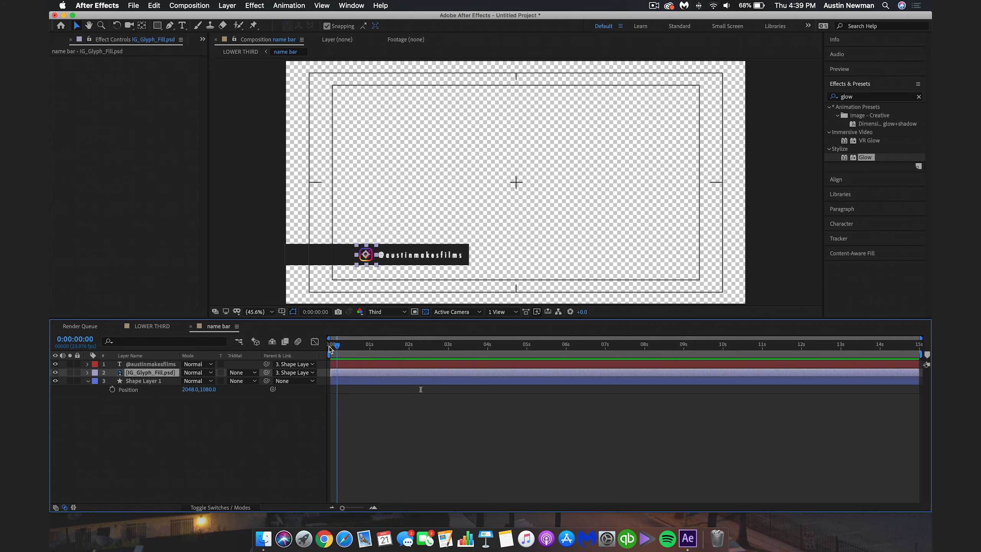
# - Scrub LOWER THIRD from its start to 0:00:00:13, where the bubble is on screen, and return to the name bar composition
pyautogui.click(328, 345)
pyautogui.click(152, 326)
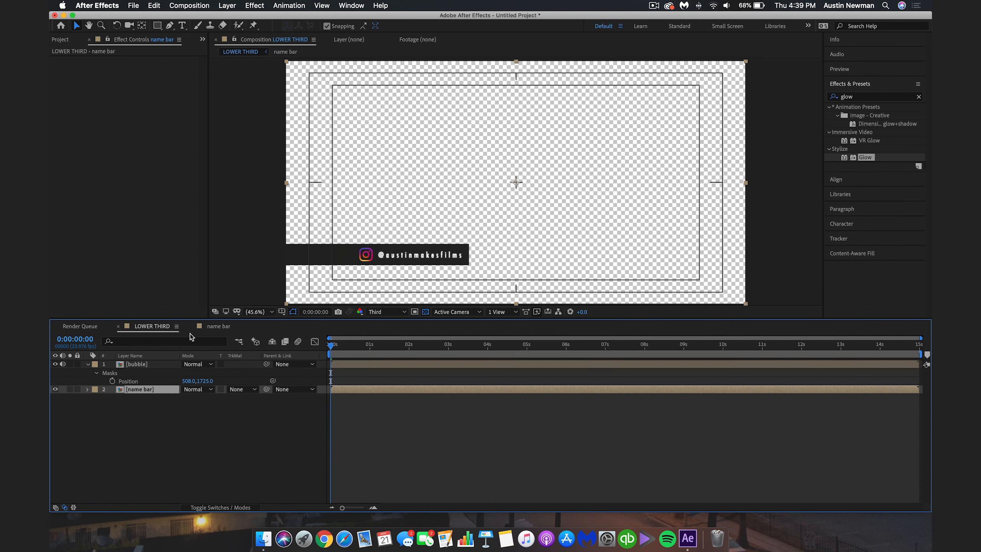
pyautogui.moveTo(332, 348); pyautogui.dragTo(354, 346)
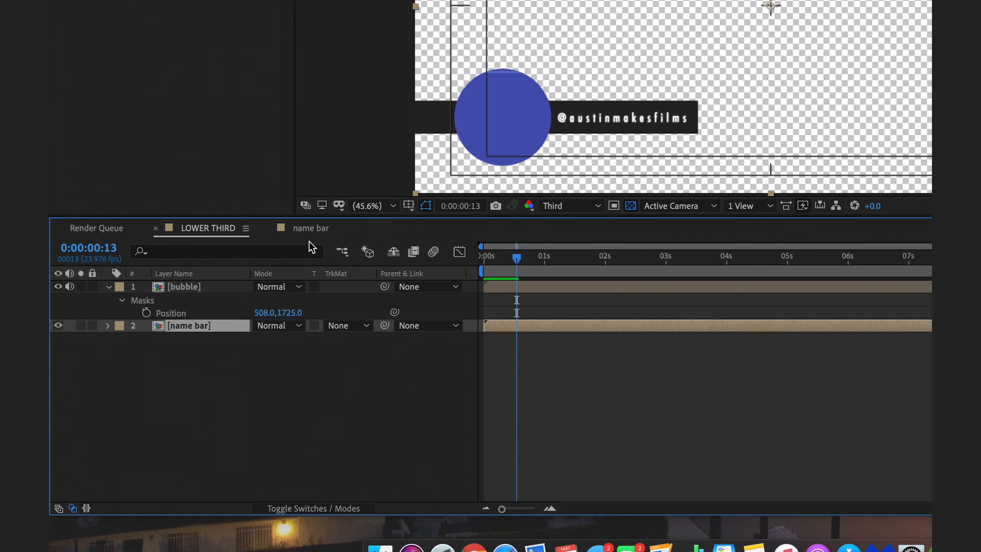
pyautogui.click(218, 326)
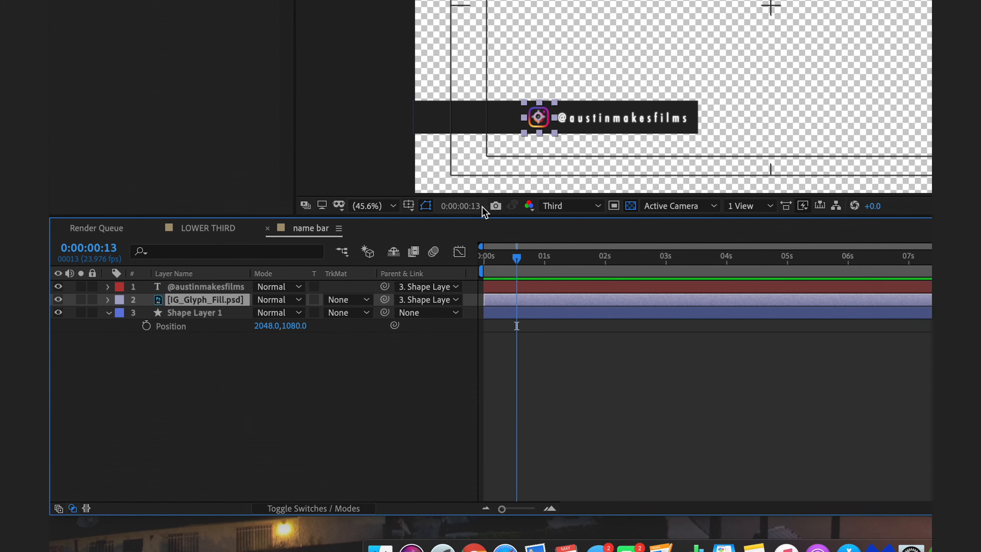
# - Keyframe Shape Layer 1's Position at 0:00:00:13 with X at 344, moving the whole bar out past the frame's left edge
pyautogui.click(213, 313)
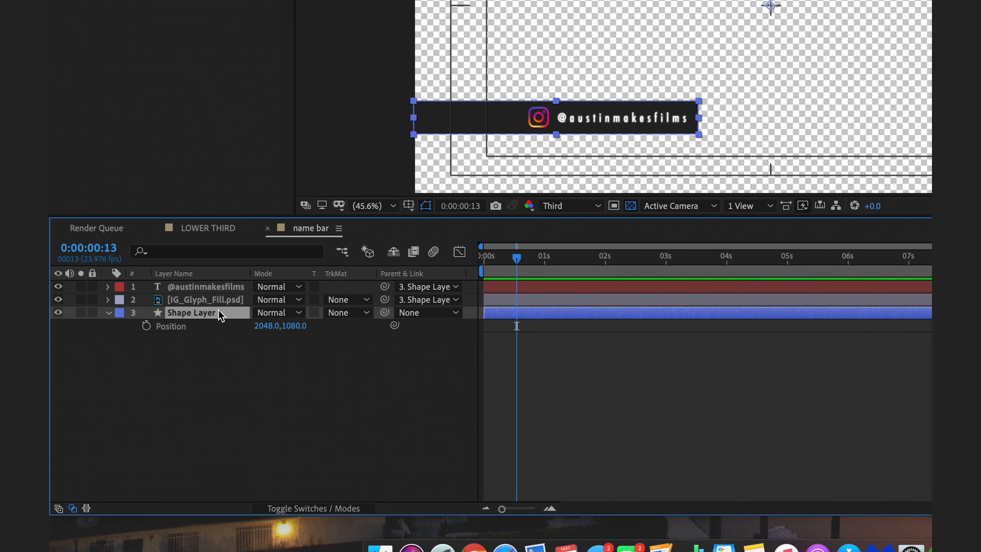
pyautogui.click(146, 326)
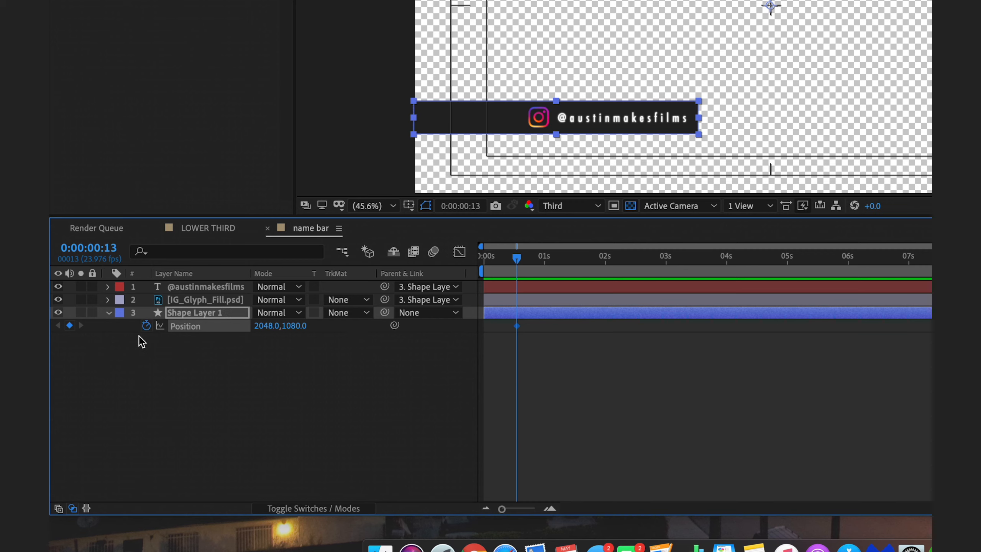
pyautogui.moveTo(266, 326); pyautogui.dragTo(42, 340)
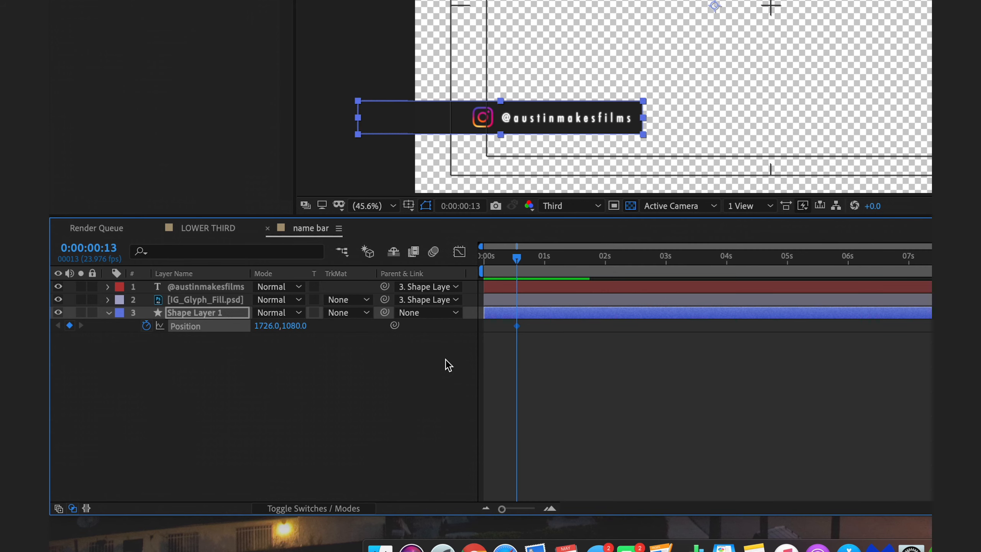
pyautogui.moveTo(258, 328); pyautogui.dragTo(171, 333)
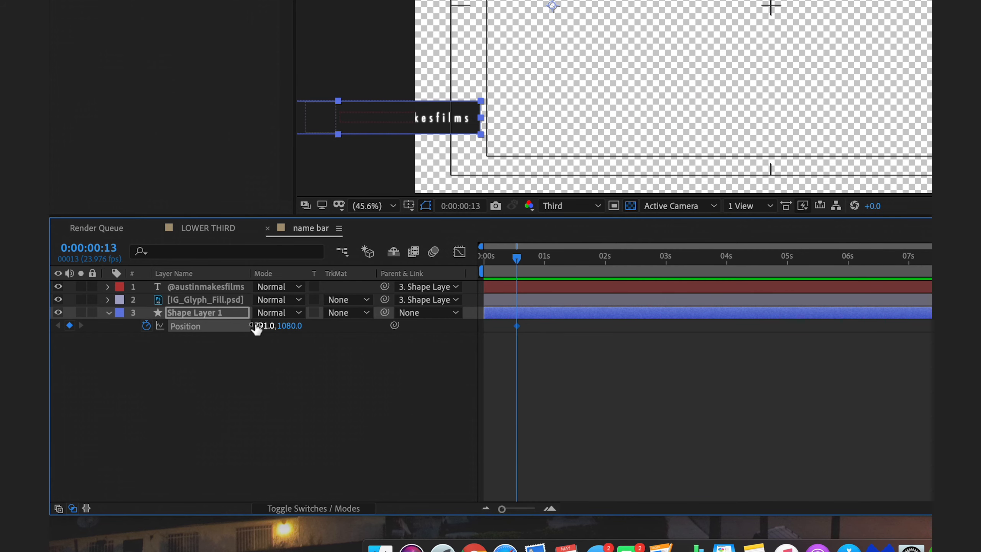
pyautogui.moveTo(254, 328); pyautogui.dragTo(52, 343)
# - Add a second Position keyframe to Shape Layer 1 at 0:00:02:14 with X at 2036, bringing the bar into the frame
pyautogui.moveTo(517, 257); pyautogui.dragTo(642, 263)
pyautogui.click(70, 325)
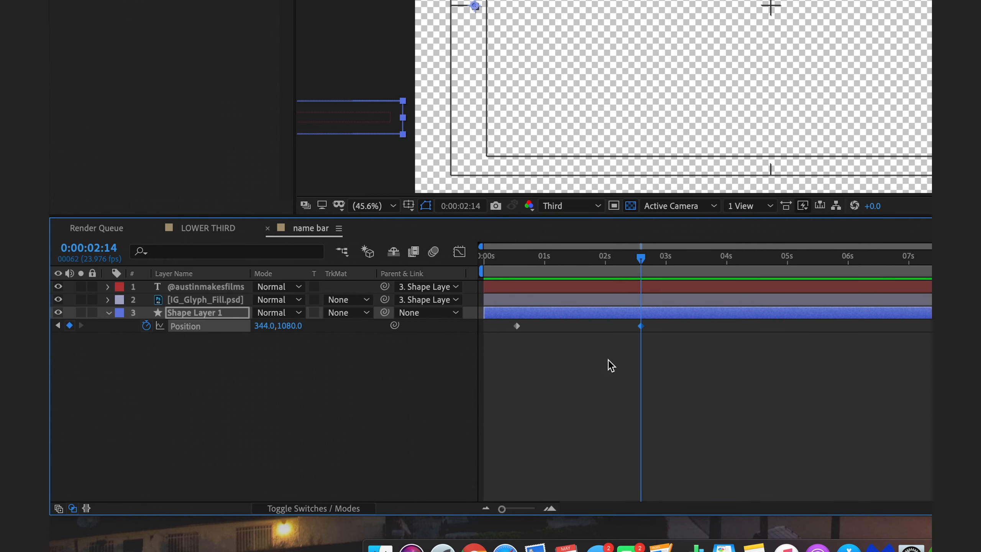
pyautogui.moveTo(258, 325); pyautogui.dragTo(572, 330)
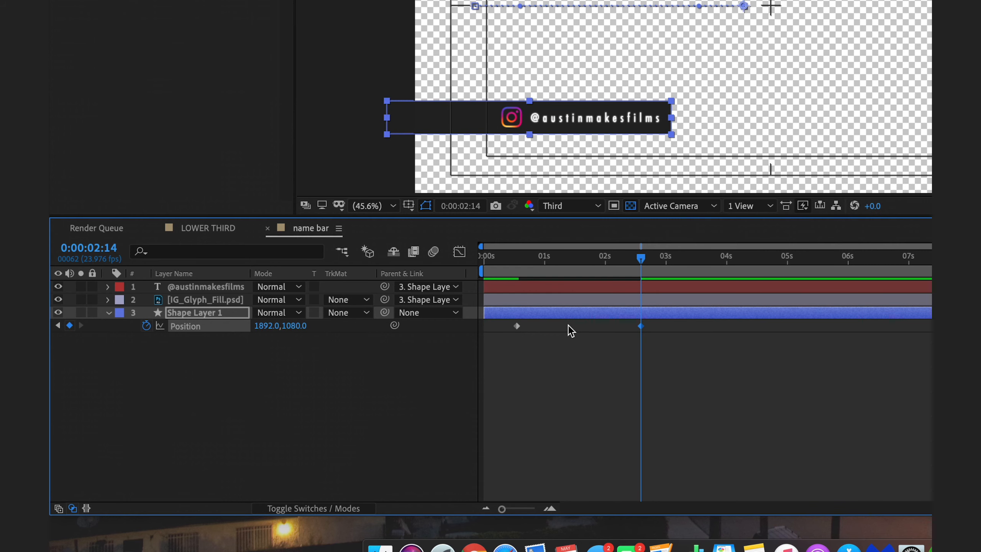
pyautogui.moveTo(265, 329); pyautogui.dragTo(354, 353)
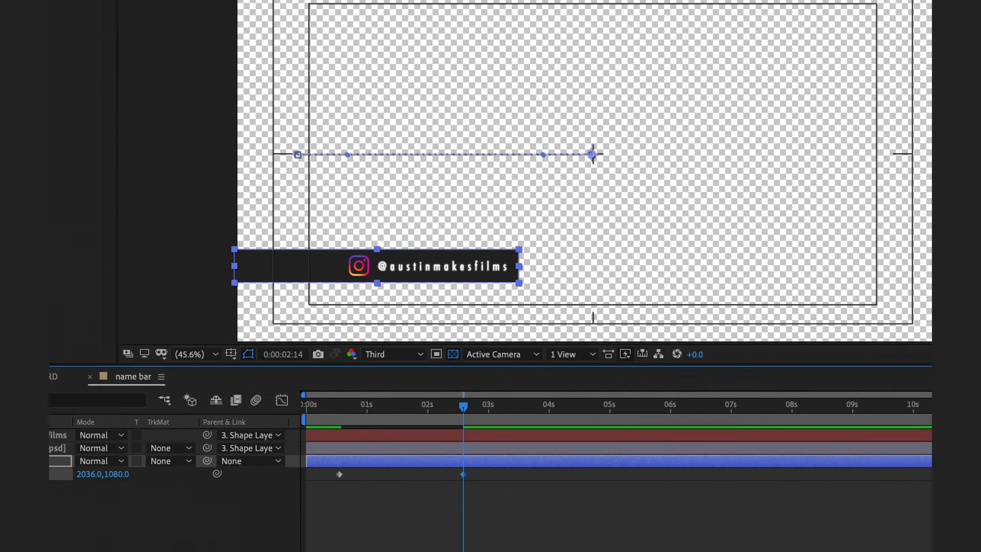
# - Play back LOWER THIRD from the start to check the bar sliding out behind the bubble
pyautogui.click(53, 376)
pyautogui.moveTo(459, 409); pyautogui.dragTo(266, 408)
pyautogui.press('space')
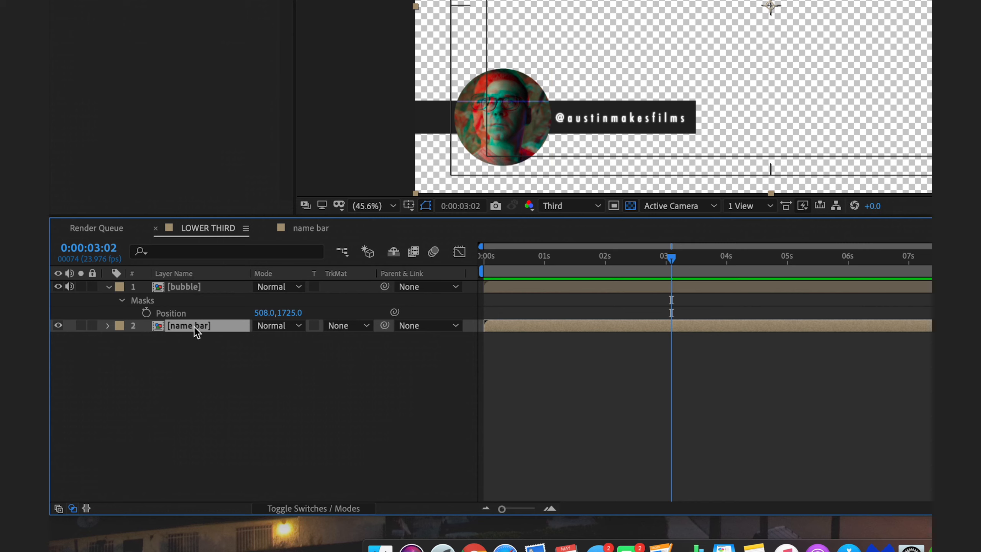
# - Shift the name bar layer to the right in LOWER THIRD until the Instagram glyph clears the bubble, and preview the animation
pyautogui.press('p')
pyautogui.moveTo(258, 339); pyautogui.dragTo(750, 328)
pyautogui.press('Home')
pyautogui.press('space')
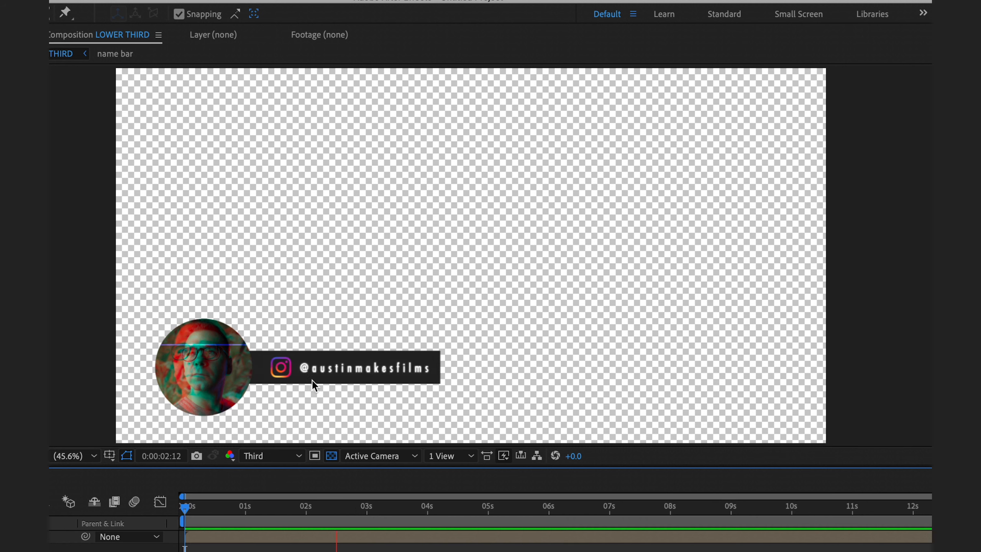
pyautogui.click(175, 393)
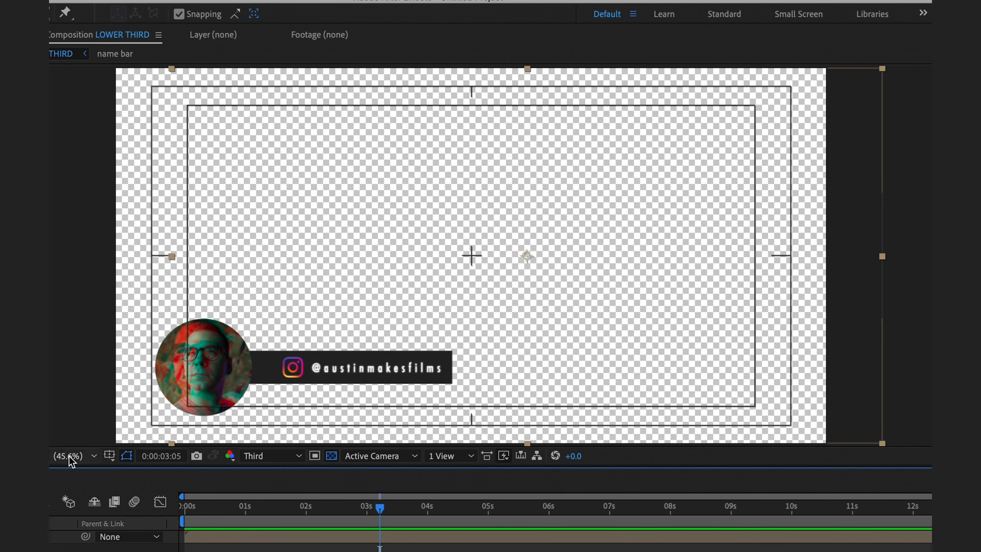
pyautogui.moveTo(340, 507); pyautogui.dragTo(383, 509)
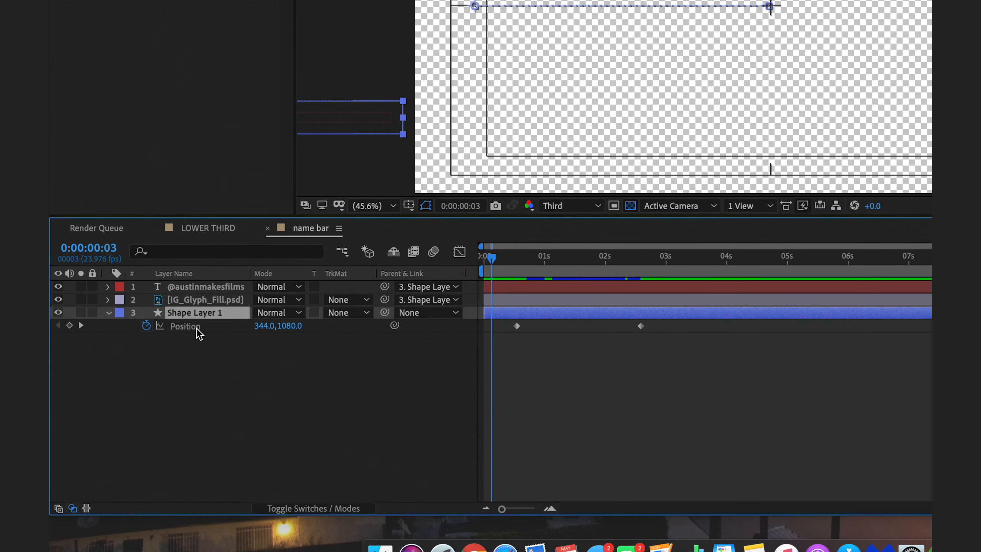
# - Apply Easy Ease to both Position keyframes of Shape Layer 1 in the name bar composition, and scrub through the eased motion
pyautogui.moveTo(716, 402); pyautogui.dragTo(498, 322)
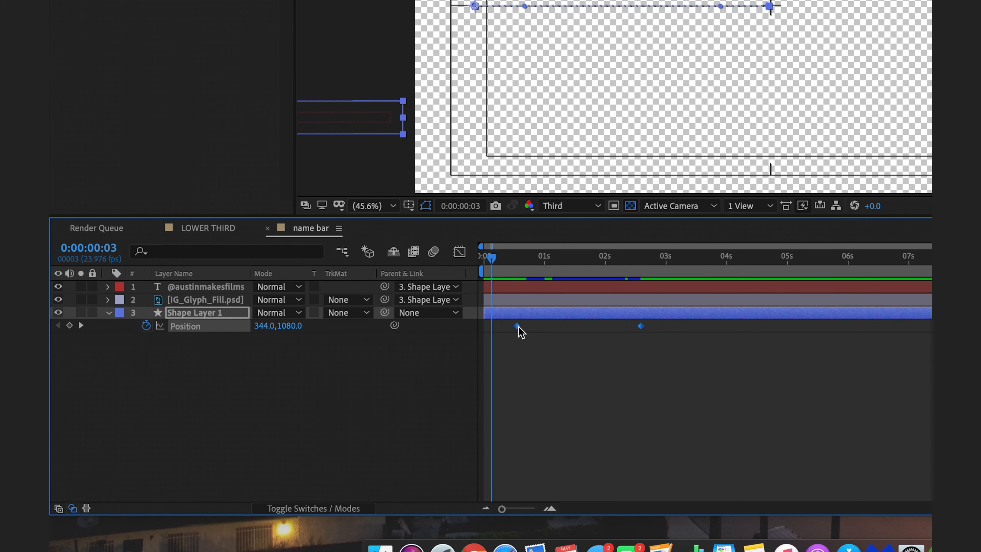
pyautogui.rightClick(517, 326)
pyautogui.moveTo(587, 500)
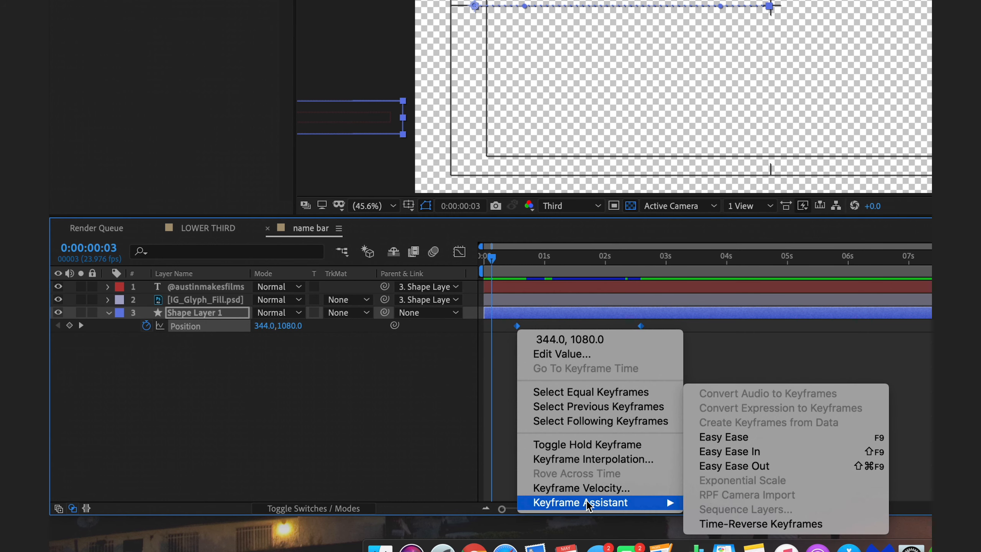
pyautogui.click(785, 436)
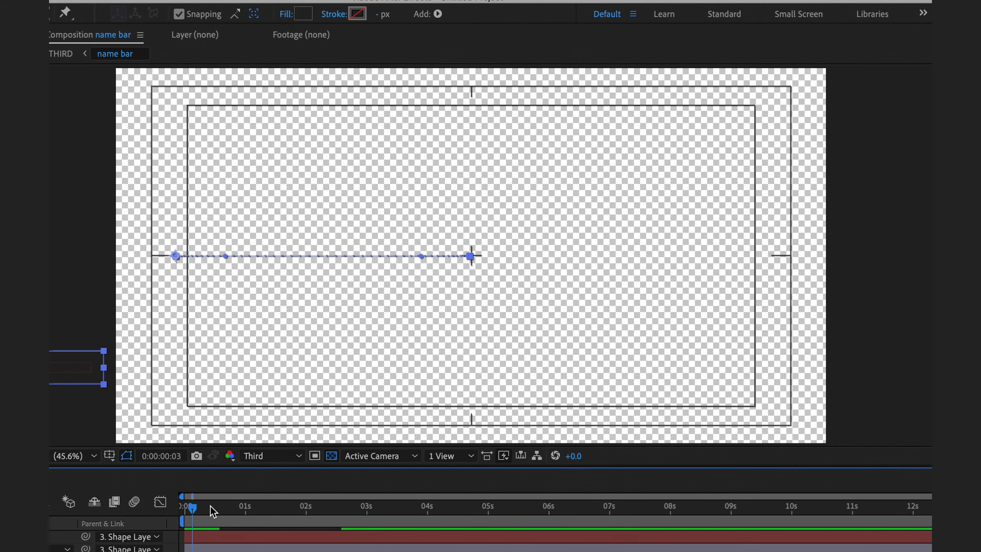
pyautogui.moveTo(213, 510); pyautogui.dragTo(308, 510)
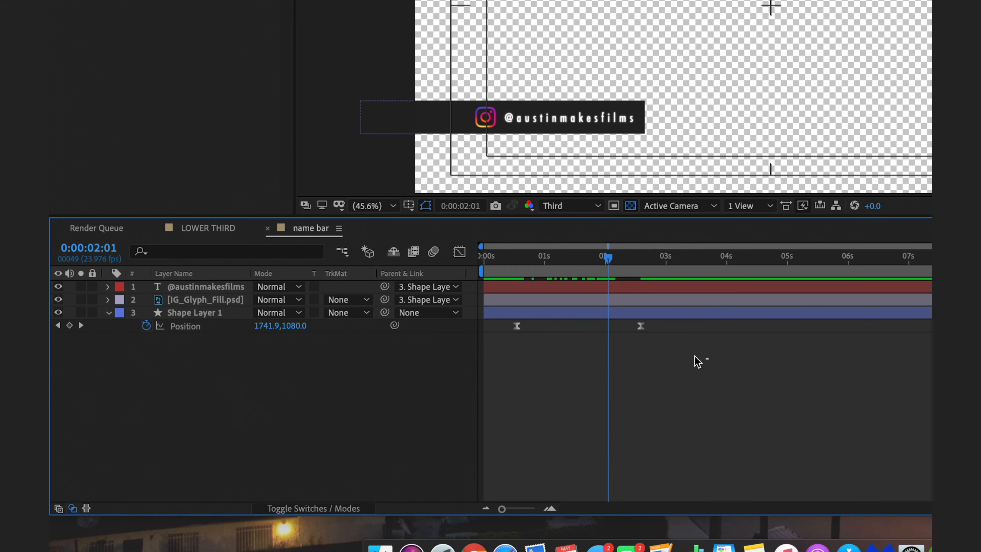
# - Display the speed graph for Shape Layer 1's two Position keyframes in the name bar composition
pyautogui.moveTo(707, 361); pyautogui.dragTo(500, 326)
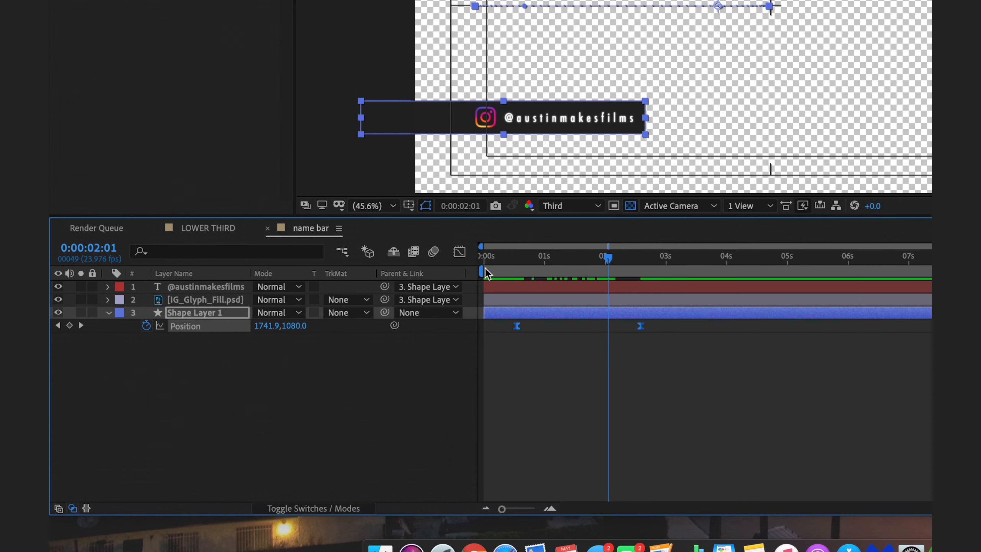
pyautogui.click(459, 252)
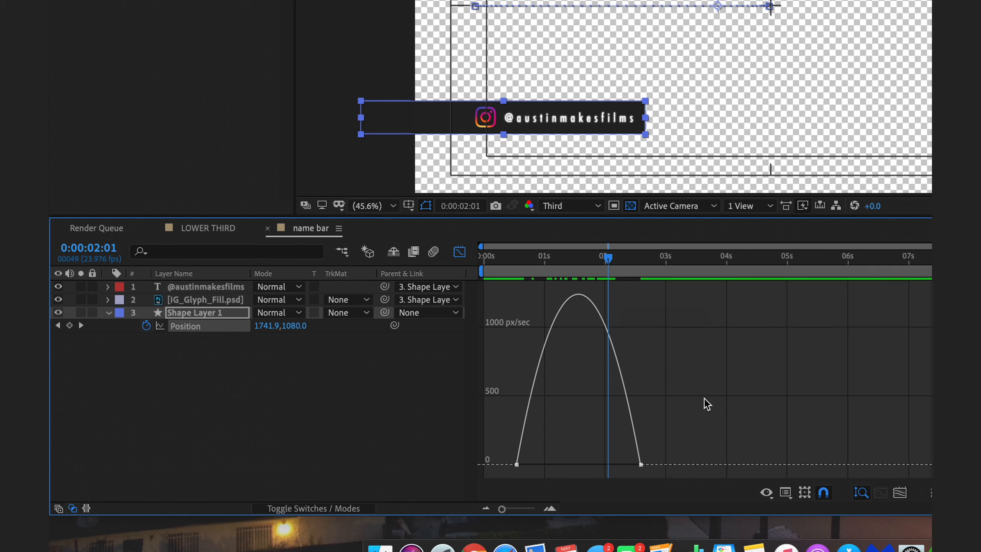
pyautogui.moveTo(595, 255); pyautogui.dragTo(661, 260)
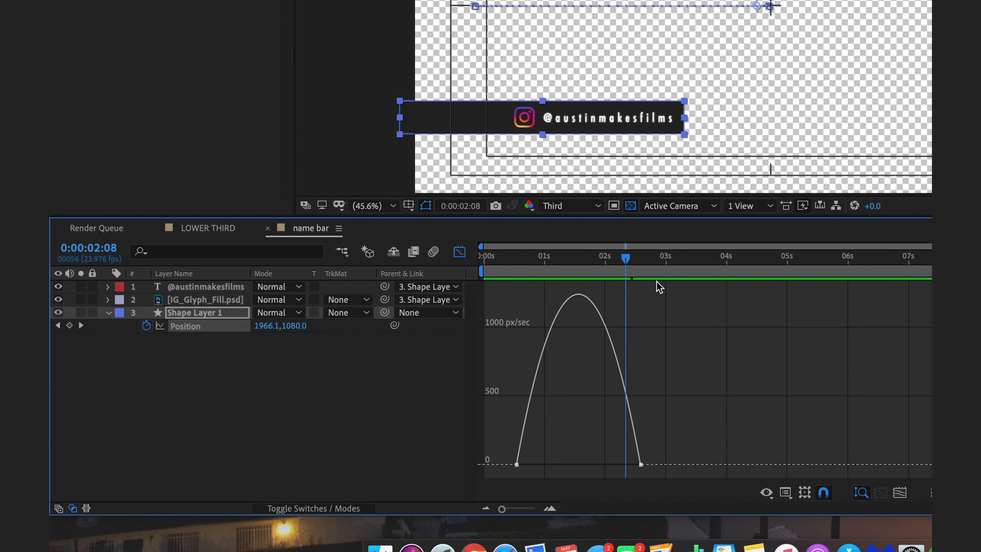
pyautogui.click(786, 495)
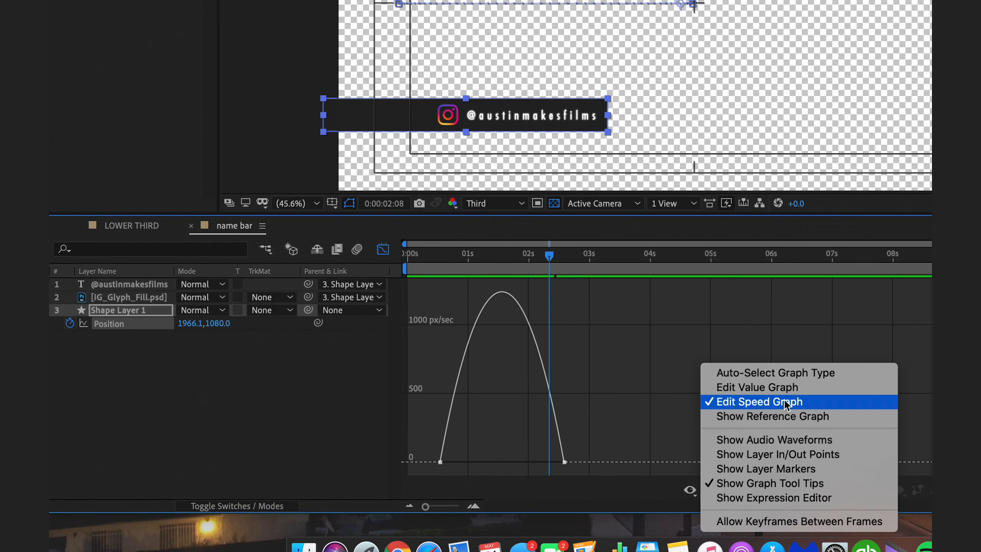
pyautogui.click(582, 413)
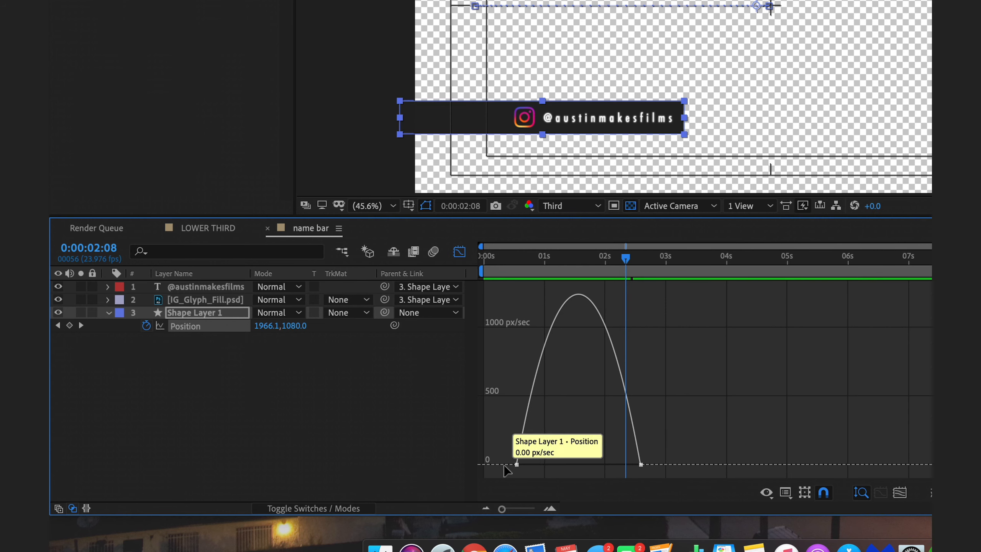
# - Lengthen the last Position keyframe's incoming ease in the speed graph so the bar starts fast and settles slowly, and leave the graph view
pyautogui.click(517, 268)
pyautogui.moveTo(517, 269); pyautogui.dragTo(643, 268)
pyautogui.moveTo(749, 399); pyautogui.dragTo(625, 474)
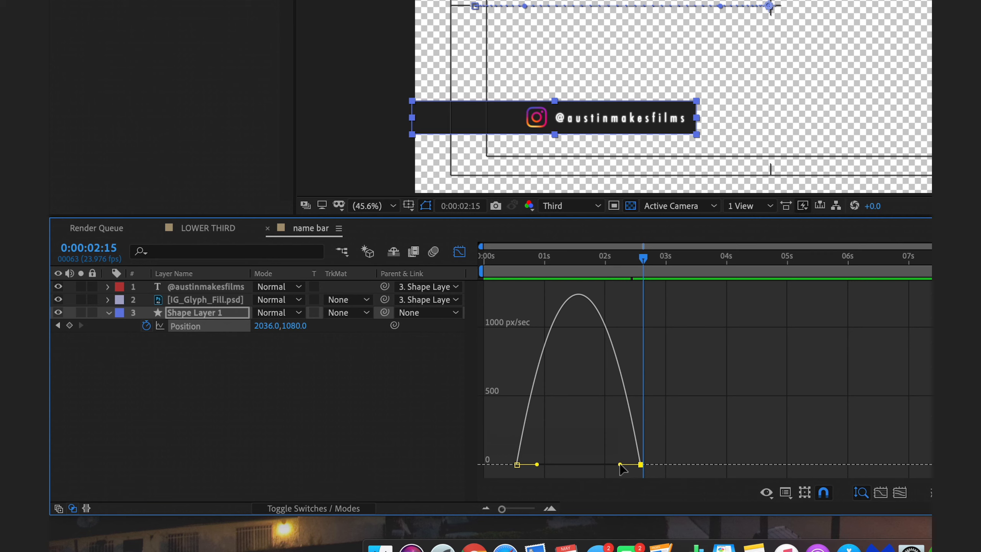
pyautogui.moveTo(620, 464); pyautogui.dragTo(561, 465)
pyautogui.click(460, 251)
# - Play back the name bar composition from the start twice to check the reshaped easing
pyautogui.press('Home')
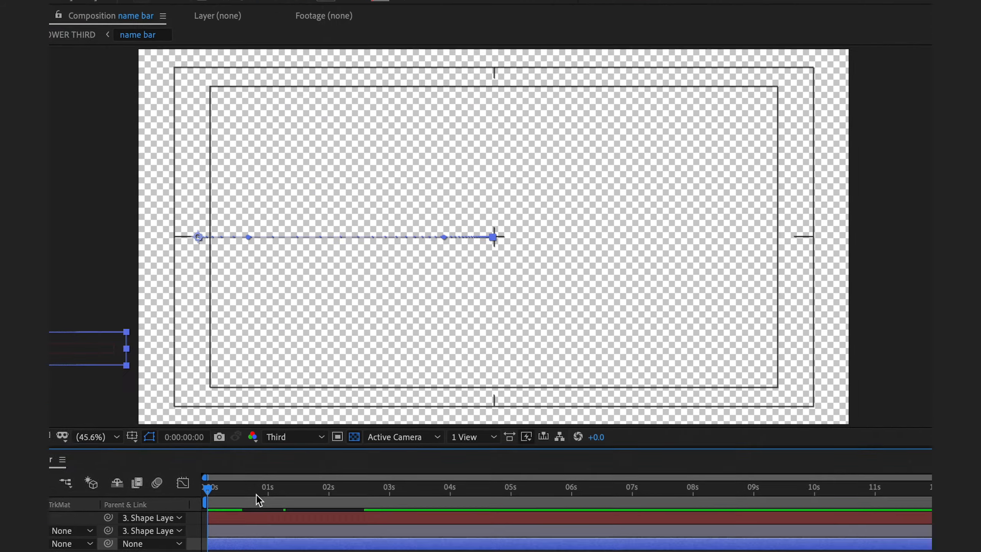
pyautogui.press('space')
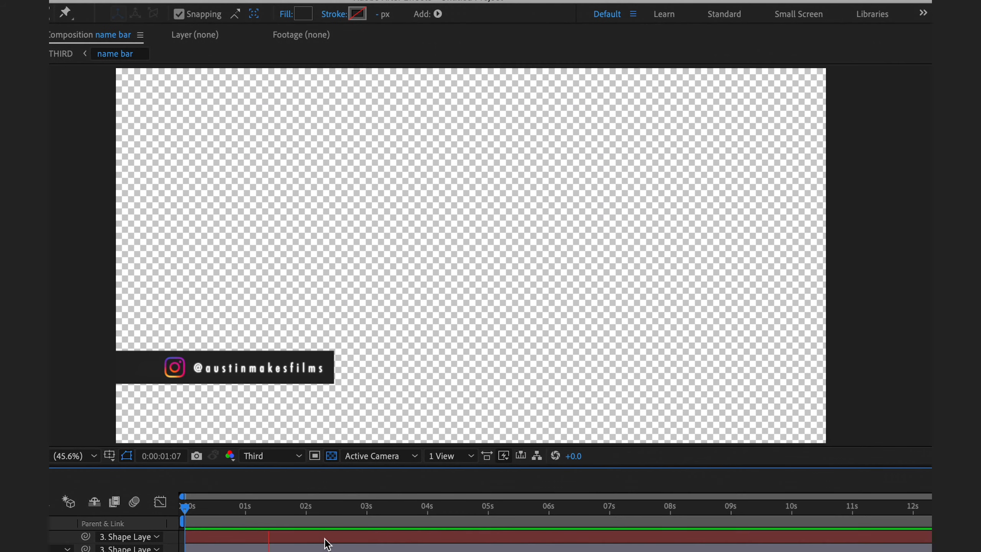
pyautogui.press('space')
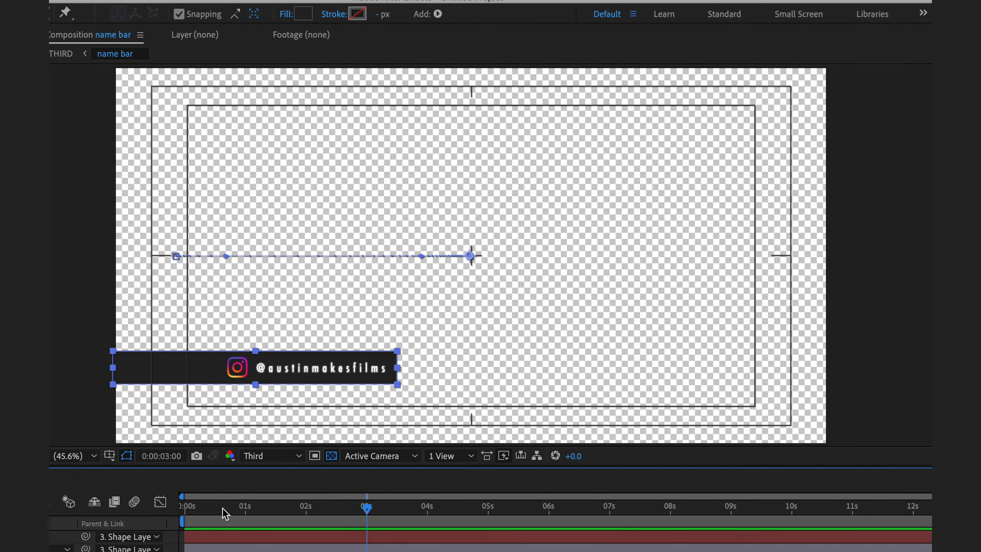
pyautogui.moveTo(219, 509); pyautogui.dragTo(52, 509)
pyautogui.press('space')
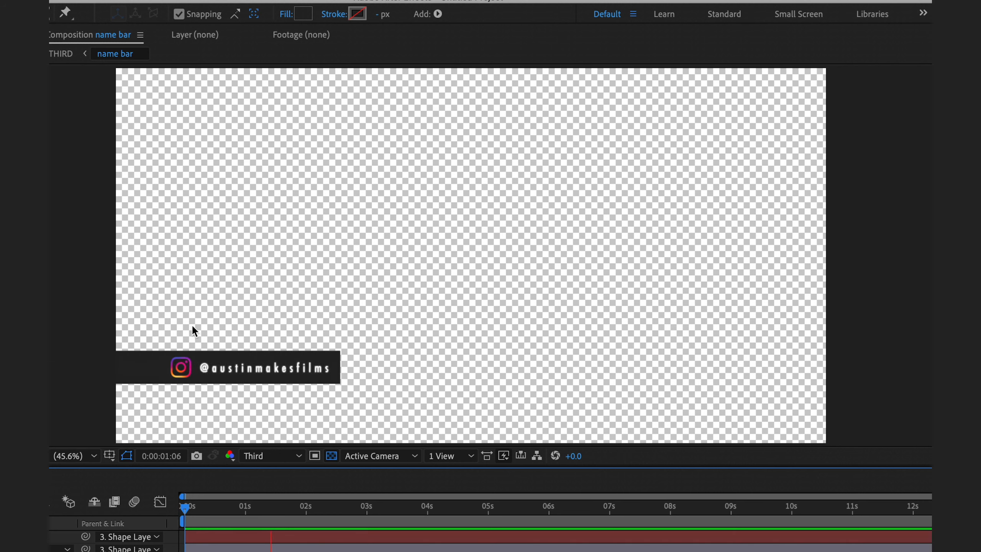
pyautogui.press('space')
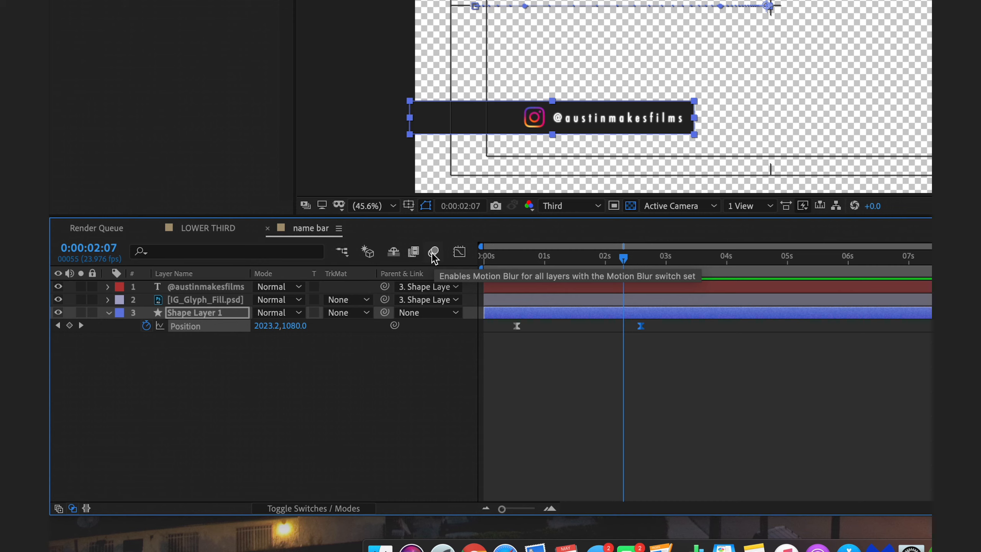
# - Enable motion blur for the name bar composition and for its text, Instagram glyph and shape layers
pyautogui.click(434, 251)
pyautogui.click(434, 251)
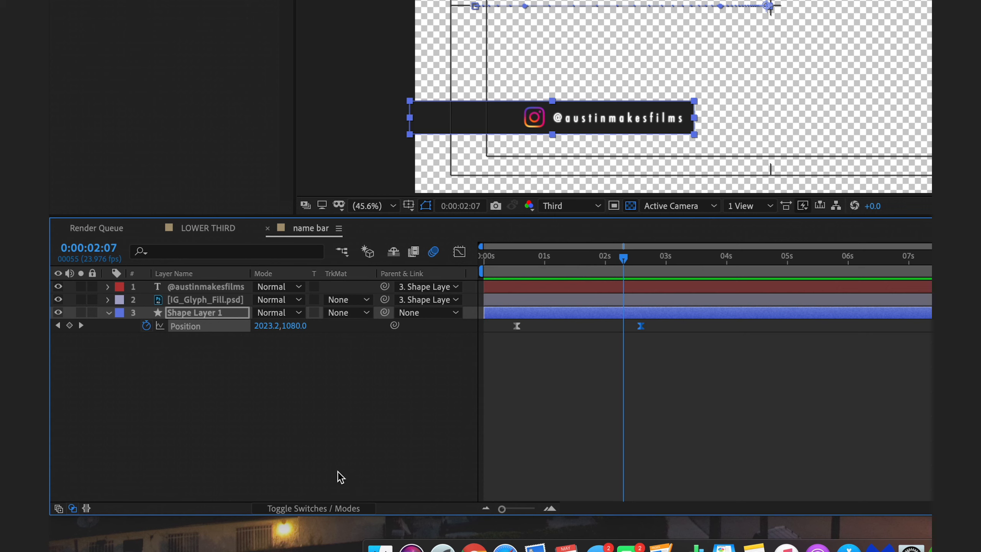
pyautogui.click(330, 509)
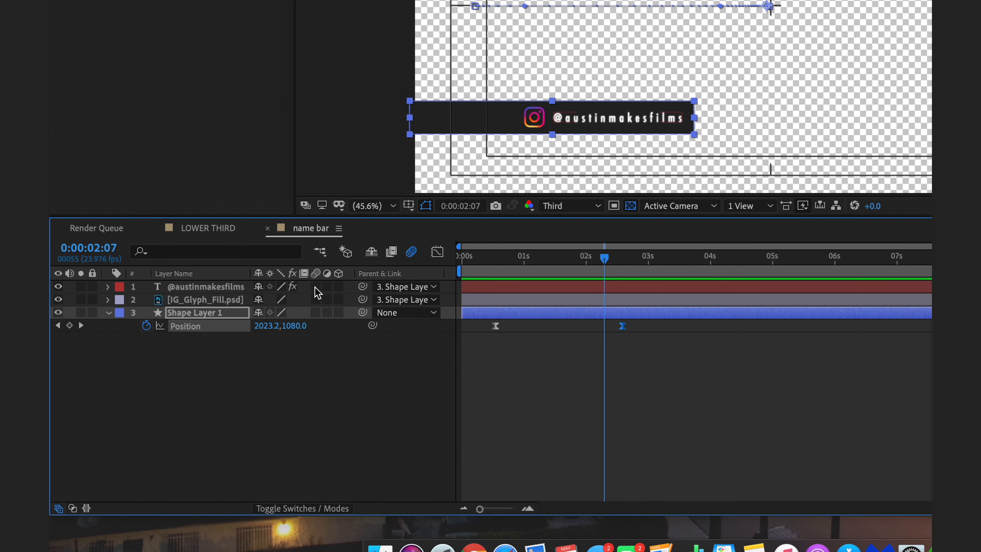
pyautogui.moveTo(316, 287); pyautogui.dragTo(315, 313)
# - Return to the LOWER THIRD composition and play back the motion-blurred bar sliding out behind the bubble
pyautogui.moveTo(573, 261)
pyautogui.mouseDown()
pyautogui.moveTo(502, 258)
pyautogui.moveTo(572, 259)
pyautogui.mouseUp()
pyautogui.click(182, 231)
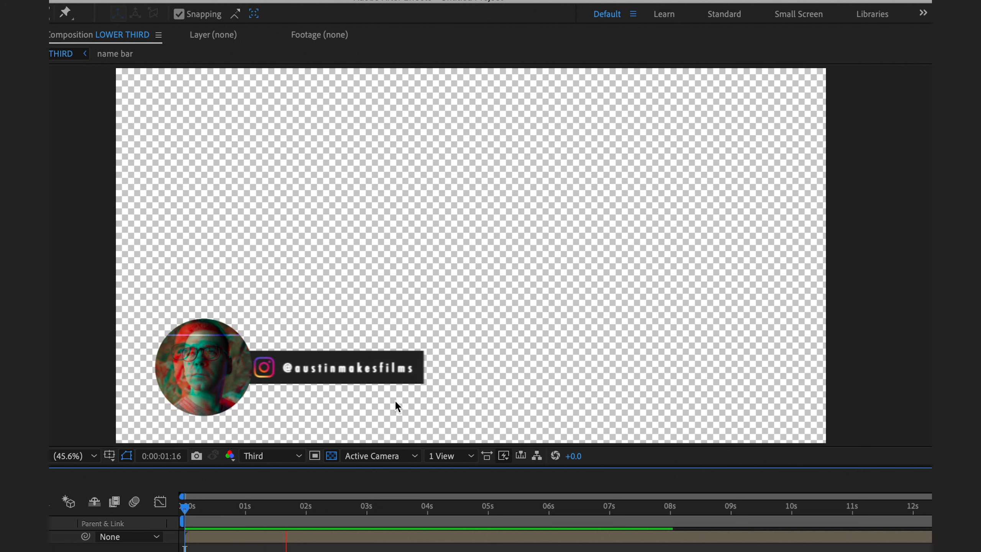
pyautogui.press('space')
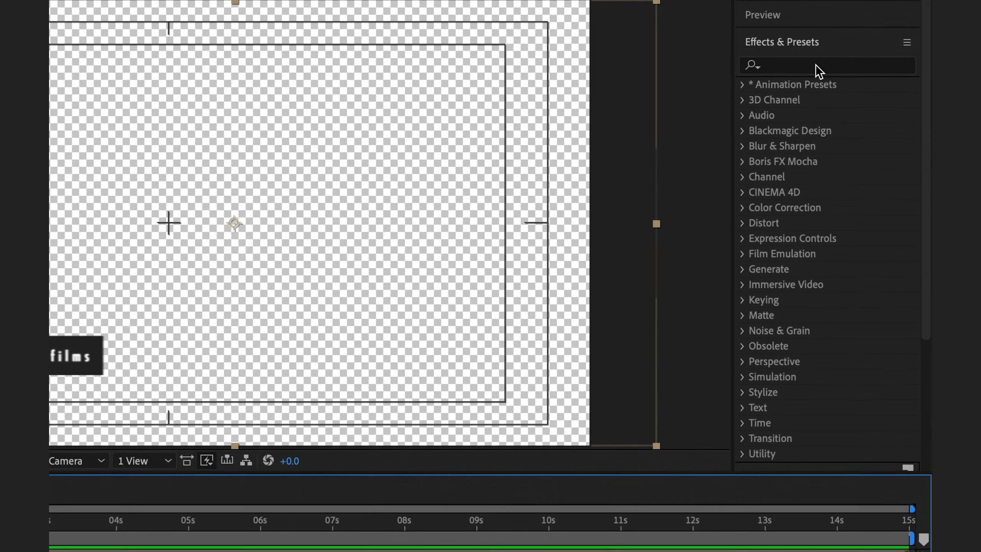
# - Find the Set Channels effect and apply it to the name bar layer in LOWER THIRD
pyautogui.click(885, 99)
pyautogui.write('set ')
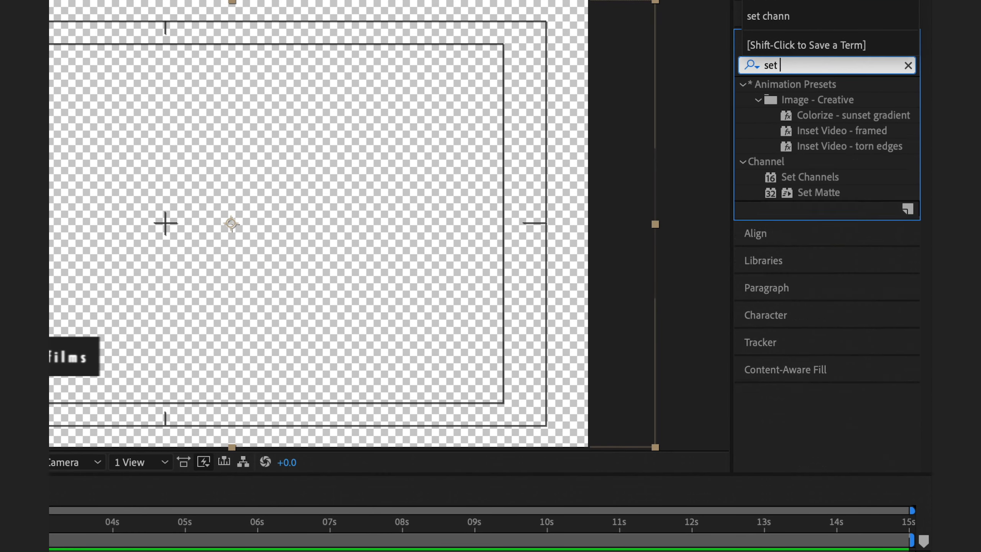
pyautogui.write('chann')
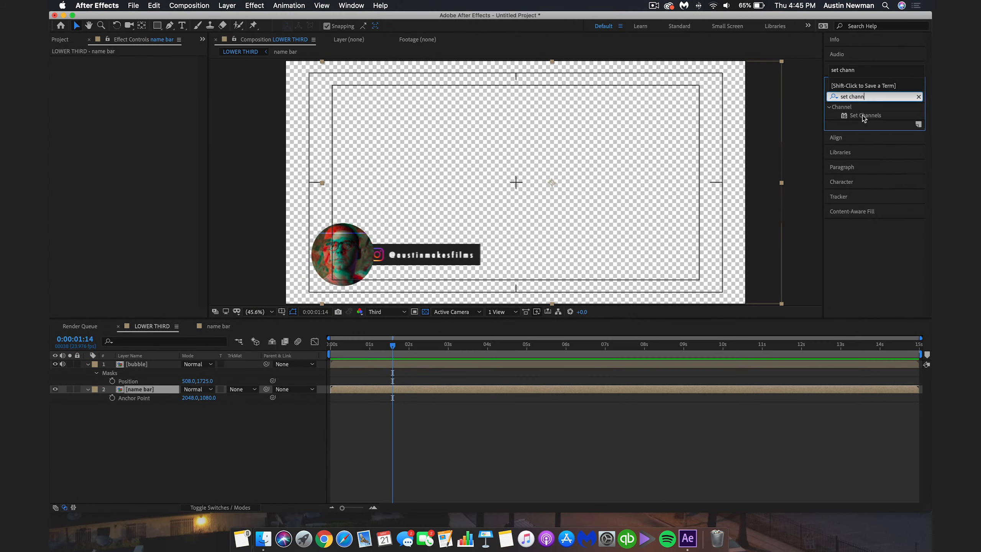
pyautogui.click(863, 116)
pyautogui.moveTo(207, 339); pyautogui.dragTo(158, 389)
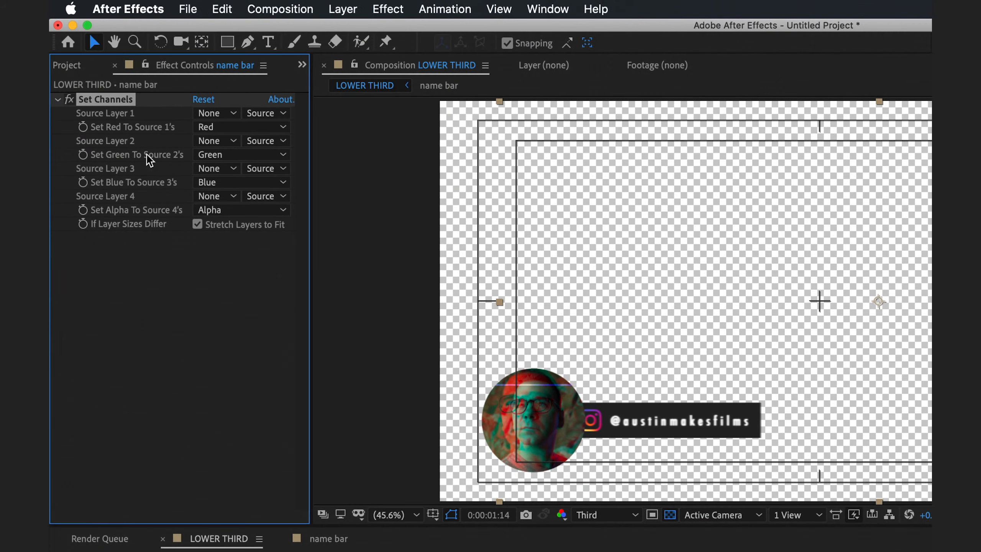
# - Set the green and blue channels of the name bar's Set Channels effect to Off, leaving only red
pyautogui.click(231, 153)
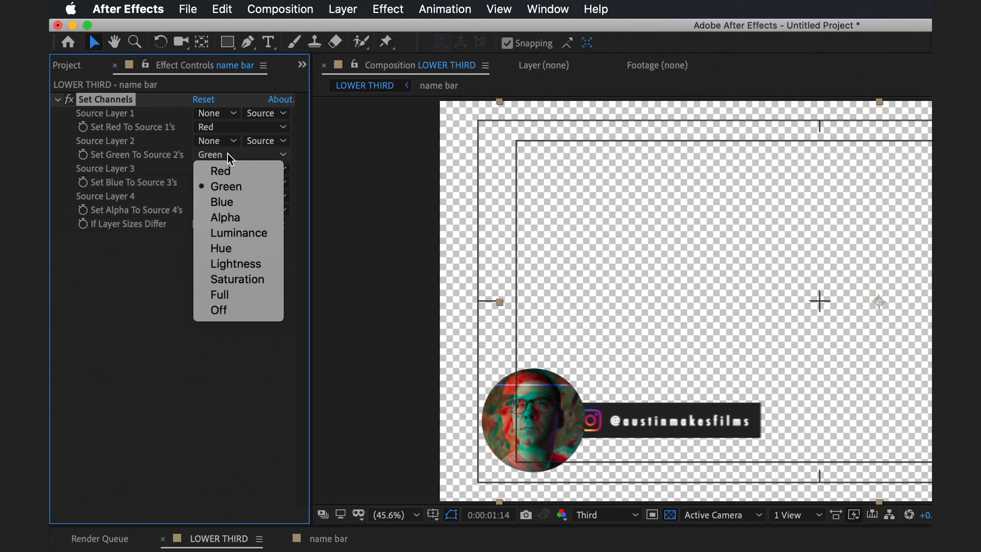
pyautogui.click(218, 308)
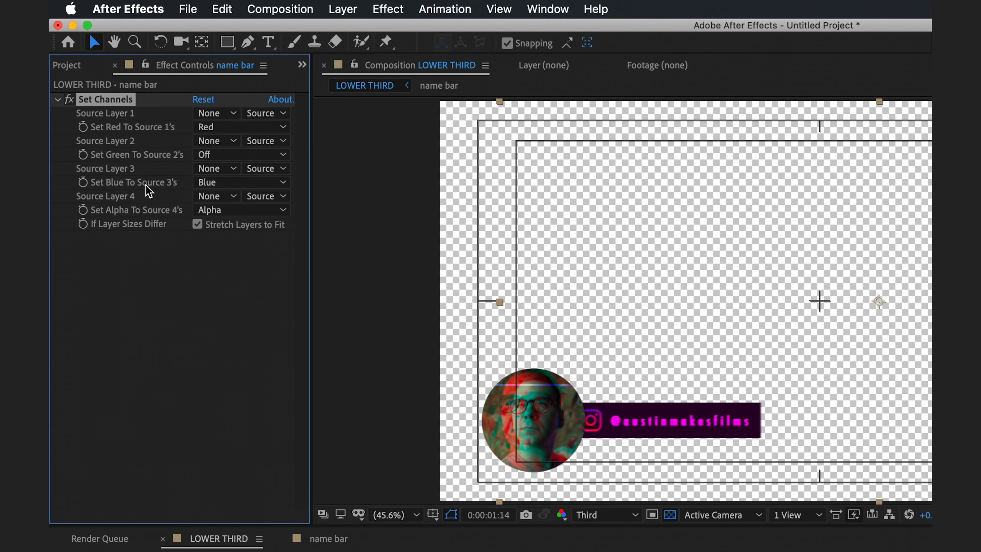
pyautogui.click(236, 182)
pyautogui.click(220, 339)
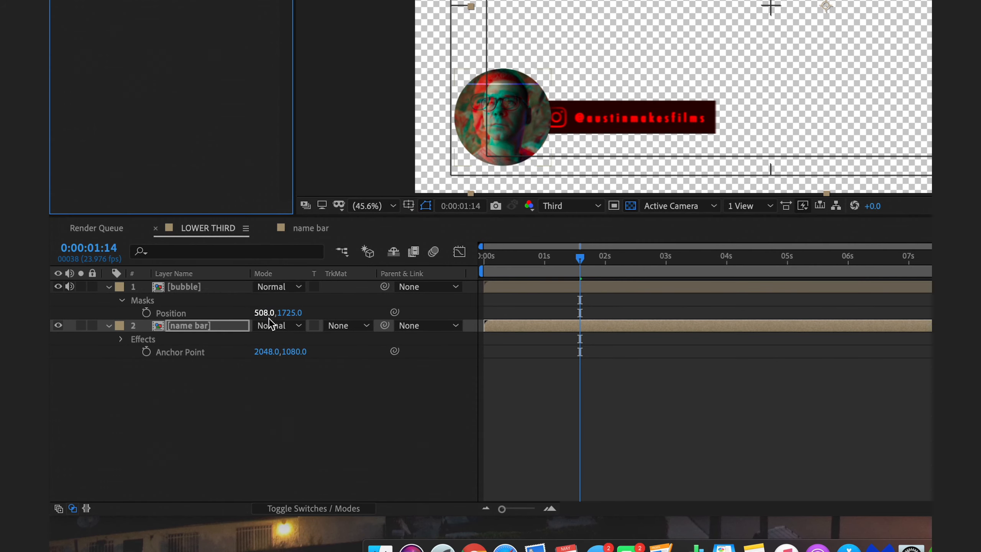
# - Change the name bar layer's blending mode to Add and duplicate the layer twice
pyautogui.click(276, 335)
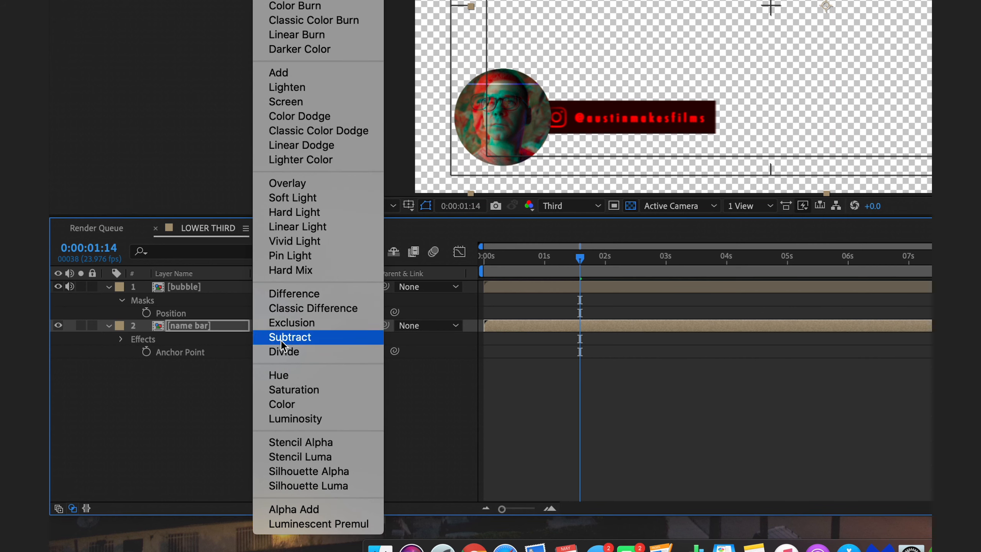
pyautogui.click(279, 73)
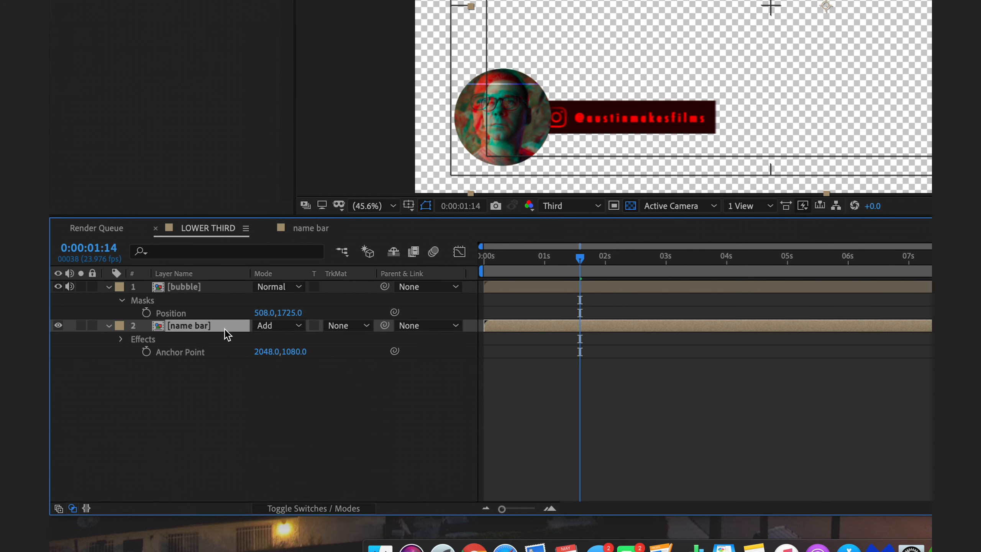
pyautogui.press('super+d')
pyautogui.press('super+d')
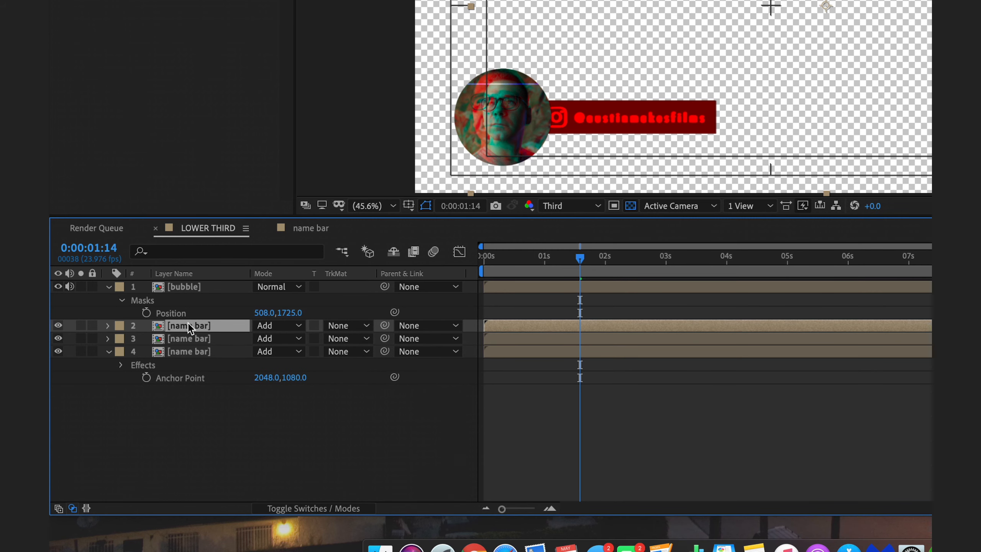
# - Rename the three name bar layers red, green and blue in order from the upper one down
pyautogui.press('Return')
pyautogui.write('red a')
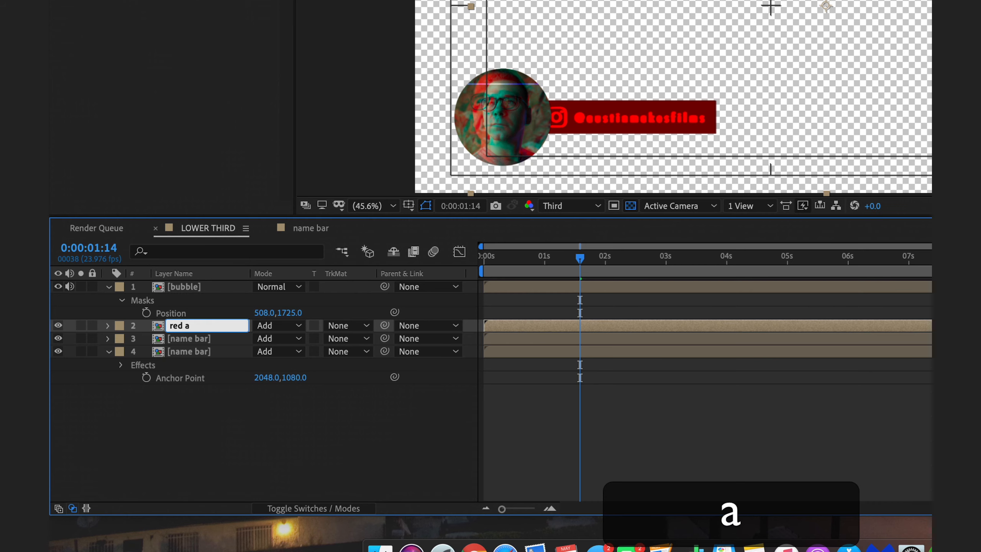
pyautogui.click(208, 338)
pyautogui.press('Return')
pyautogui.write('gree')
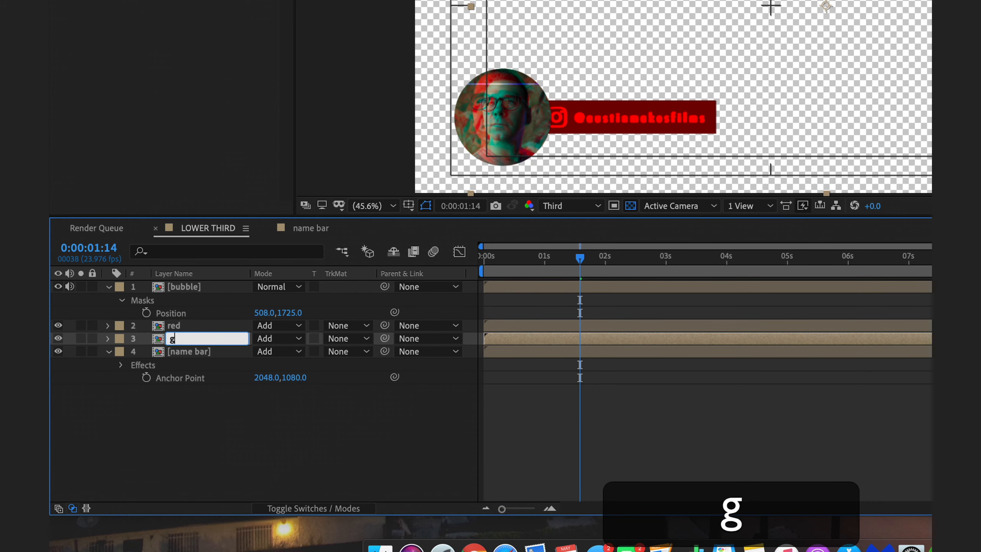
pyautogui.press('Tab')
pyautogui.write('blue')
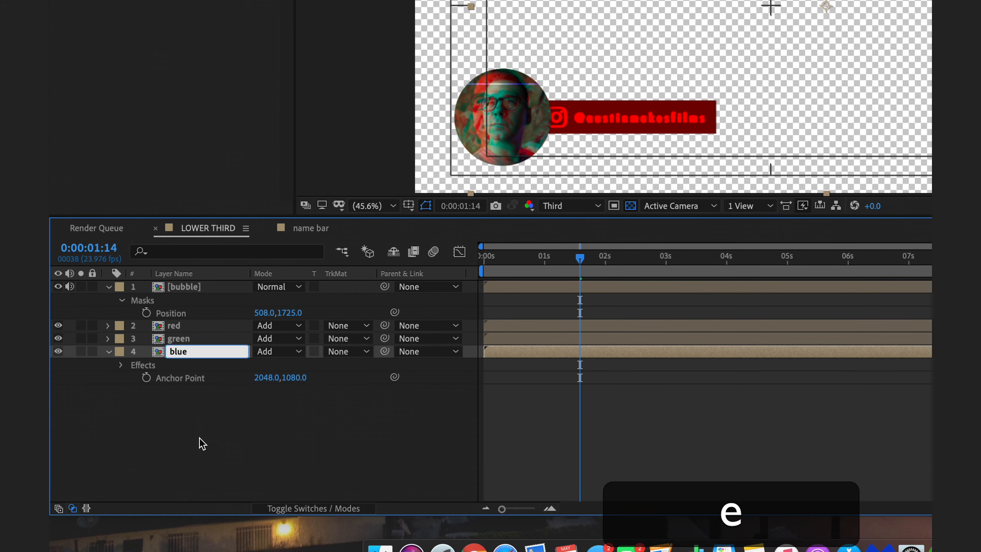
pyautogui.press('Return')
# - In the green layer's Set Channels effect, set the red channel to Off and the green channel to Green
pyautogui.click(185, 338)
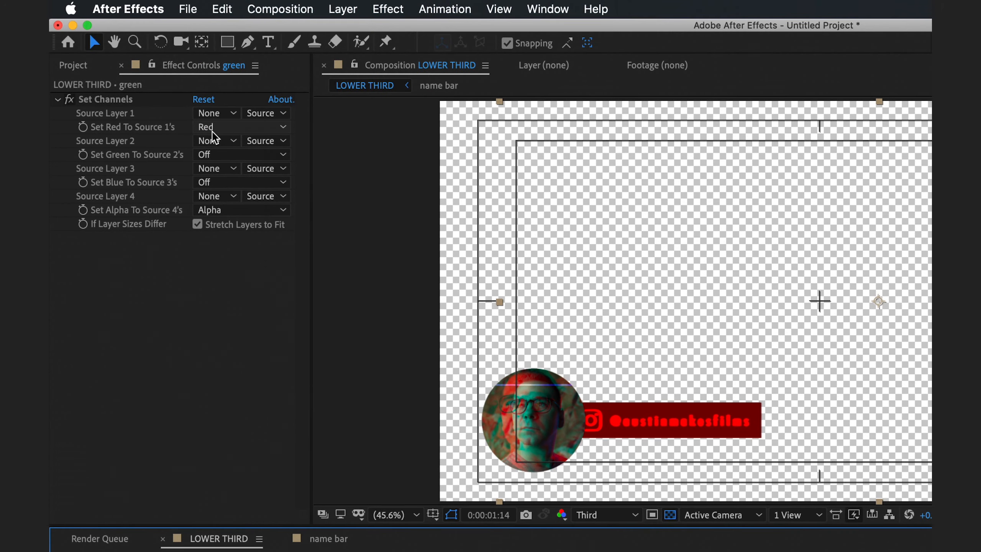
pyautogui.click(215, 127)
pyautogui.click(225, 288)
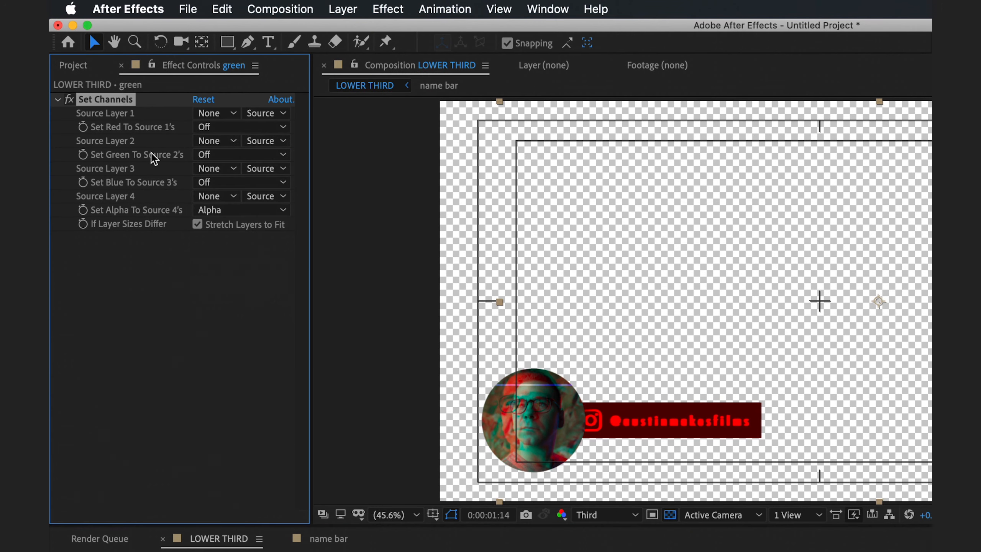
pyautogui.click(236, 154)
pyautogui.click(233, 189)
# - In the blue layer's Set Channels effect, set the blue channel to Blue and red to Off, and scrub to check the recombined bar
pyautogui.click(210, 350)
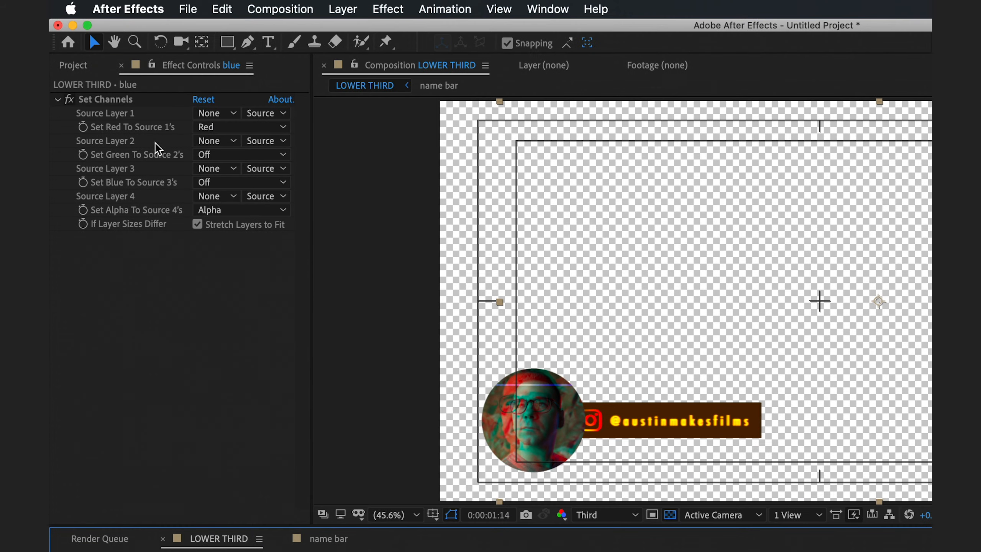
pyautogui.click(237, 183)
pyautogui.click(234, 232)
pyautogui.click(239, 127)
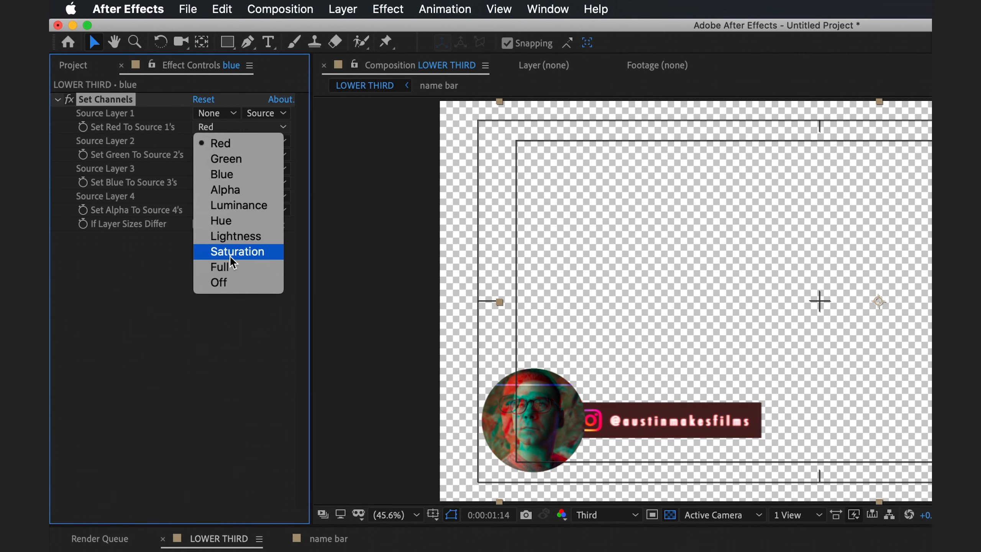
pyautogui.click(231, 281)
pyautogui.moveTo(397, 347); pyautogui.dragTo(449, 347)
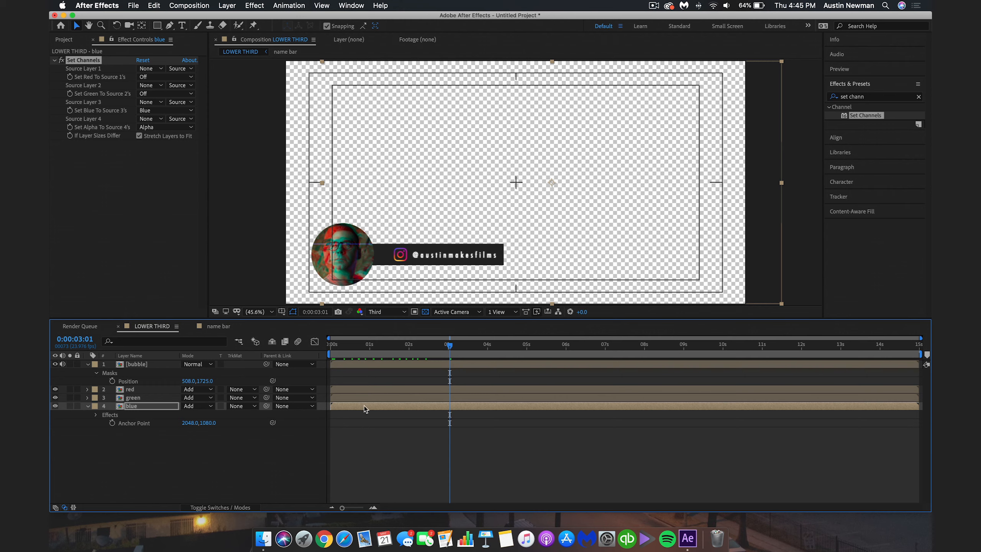
# - Offset the red layer to start at frame 2 and the green layer at frame 1, and preview the colour split
pyautogui.click(332, 346)
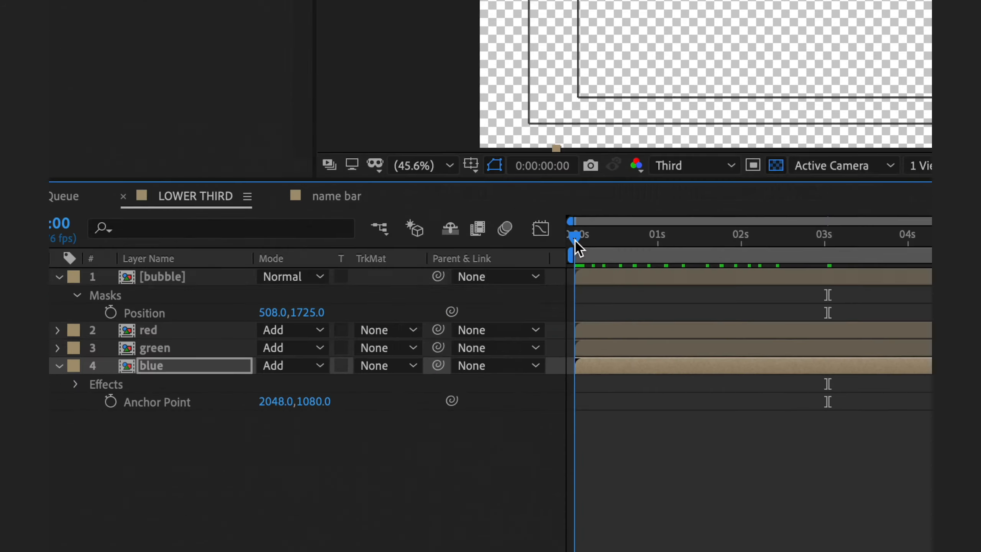
pyautogui.moveTo(576, 242); pyautogui.dragTo(583, 238)
pyautogui.click(594, 334)
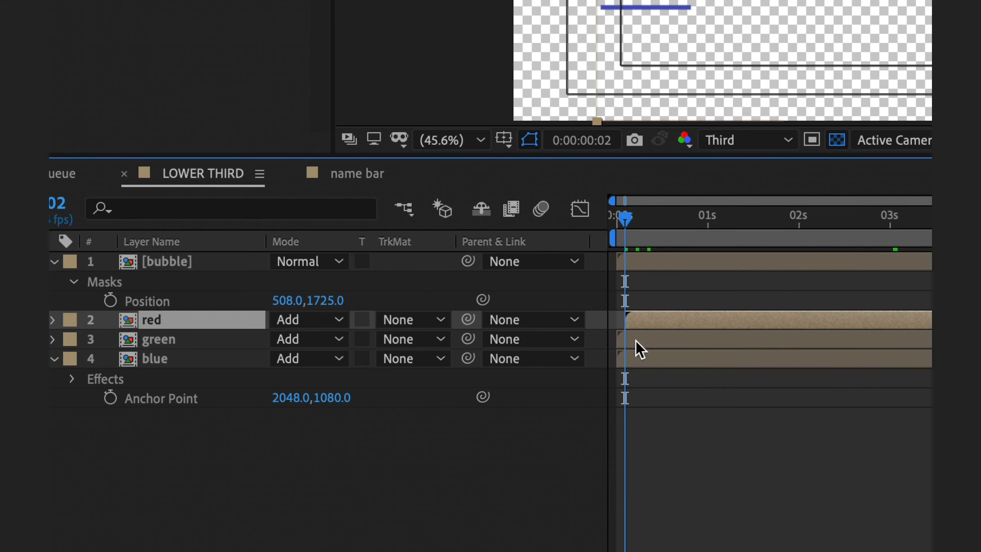
pyautogui.click(620, 219)
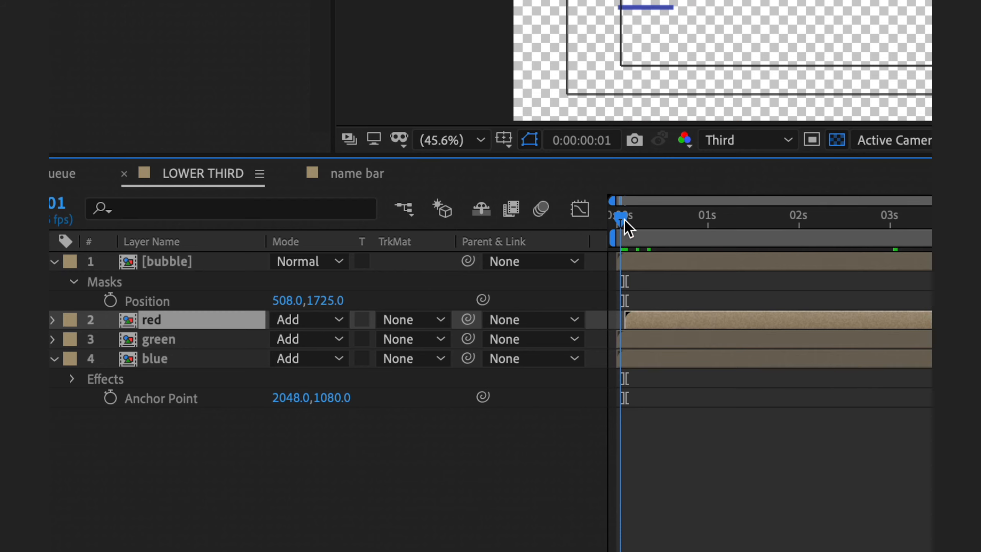
pyautogui.click(635, 343)
pyautogui.moveTo(628, 219)
pyautogui.mouseDown()
pyautogui.moveTo(606, 220)
pyautogui.moveTo(614, 214)
pyautogui.mouseUp()
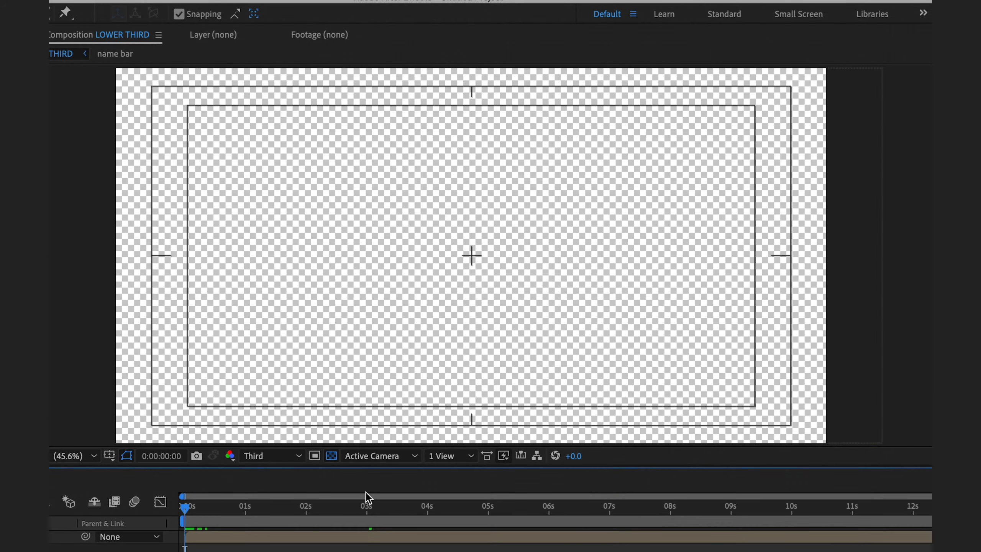
pyautogui.press('space')
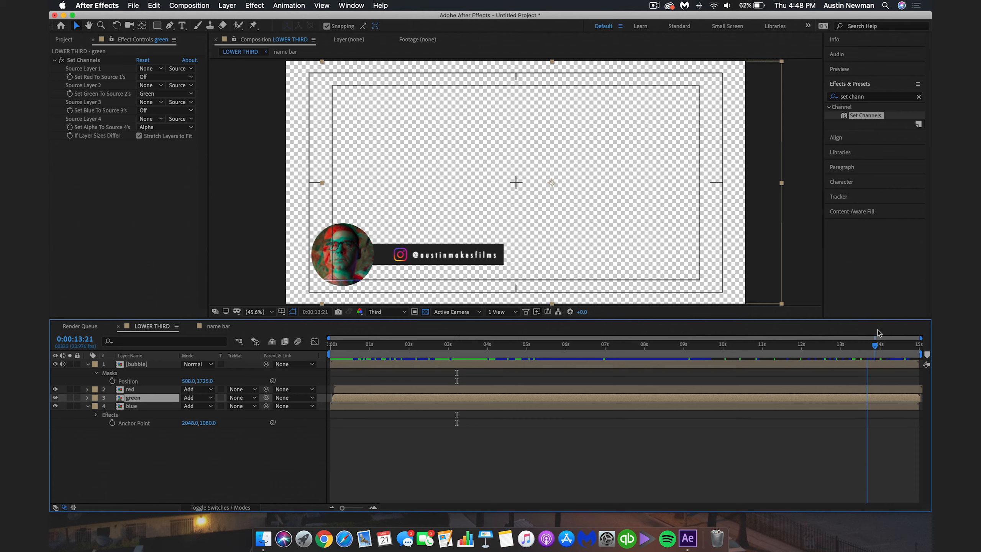
# - In the name bar composition, add Position keyframes to Shape Layer 1 at 0:00:14:11 and 0:00:12:11 for the exit
pyautogui.moveTo(921, 331); pyautogui.dragTo(898, 332)
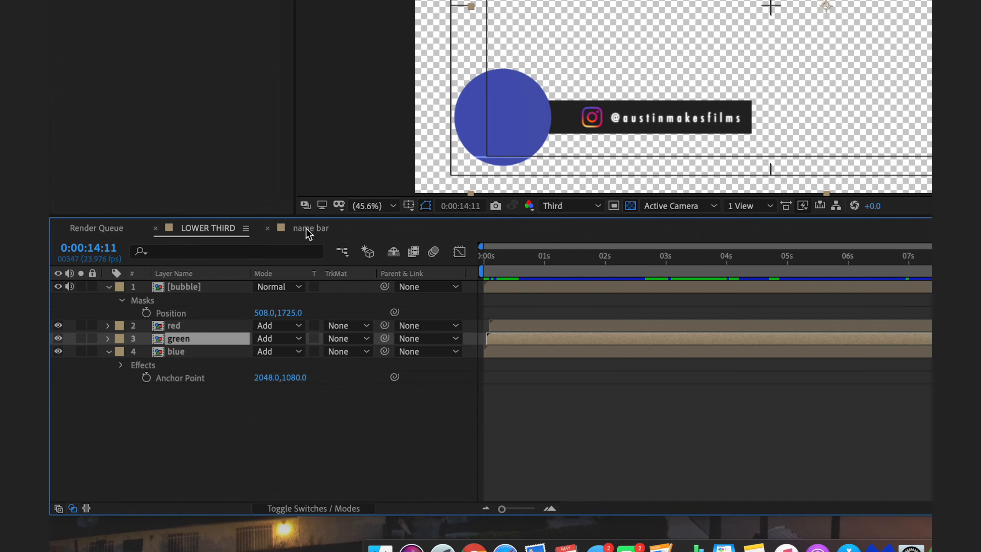
pyautogui.click(306, 228)
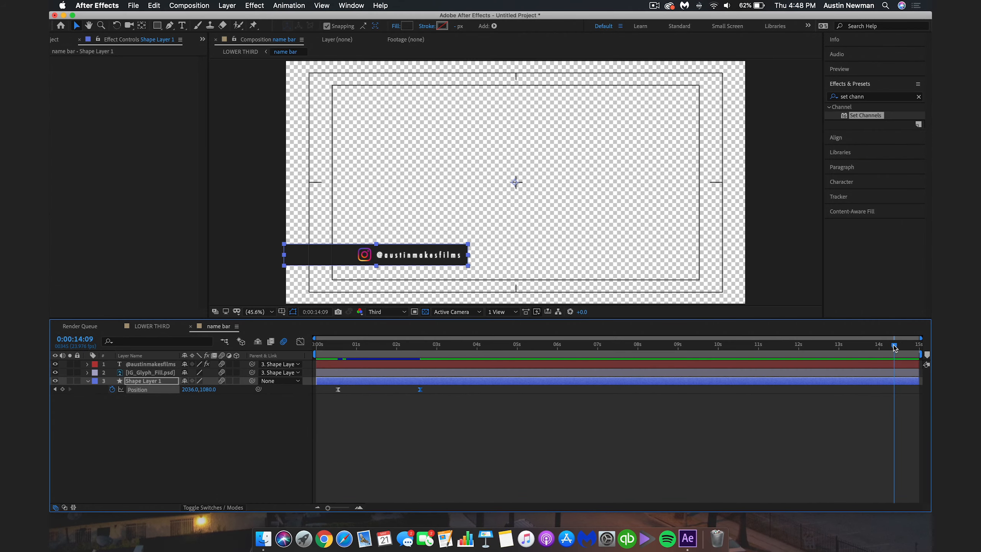
pyautogui.moveTo(894, 346); pyautogui.dragTo(898, 346)
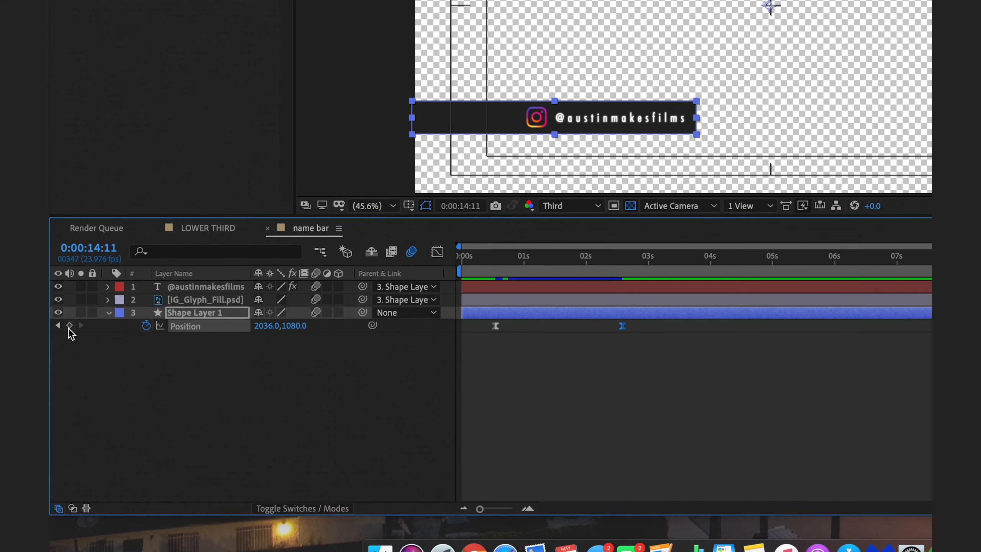
pyautogui.click(63, 389)
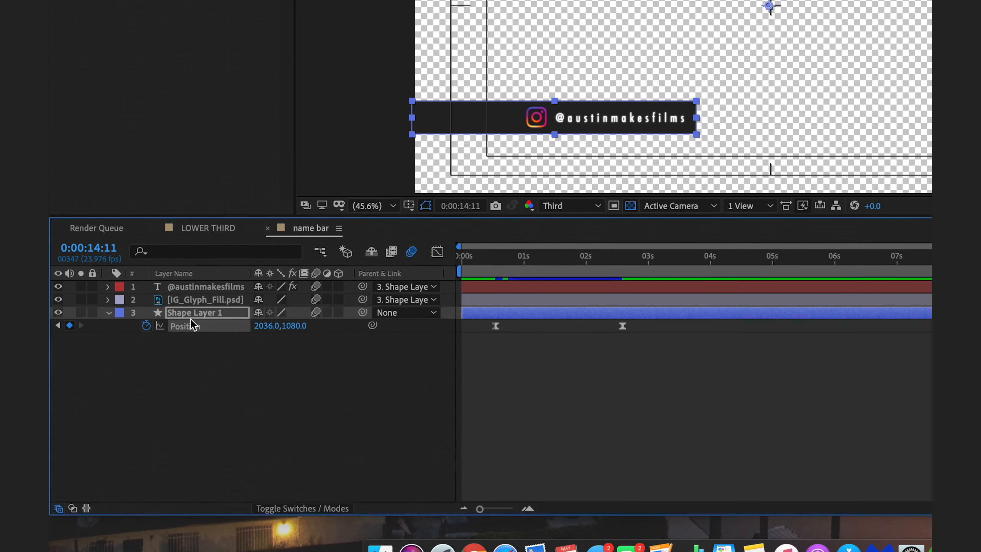
pyautogui.click(213, 314)
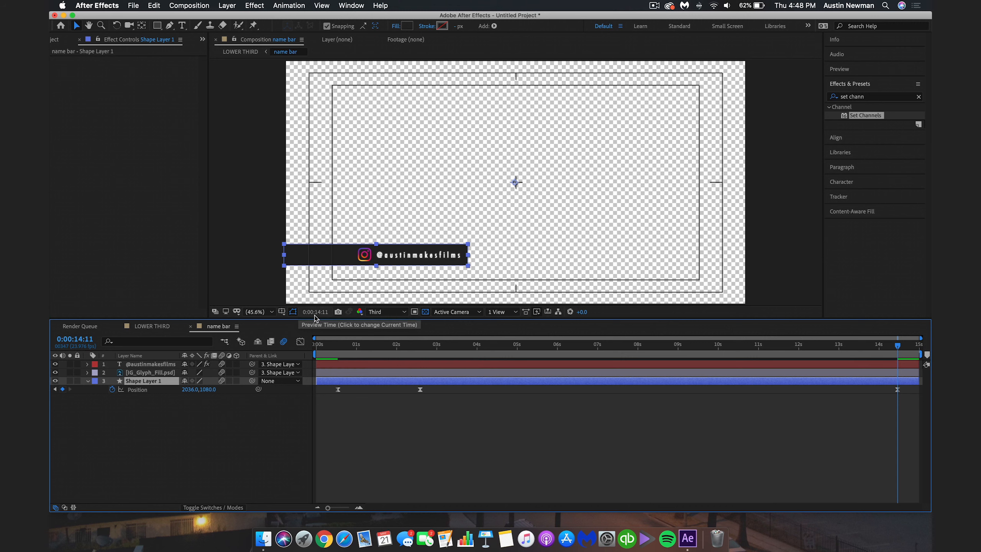
pyautogui.moveTo(896, 345); pyautogui.dragTo(814, 364)
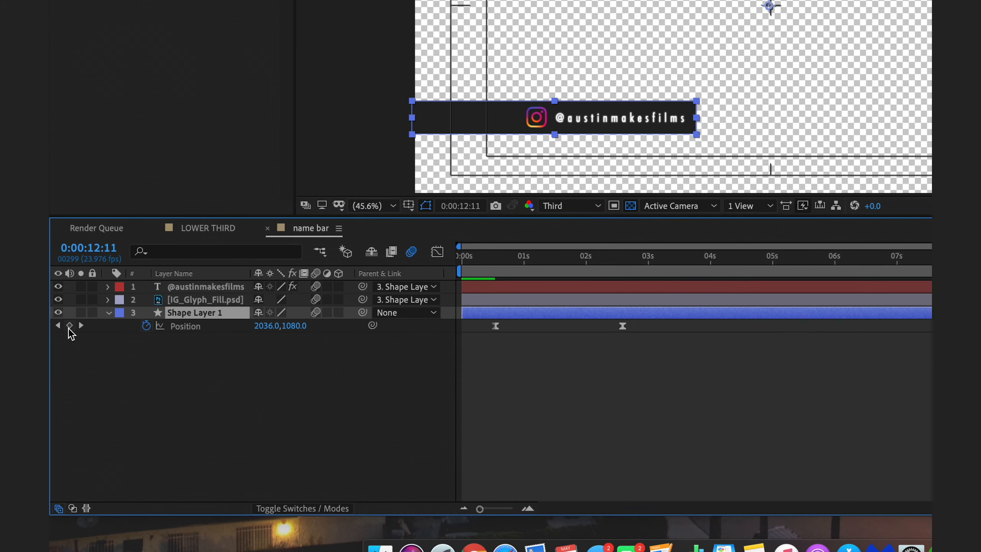
pyautogui.click(70, 327)
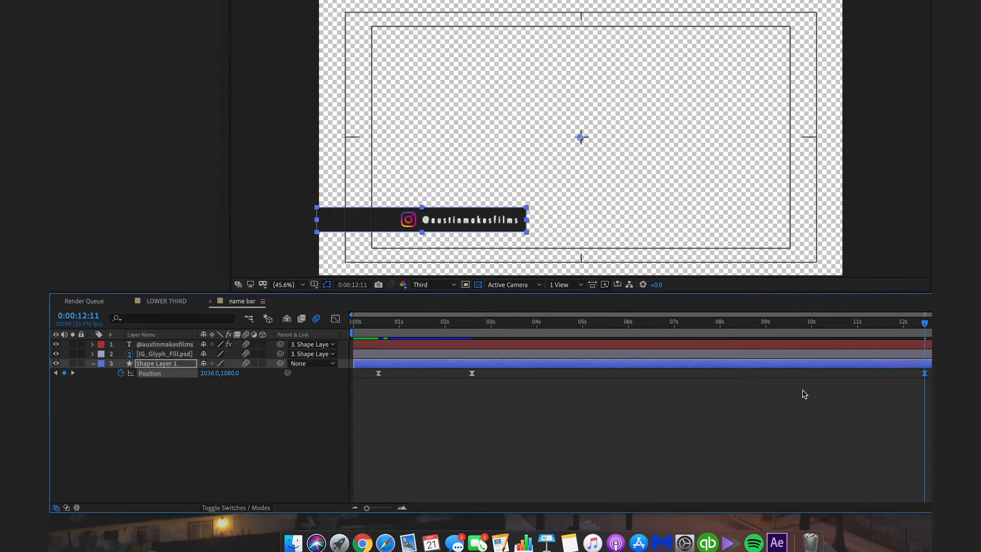
# - At the 0:00:14:11 keyframe, set Shape Layer 1's Position to 331, 1080 so the bar exits the frame
pyautogui.press('k')
pyautogui.click(898, 390)
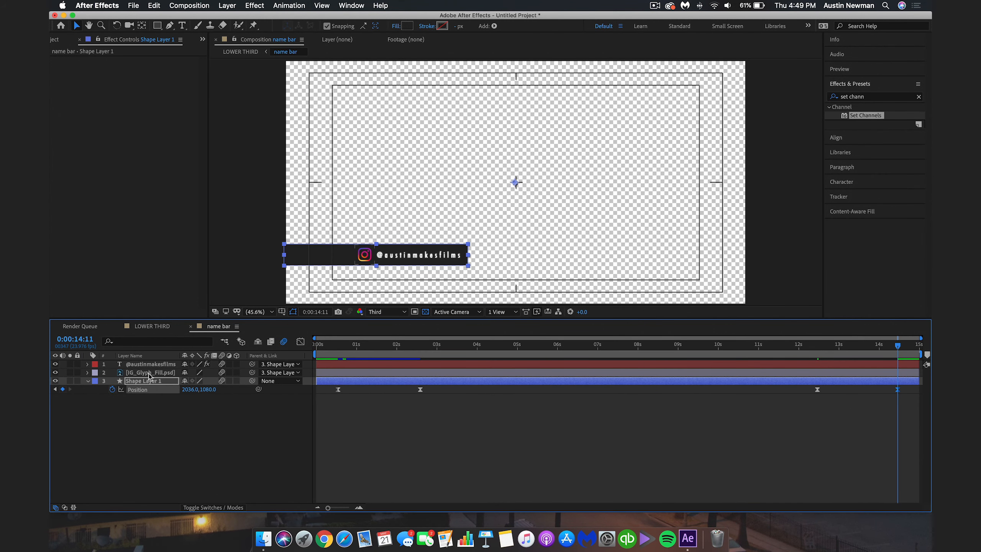
pyautogui.moveTo(195, 391); pyautogui.dragTo(51, 388)
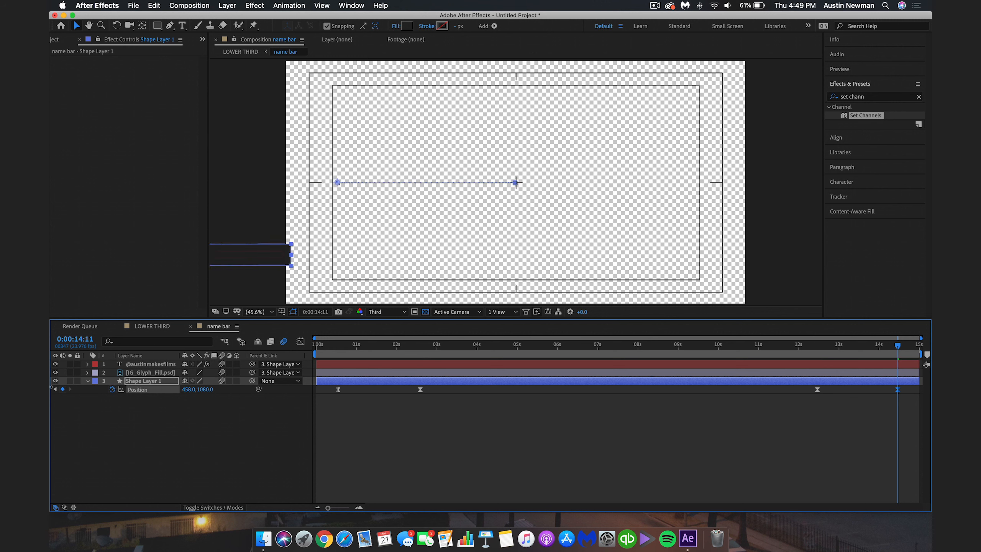
pyautogui.moveTo(189, 391); pyautogui.dragTo(173, 391)
# - Lengthen the outgoing ease of the 0:00:12:11 Position keyframe in the speed graph, and preview the bar's exit
pyautogui.moveTo(913, 417); pyautogui.dragTo(788, 388)
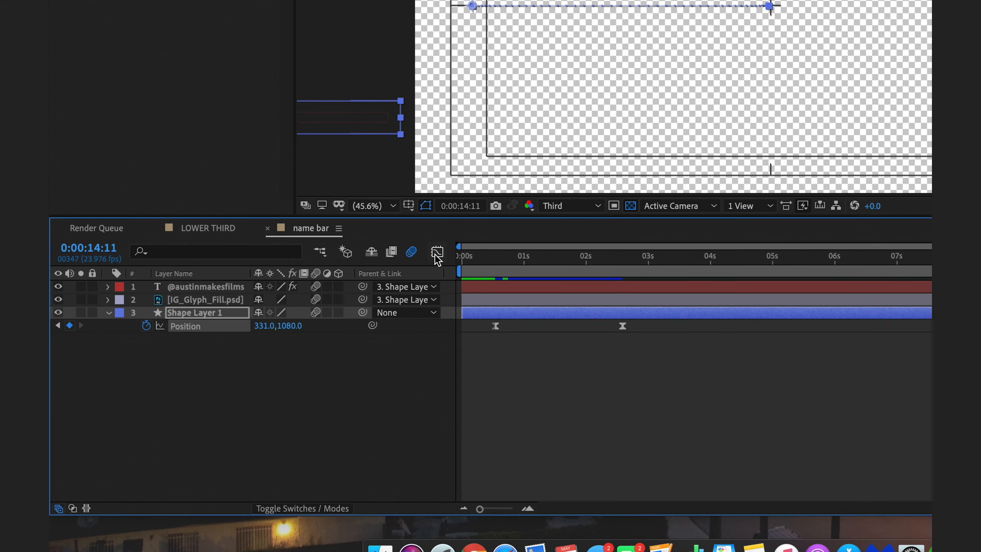
pyautogui.click(300, 340)
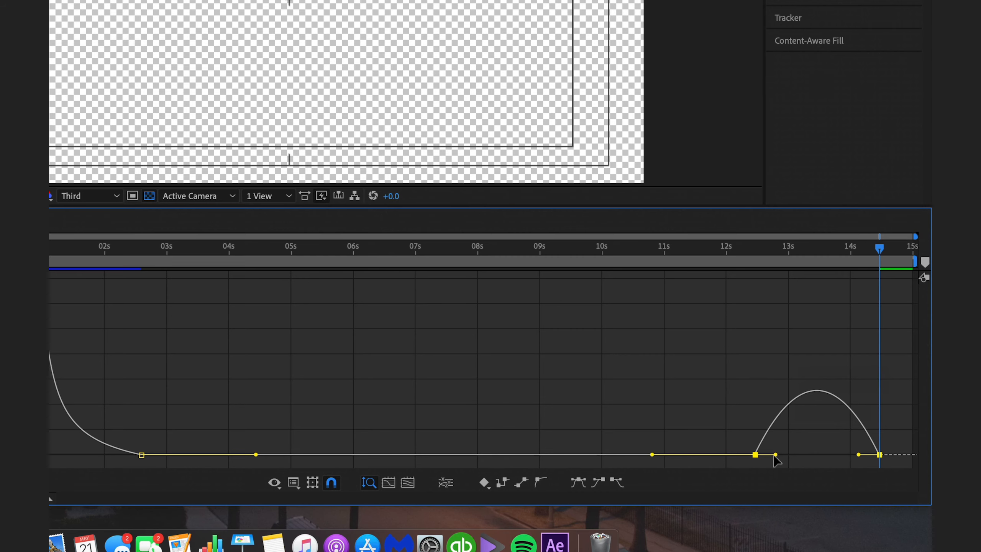
pyautogui.moveTo(776, 455); pyautogui.dragTo(836, 454)
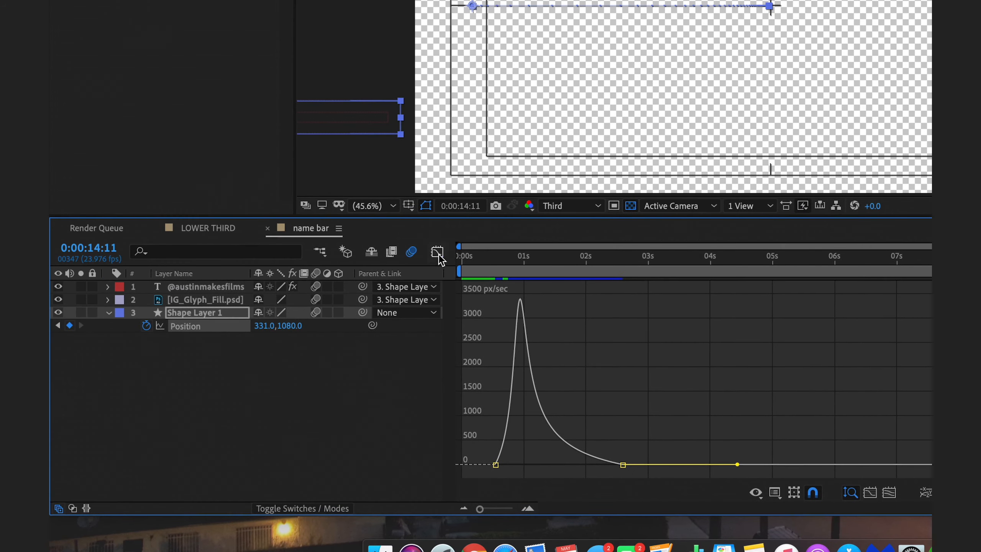
pyautogui.click(437, 251)
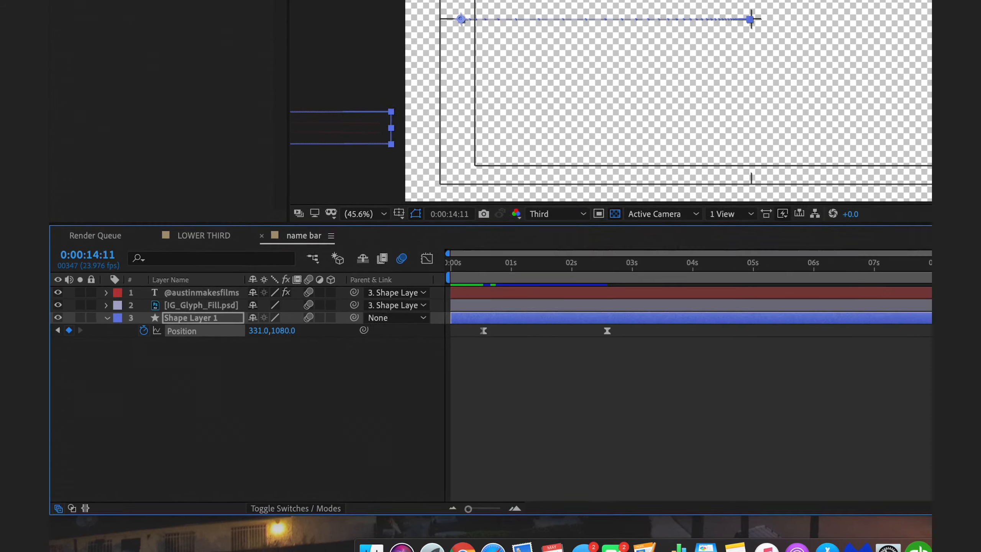
pyautogui.press('space')
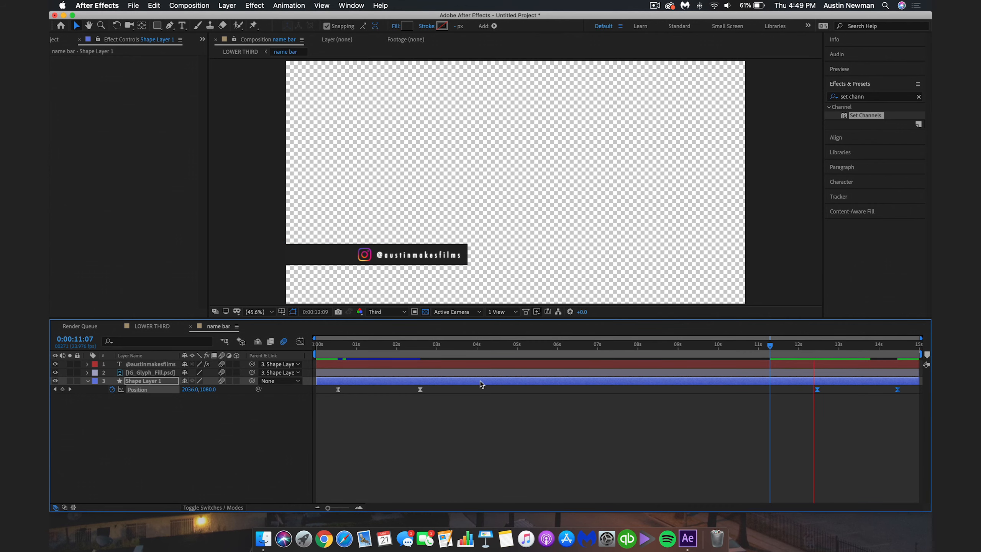
pyautogui.press('space')
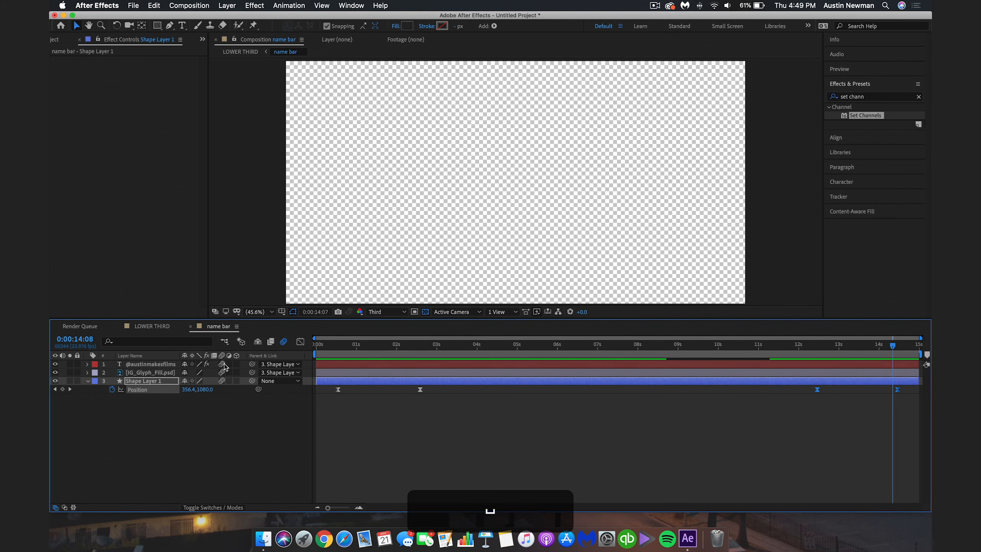
# - Preview the LOWER THIRD composition from the start and check the split bar with the transparency grid off and on
pyautogui.click(159, 329)
pyautogui.moveTo(656, 345); pyautogui.dragTo(323, 356)
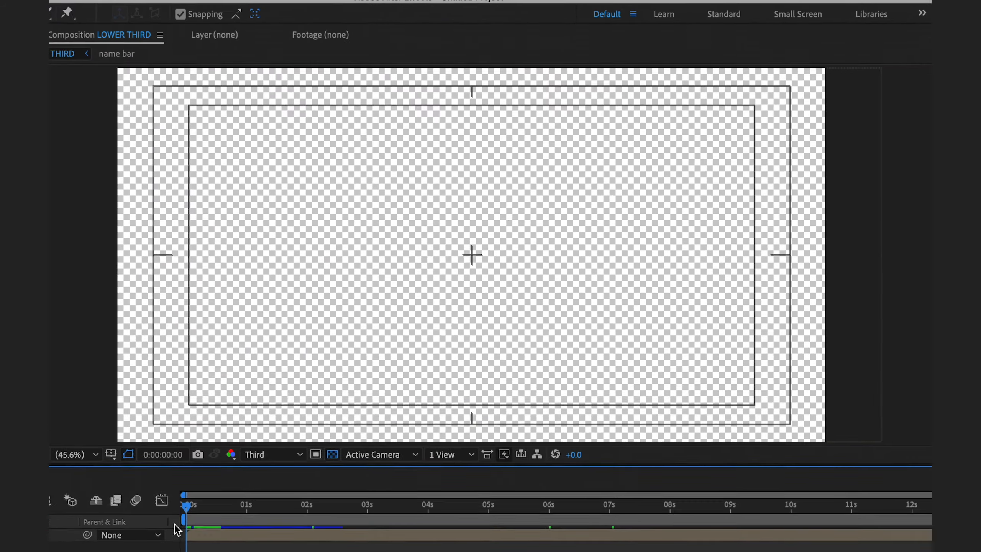
pyautogui.moveTo(175, 524); pyautogui.dragTo(980, 544)
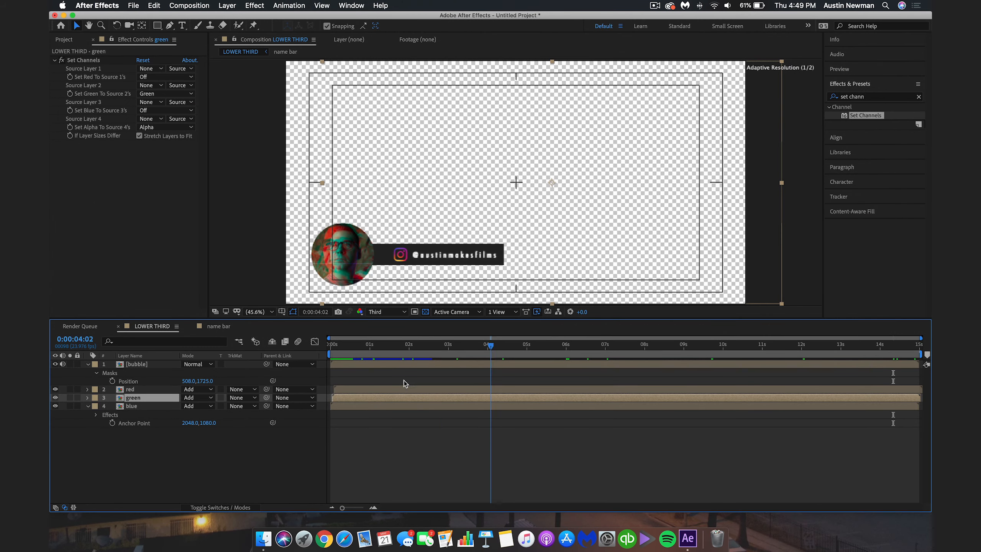
pyautogui.press('space')
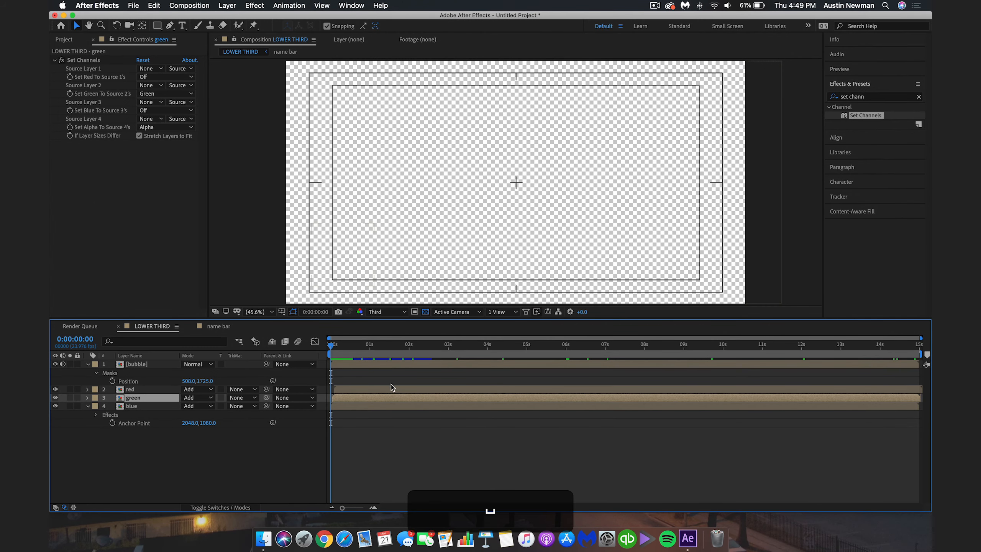
pyautogui.press('space')
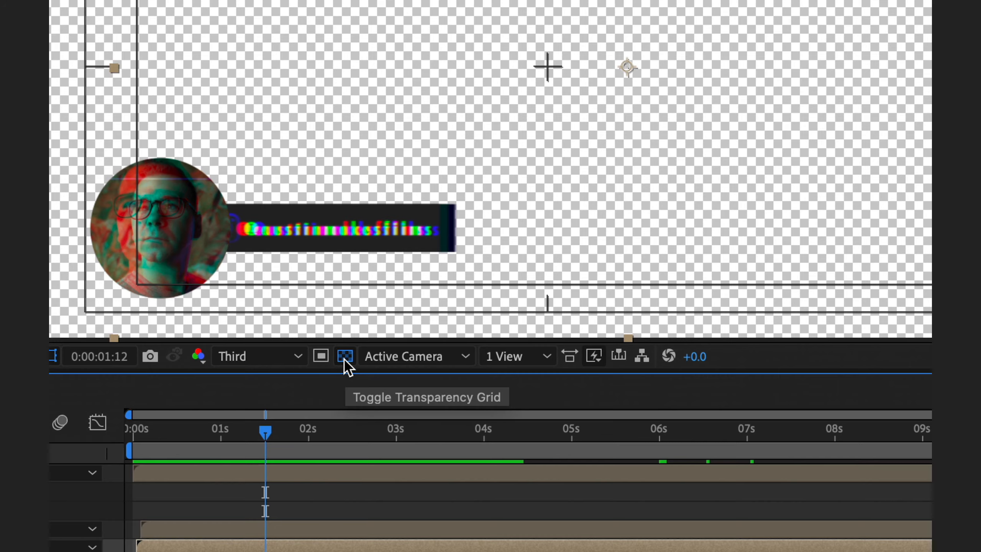
pyautogui.click(344, 358)
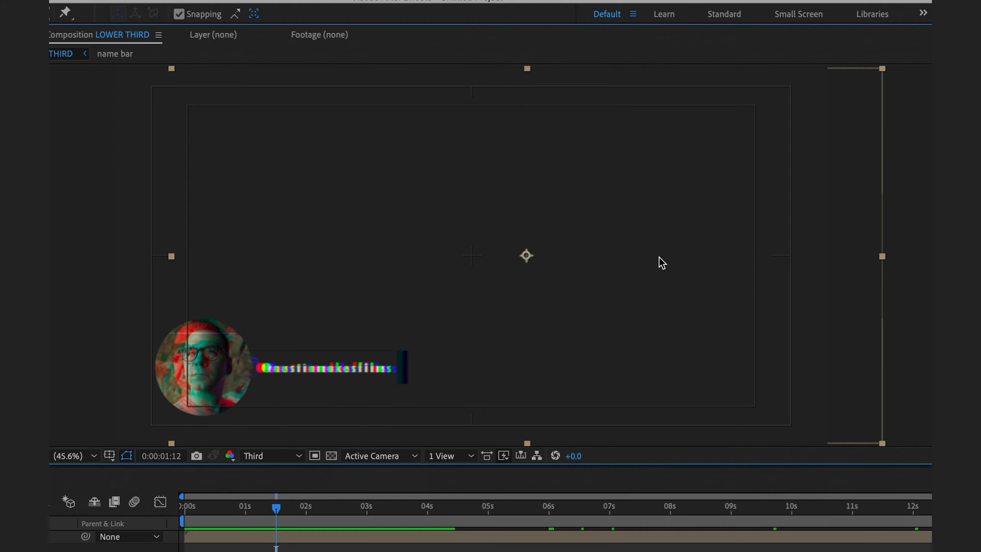
pyautogui.click(332, 456)
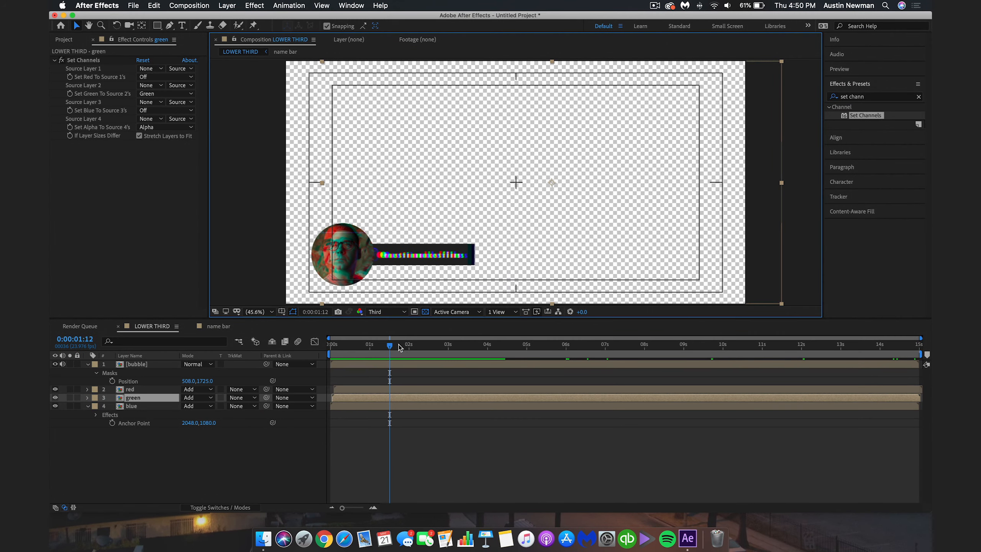
pyautogui.moveTo(400, 348); pyautogui.dragTo(519, 344)
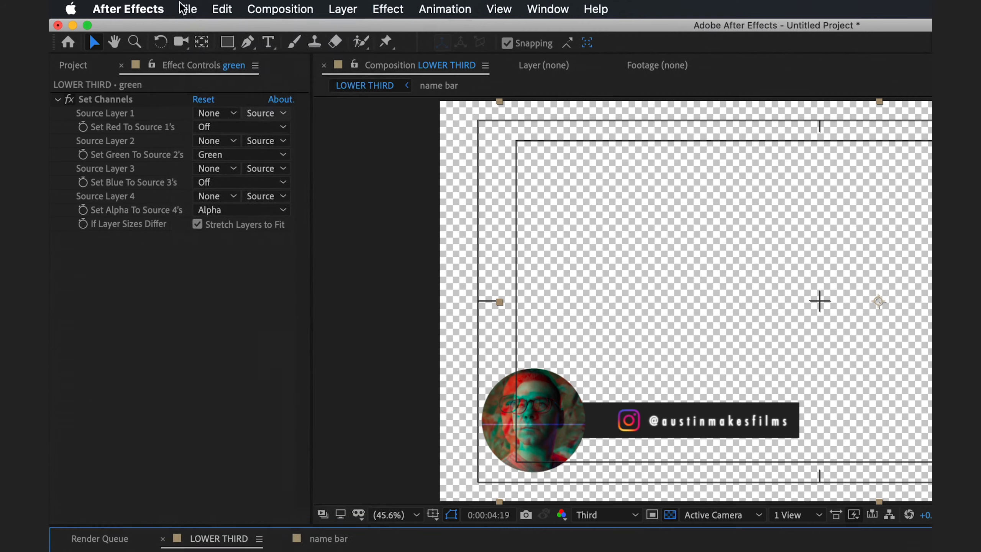
# - Add the LOWER THIRD composition to the render queue
pyautogui.click(133, 5)
pyautogui.moveTo(241, 249)
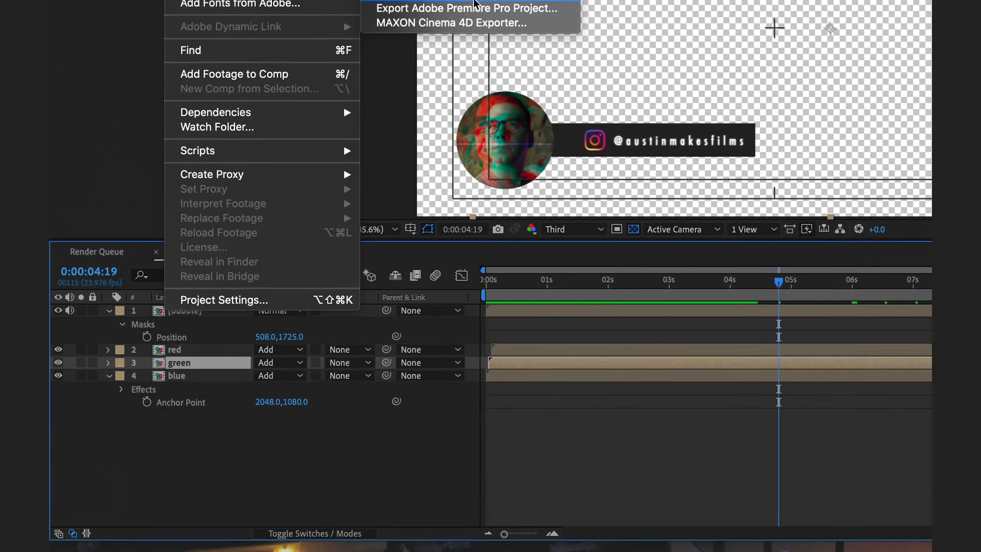
pyautogui.click(440, 265)
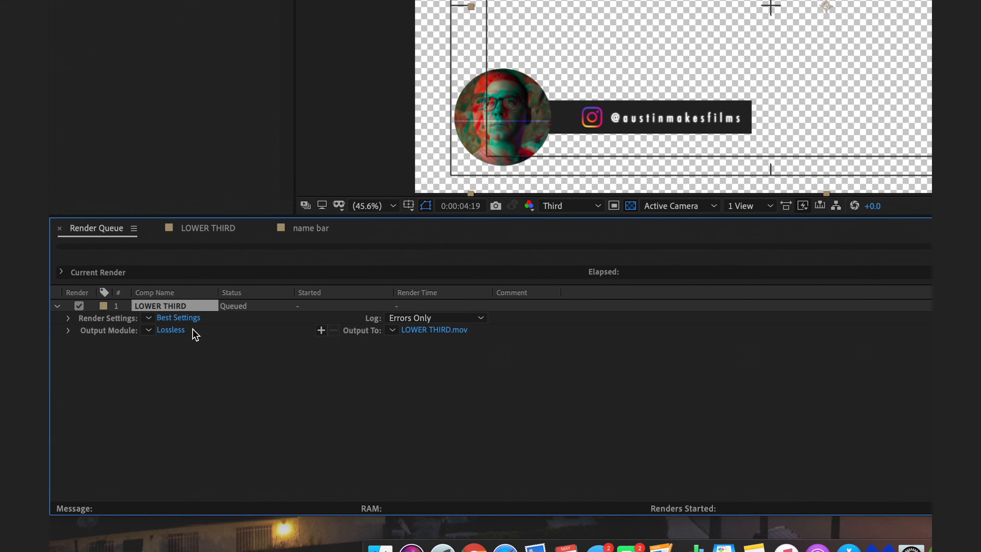
# - Set the queued render's output module channels to RGB + Alpha, keeping the QuickTime format
pyautogui.click(171, 330)
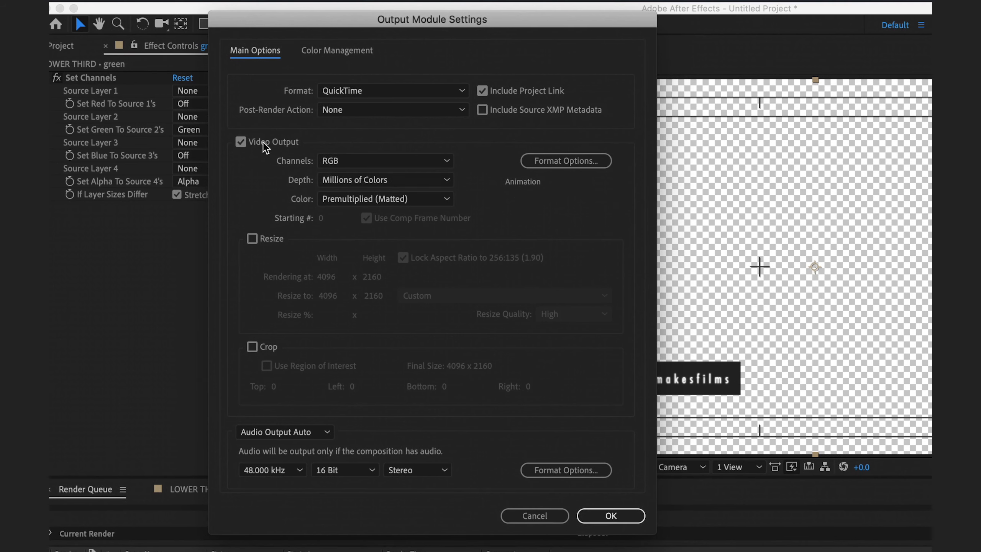
pyautogui.click(382, 164)
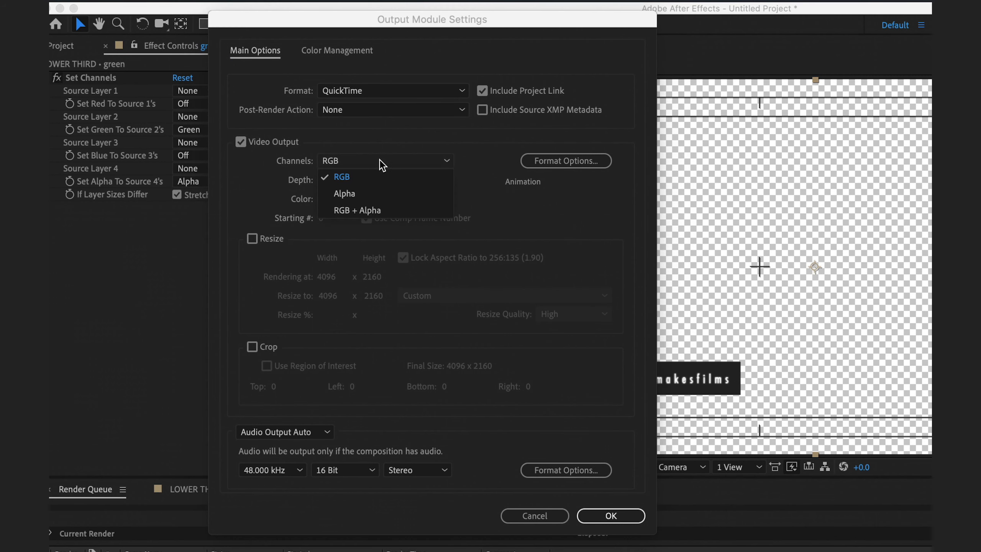
pyautogui.click(435, 214)
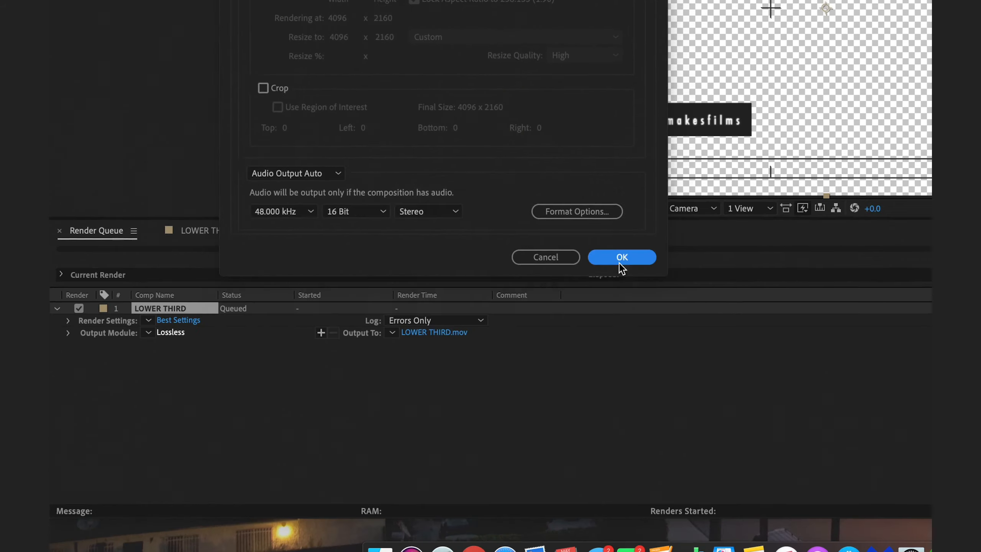
pyautogui.click(613, 517)
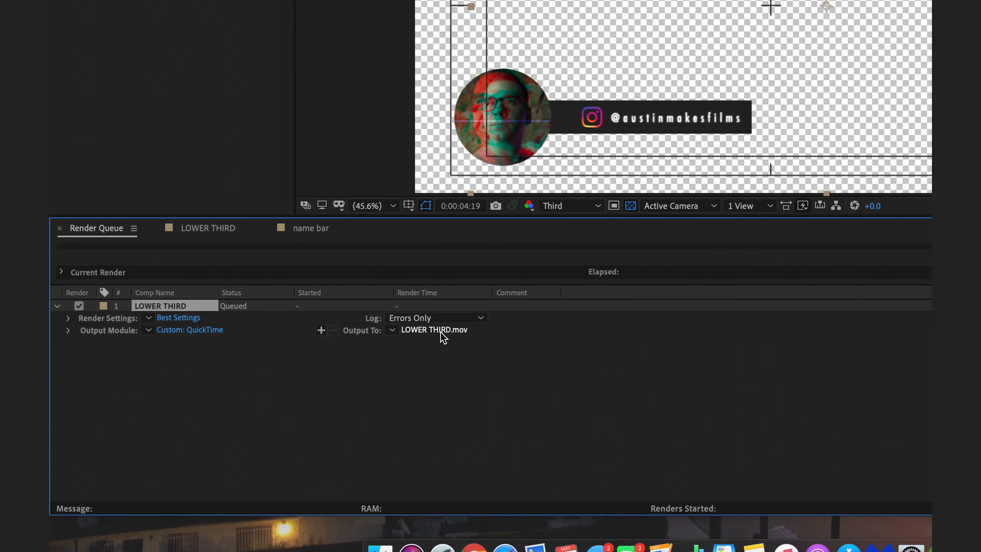